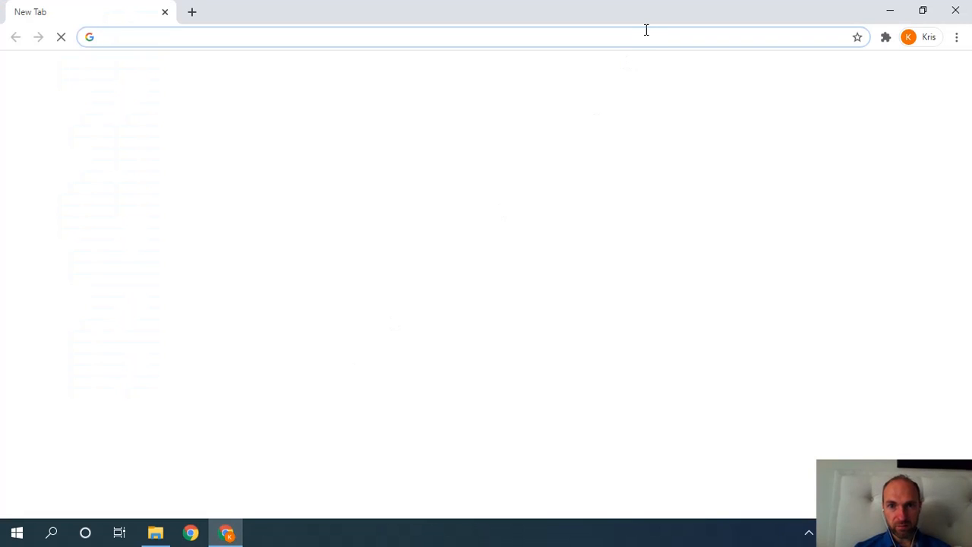
# Go to zoom.us and open its Sign In page from the sign-up page.
pyautogui.click(647, 30)
pyautogui.write('zoom.us')
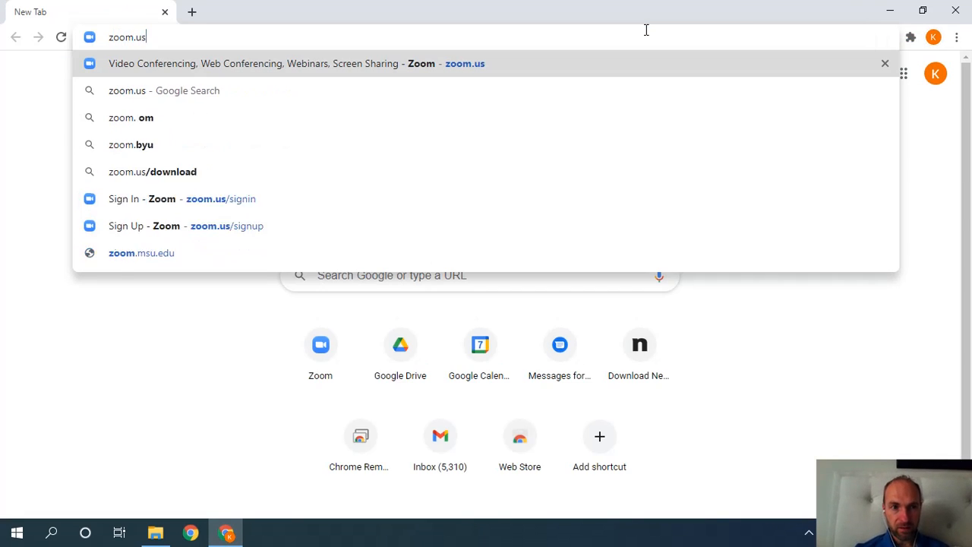
pyautogui.press('Return')
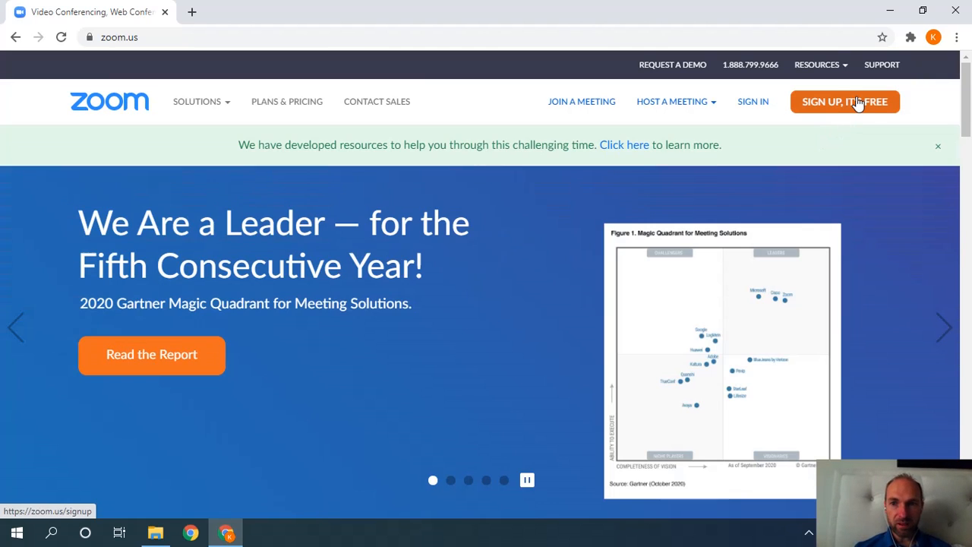
pyautogui.click(856, 102)
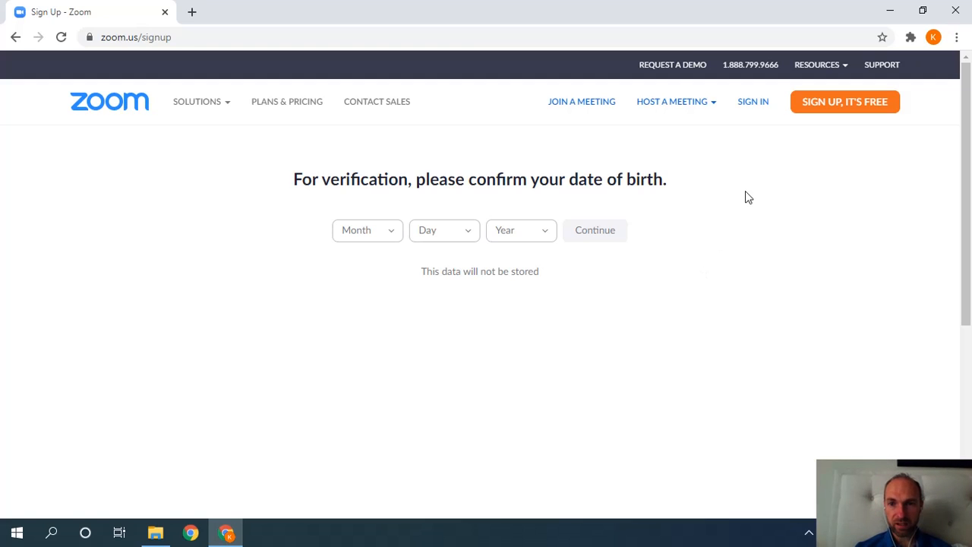
pyautogui.click(753, 107)
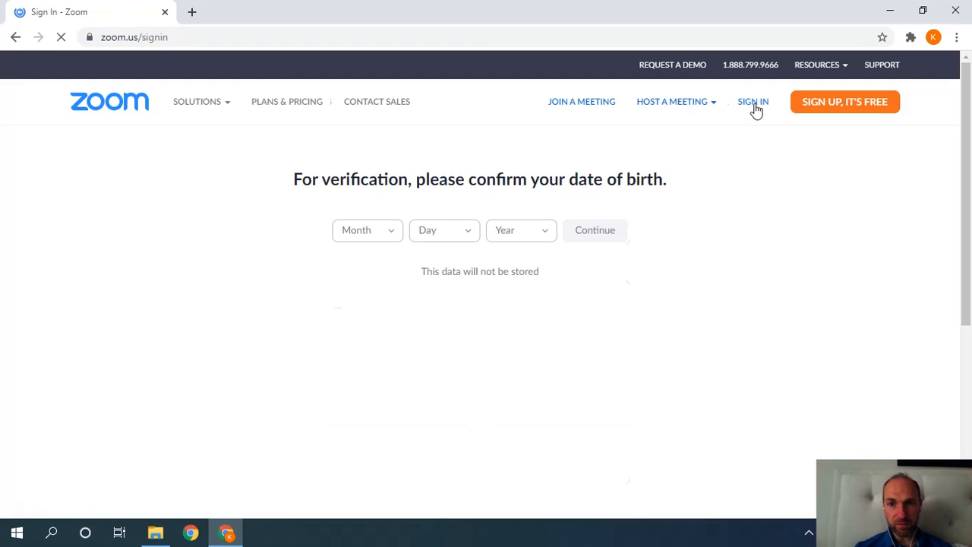
# Sign in with the saved account credentials and scroll through the My Profile page.
pyautogui.click(489, 389)
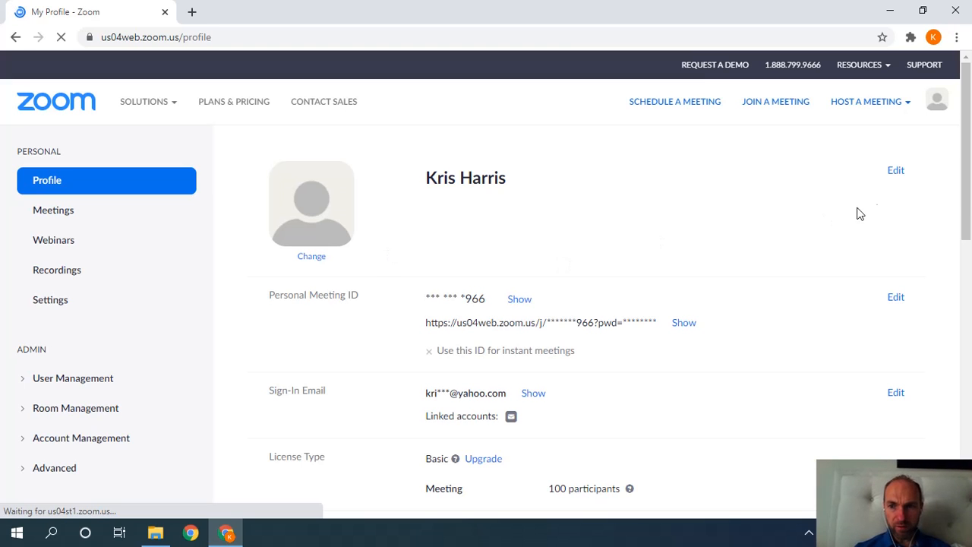
pyautogui.moveTo(968, 203); pyautogui.dragTo(969, 248)
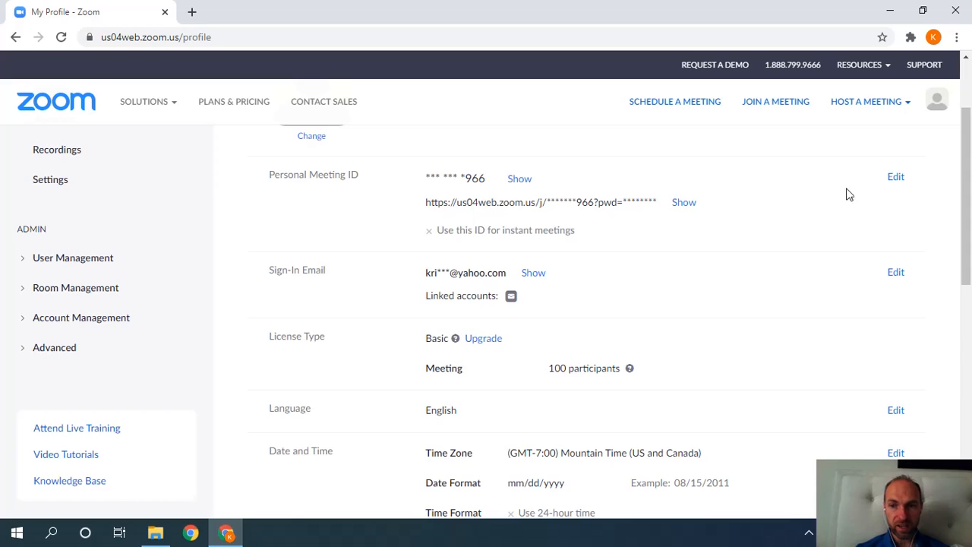
pyautogui.moveTo(968, 164); pyautogui.dragTo(968, 199)
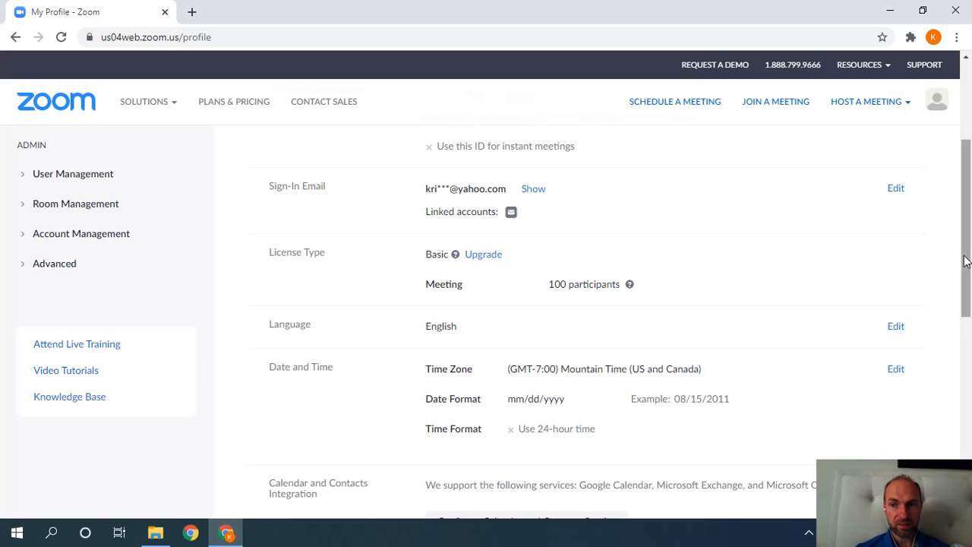
pyautogui.moveTo(966, 261); pyautogui.dragTo(965, 211)
# Browse the Meetings, Webinars and Recordings pages, switching between cloud and local recordings.
pyautogui.click(103, 219)
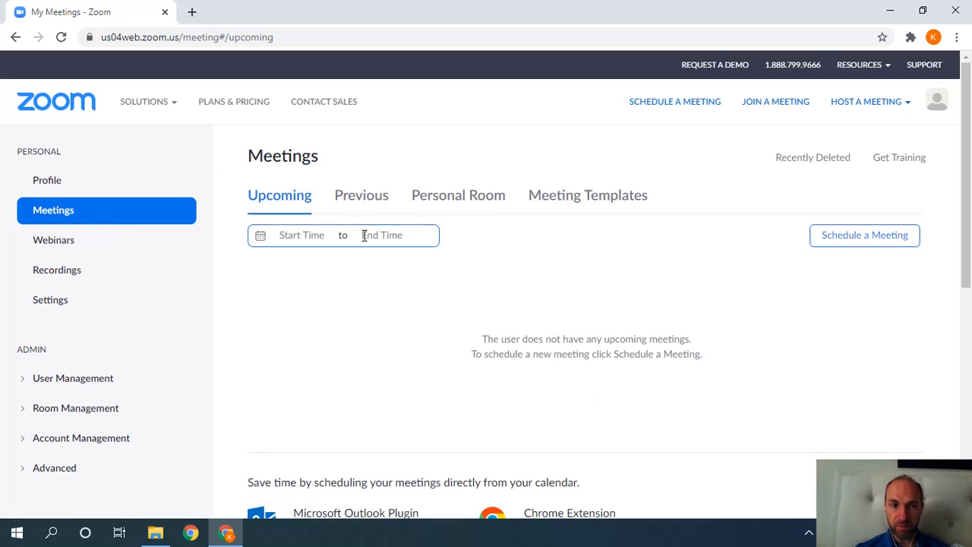
pyautogui.click(123, 249)
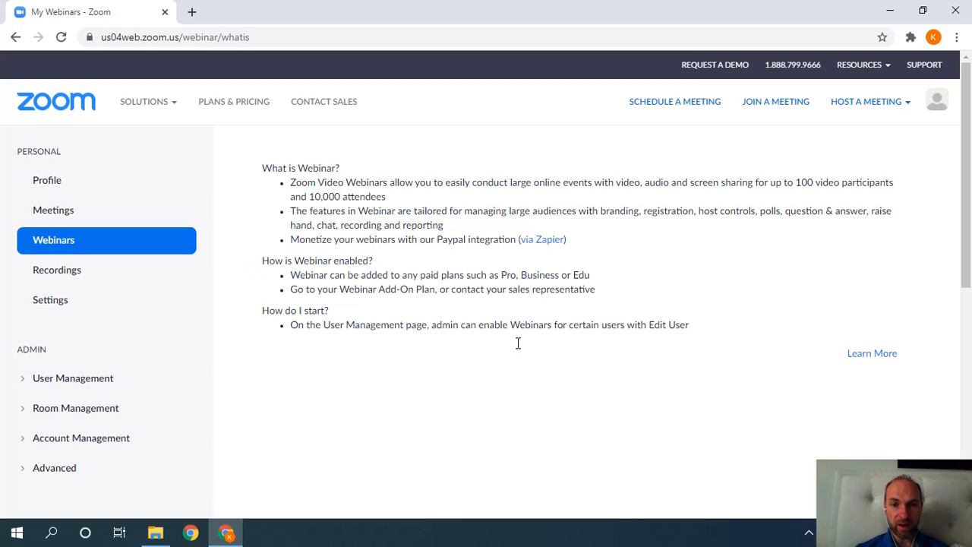
pyautogui.click(96, 281)
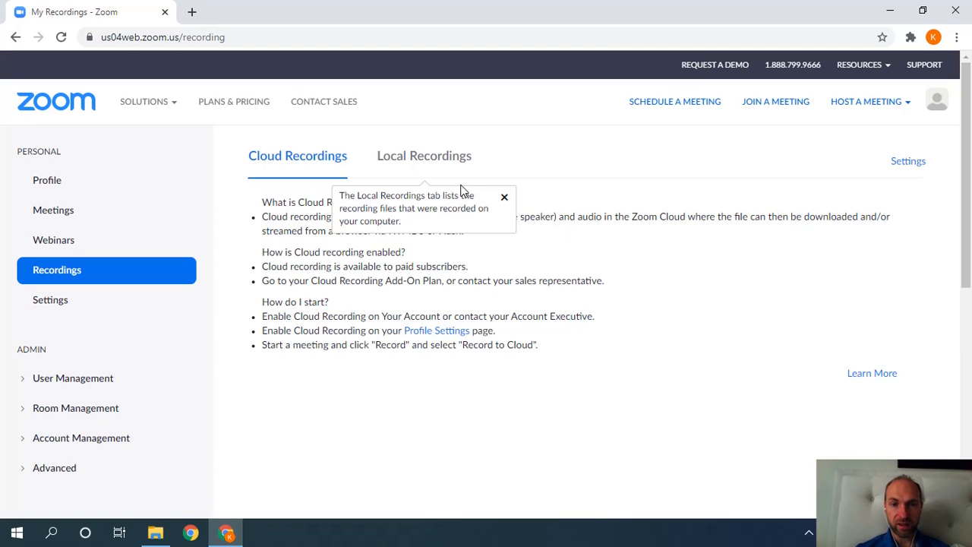
pyautogui.click(448, 160)
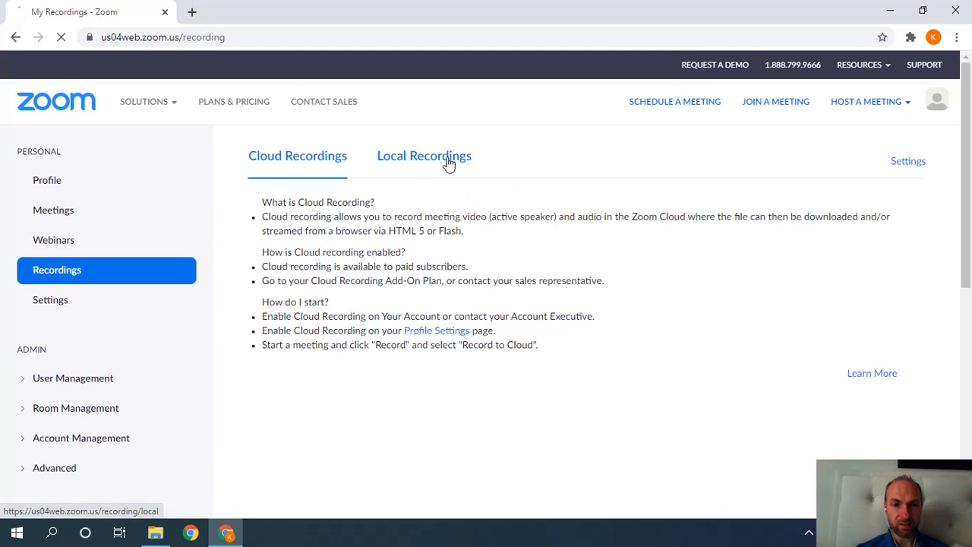
pyautogui.click(314, 167)
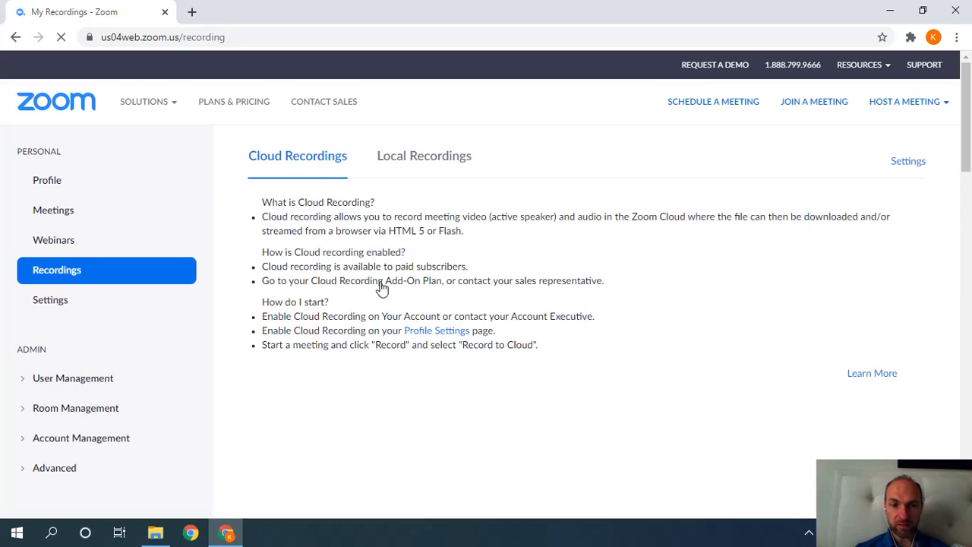
pyautogui.click(453, 164)
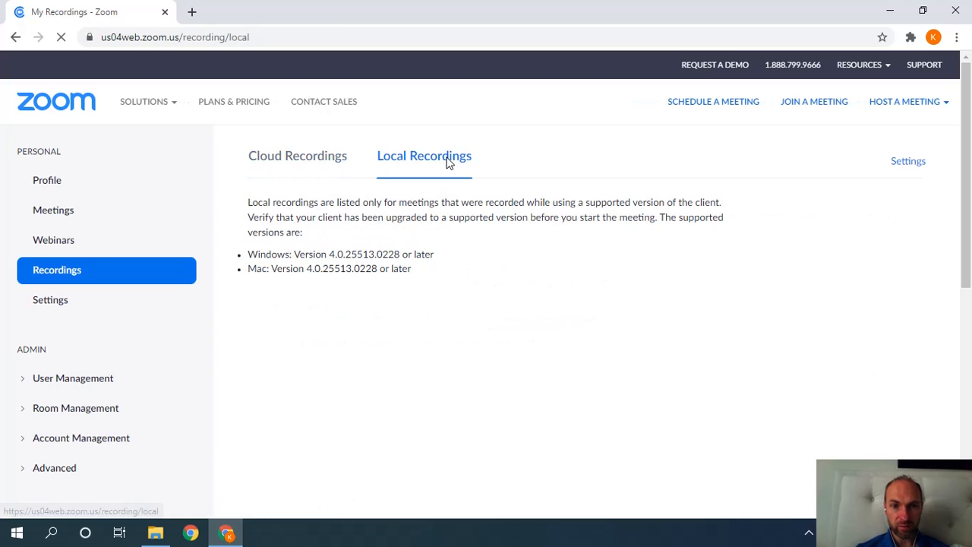
# Scroll through Settings, return to Meetings, then restore the browser from full screen.
pyautogui.click(96, 310)
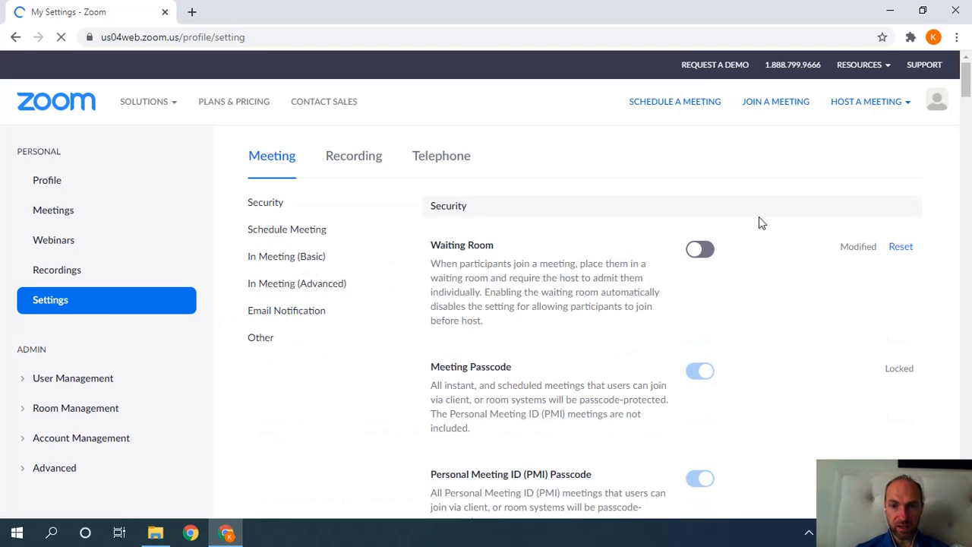
pyautogui.scroll(-1, 968, 91)
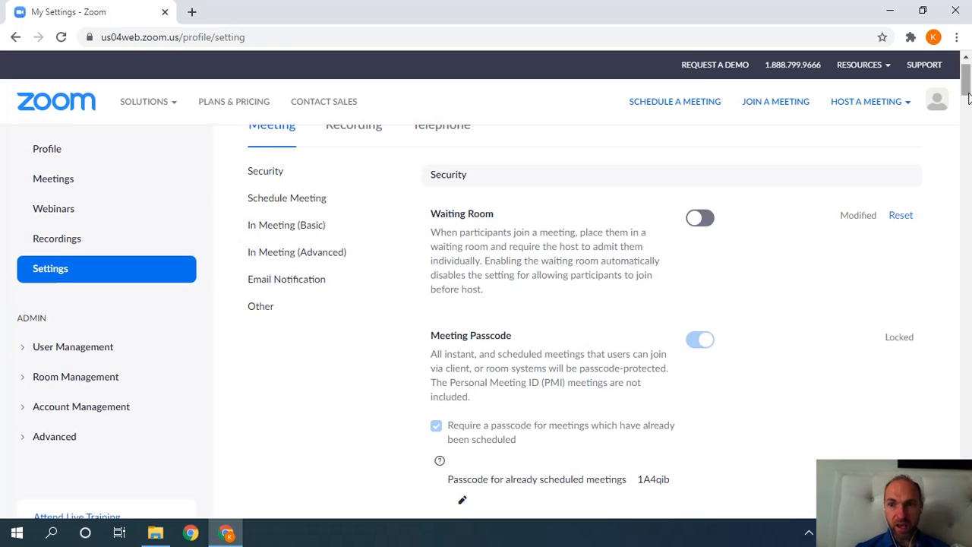
pyautogui.scroll(-1, 968, 93)
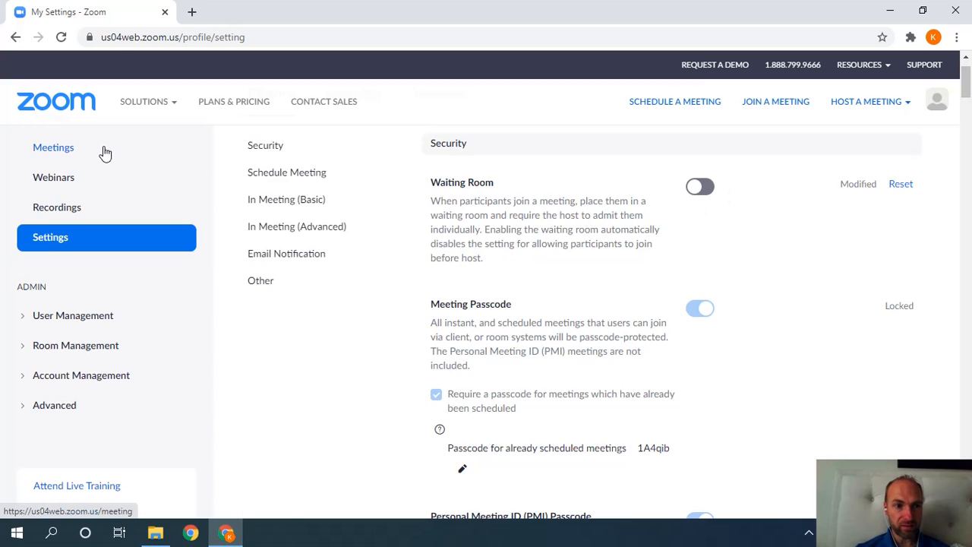
pyautogui.click(68, 147)
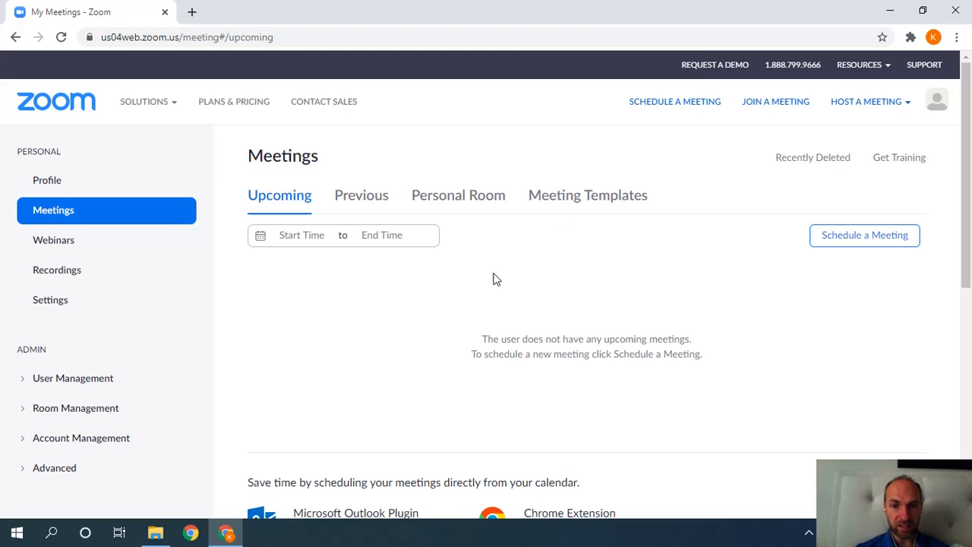
pyautogui.click(856, 235)
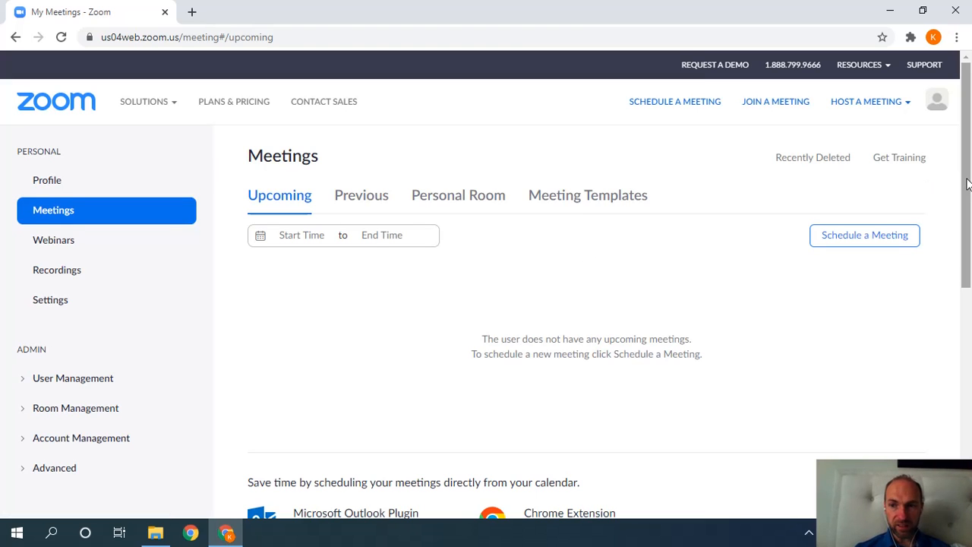
pyautogui.moveTo(966, 186)
pyautogui.mouseDown()
pyautogui.moveTo(967, 233)
pyautogui.moveTo(966, 185)
pyautogui.mouseUp()
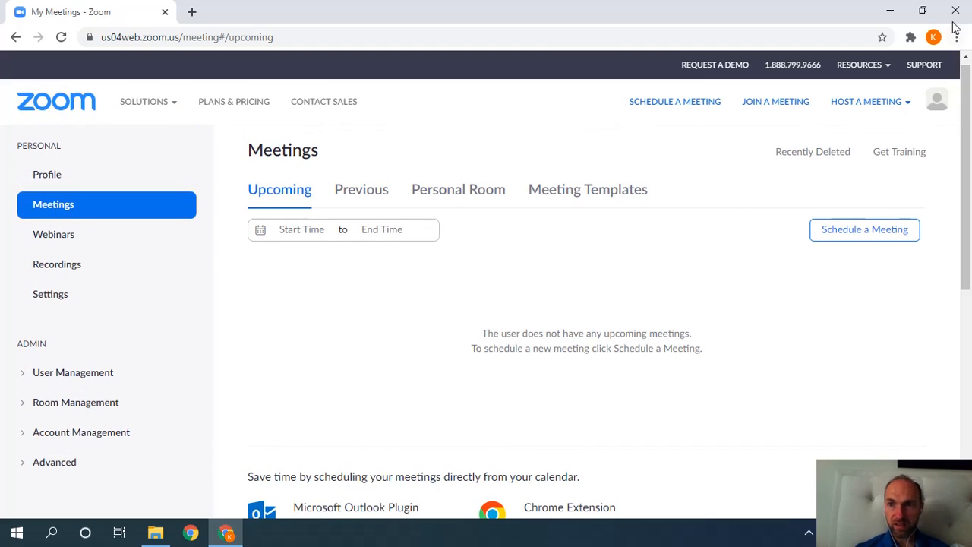
pyautogui.click(909, 9)
# Minimize the browser and launch Zoom from the Start menu's Zoom folder.
pyautogui.click(687, 41)
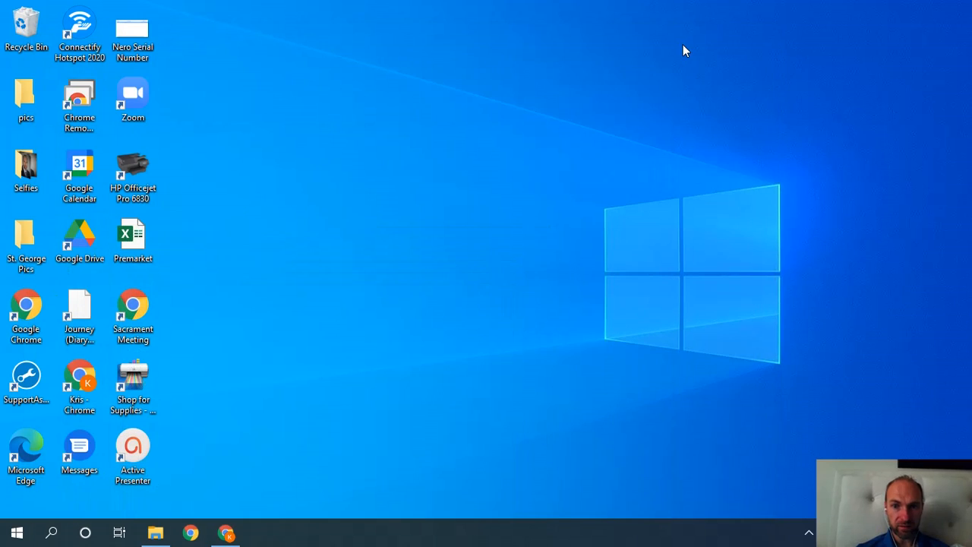
pyautogui.click(17, 533)
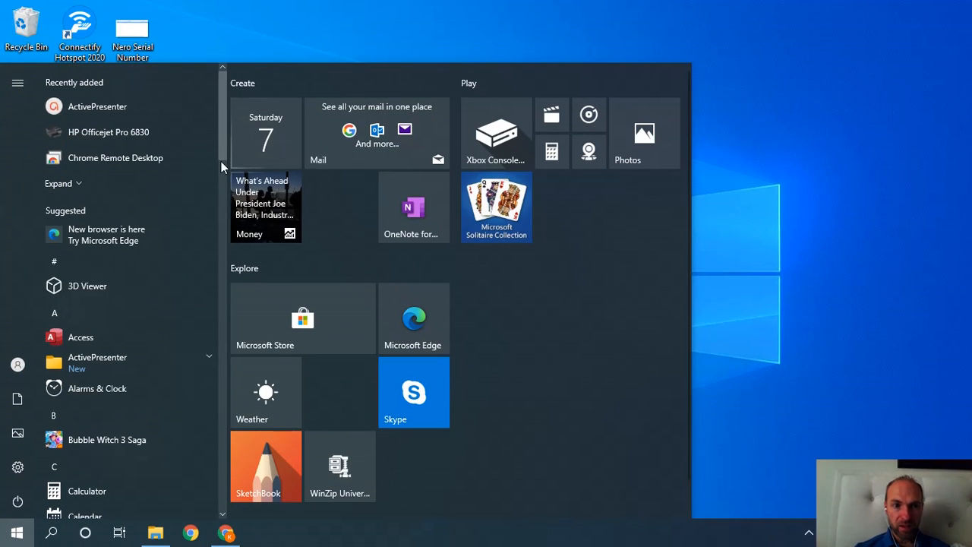
pyautogui.moveTo(220, 142); pyautogui.dragTo(212, 494)
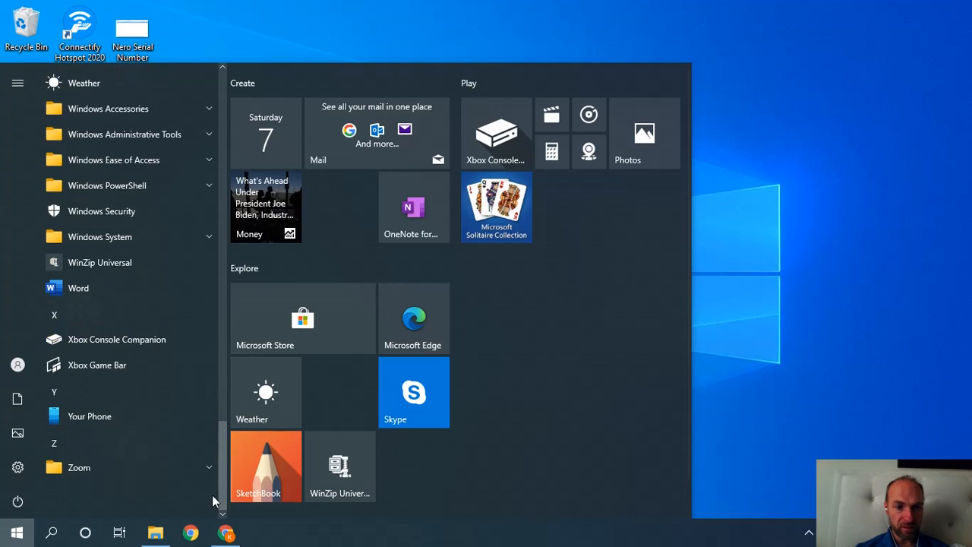
pyautogui.click(148, 464)
pyautogui.click(112, 489)
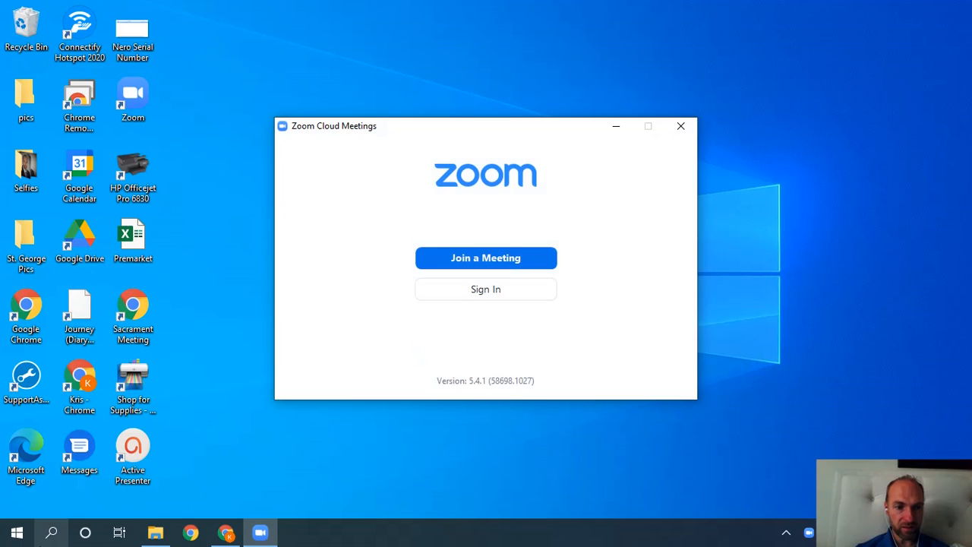
pyautogui.click(6, 538)
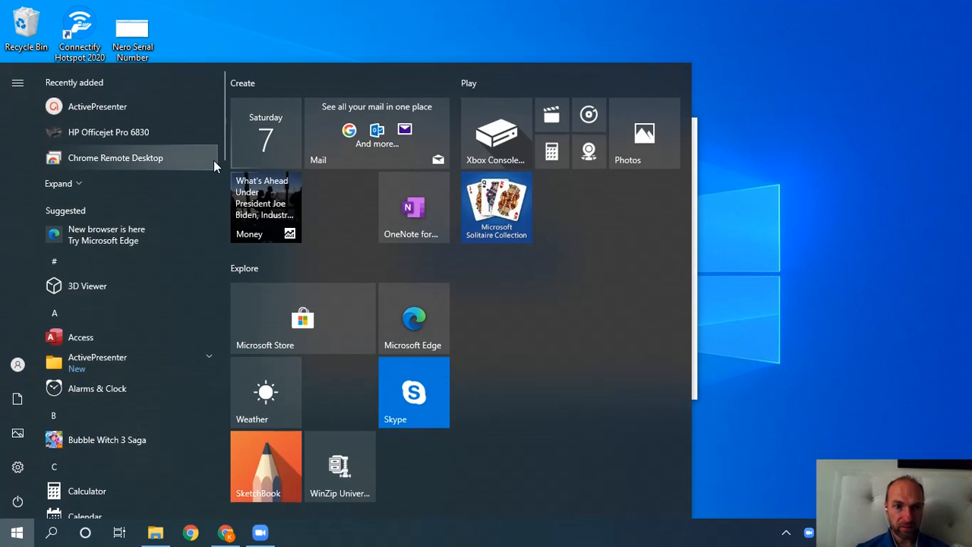
pyautogui.moveTo(221, 153); pyautogui.dragTo(211, 498)
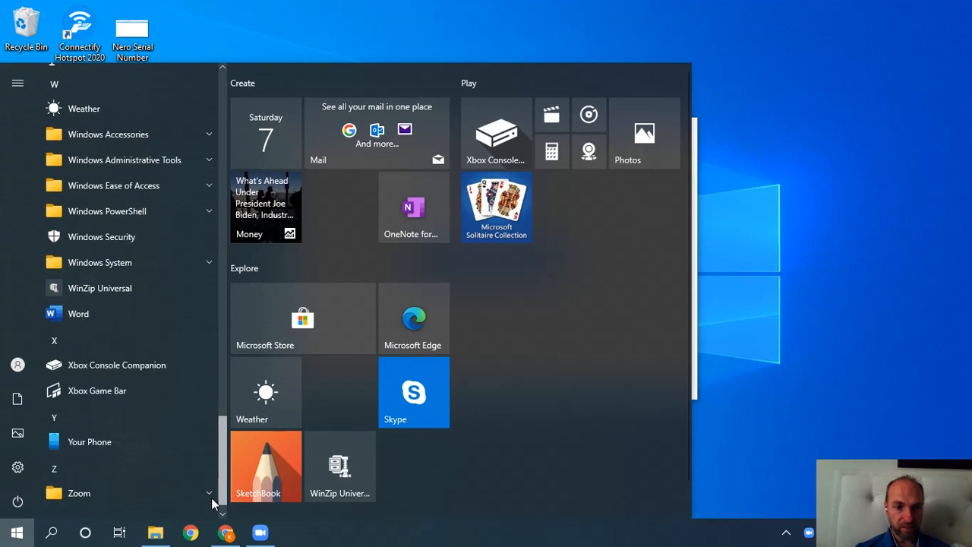
pyautogui.click(137, 468)
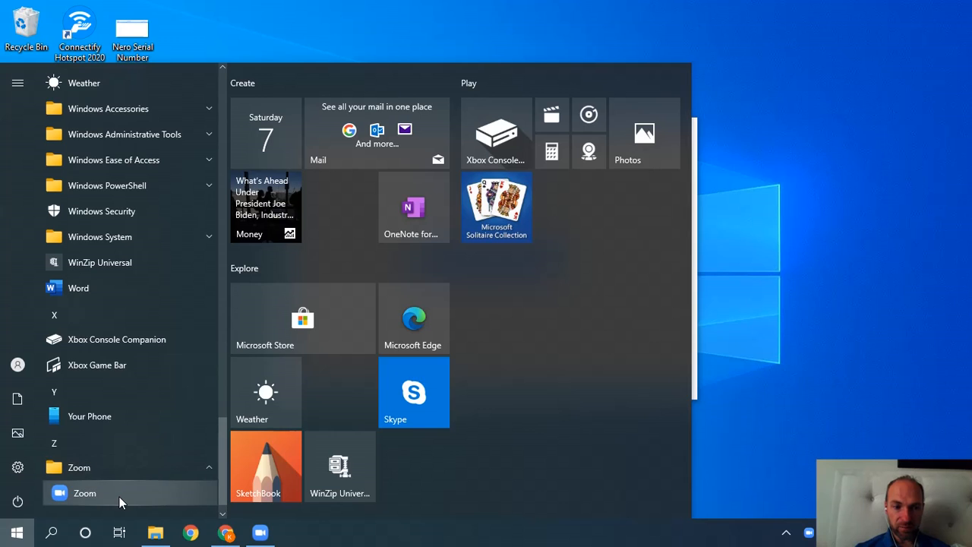
# Sign in to the Zoom desktop app with the account email and password, retyping the rejected password.
pyautogui.click(136, 492)
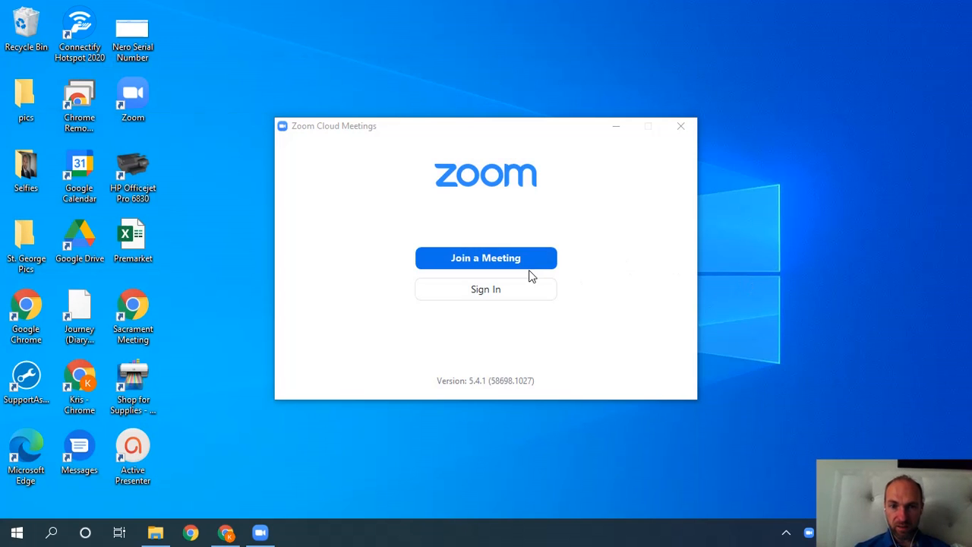
pyautogui.click(491, 293)
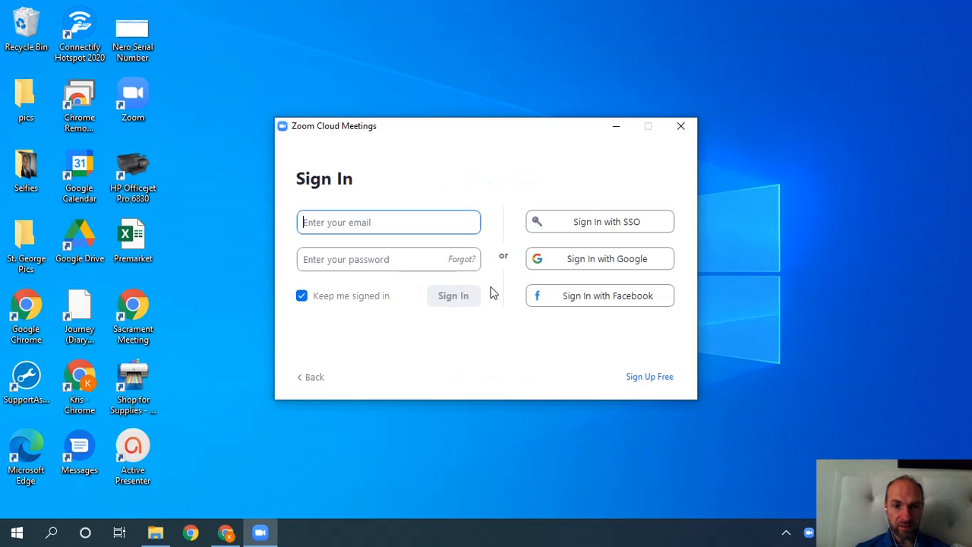
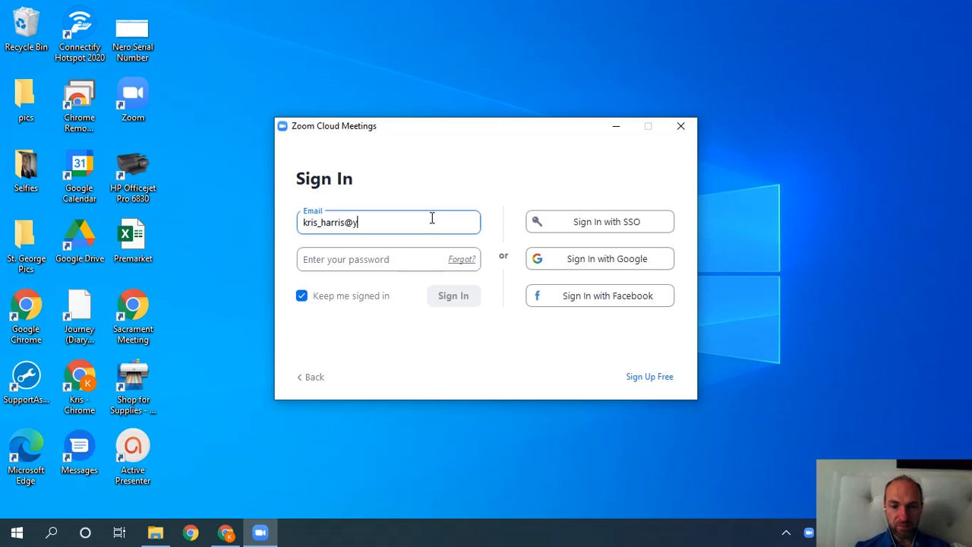
pyautogui.press('Tab')
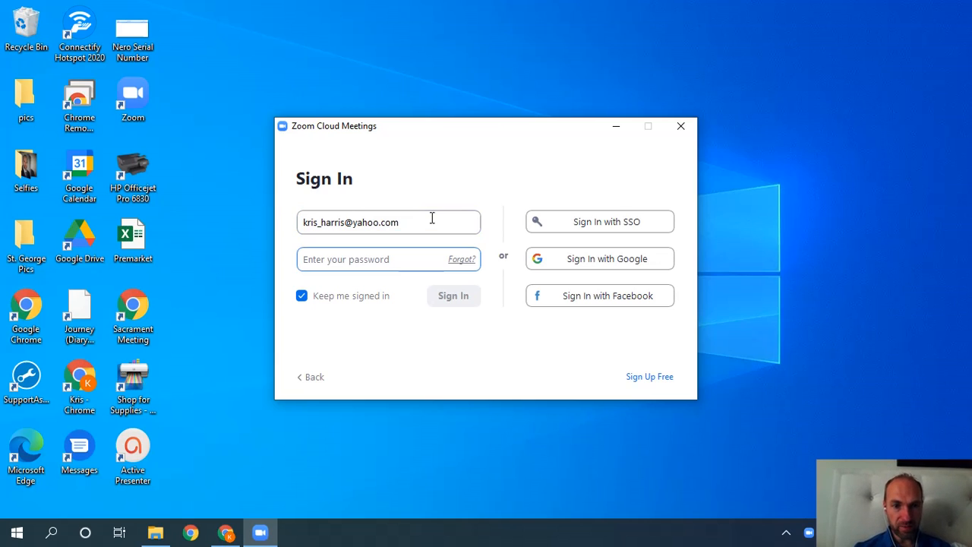
pyautogui.write('****')
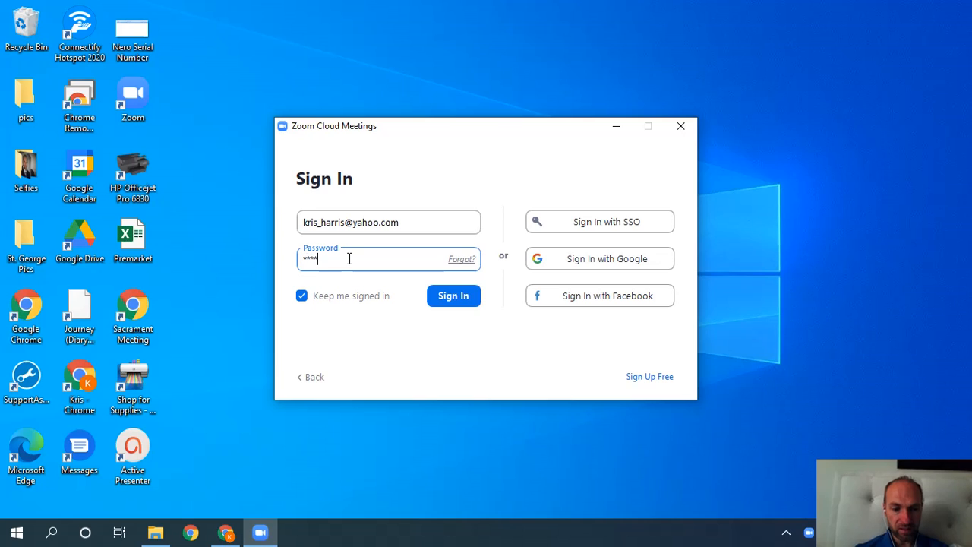
pyautogui.click(451, 302)
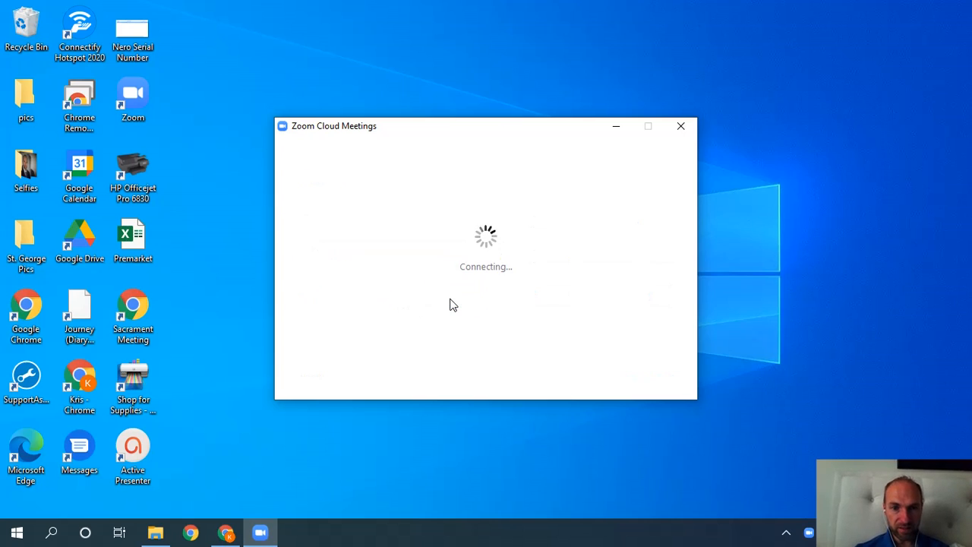
pyautogui.click(423, 258)
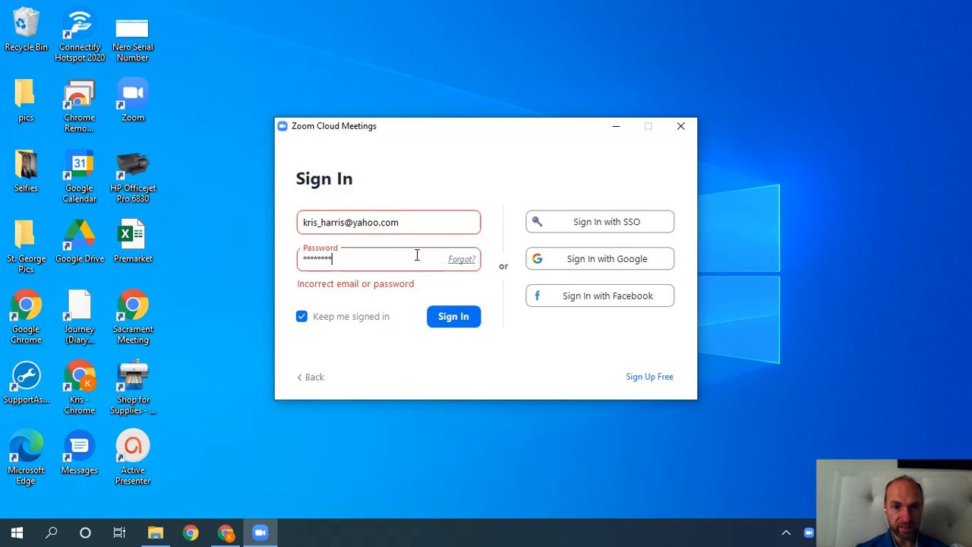
pyautogui.moveTo(417, 256); pyautogui.dragTo(269, 262)
pyautogui.write('*******')
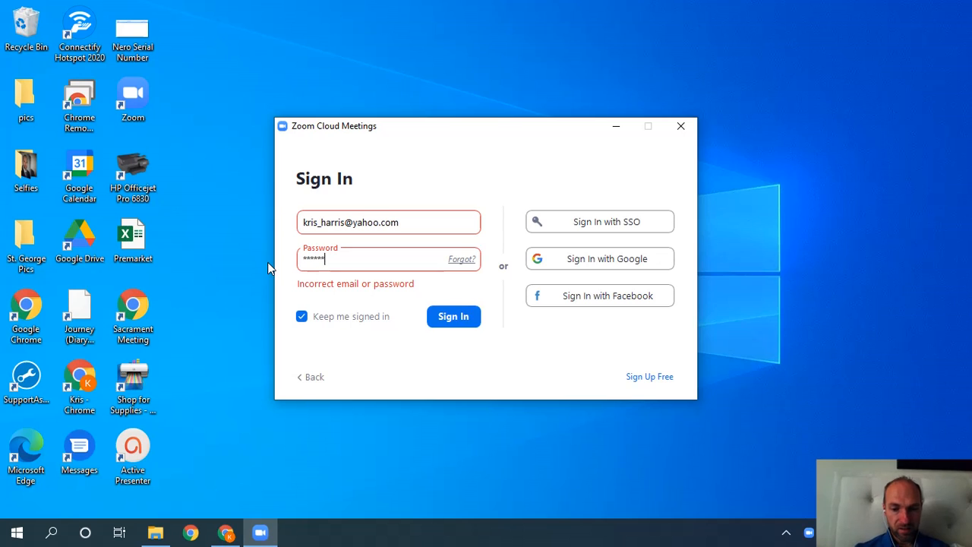
pyautogui.press('Return')
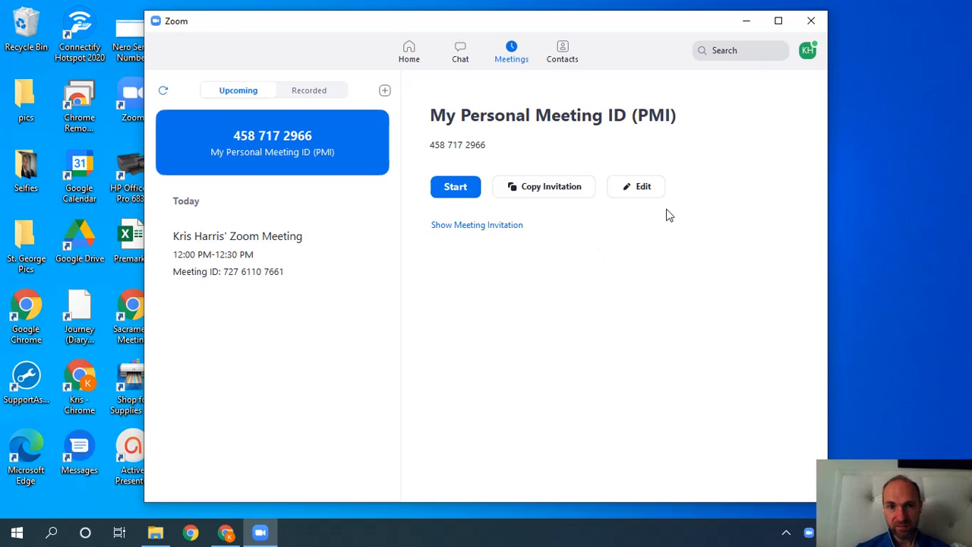
pyautogui.click(226, 532)
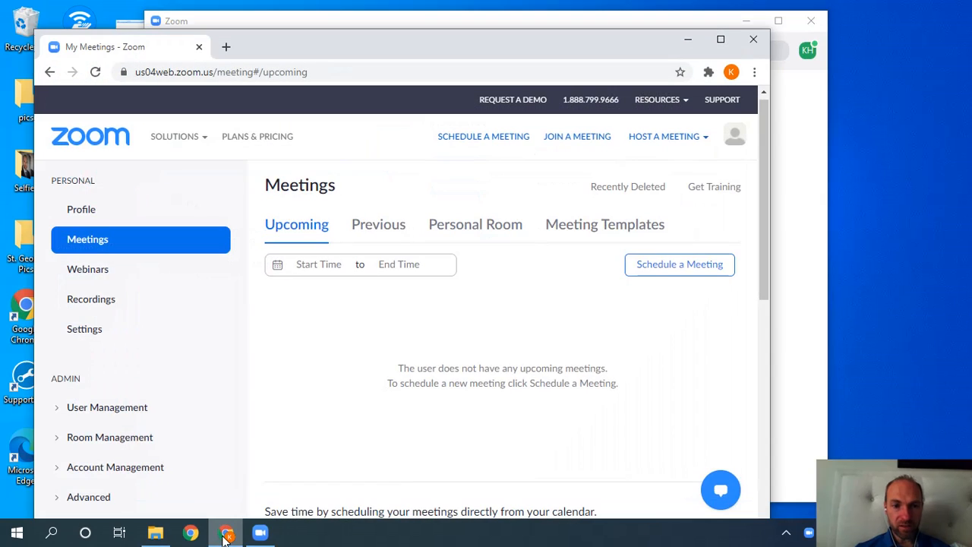
pyautogui.moveTo(524, 42); pyautogui.dragTo(587, 28)
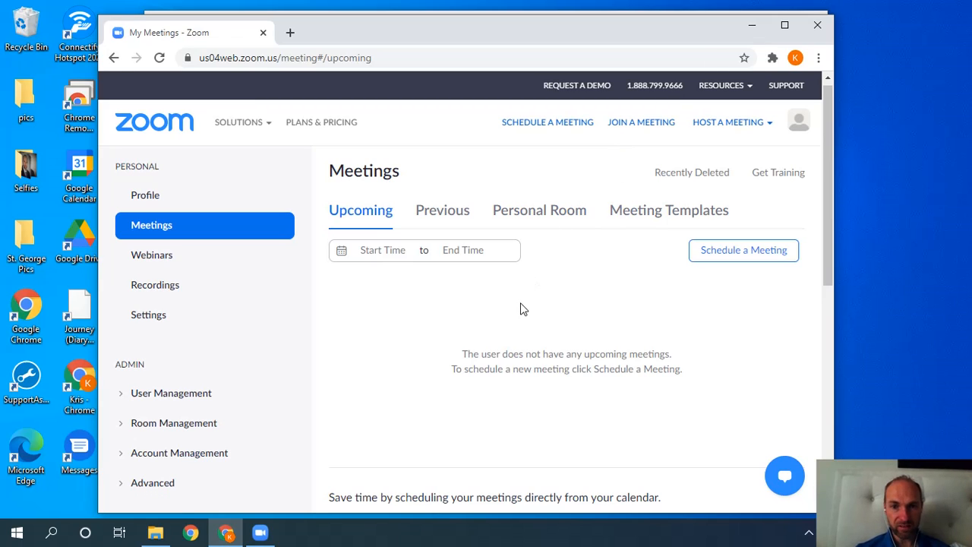
pyautogui.click(751, 25)
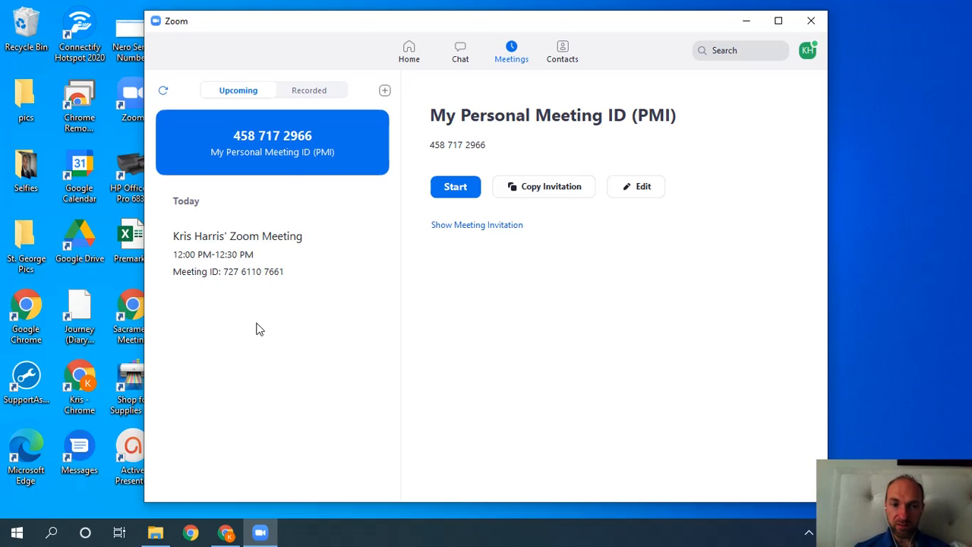
# Open the details of today's 12:00 PM meeting from the Upcoming list.
pyautogui.click(259, 286)
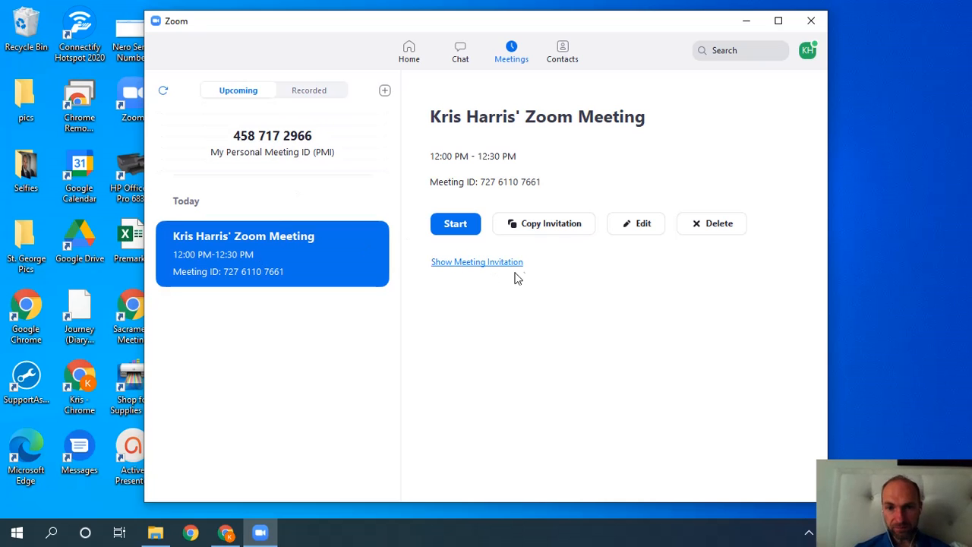
# Edit today's meeting, trying other durations before restoring 0 hours 30 minutes.
pyautogui.click(643, 221)
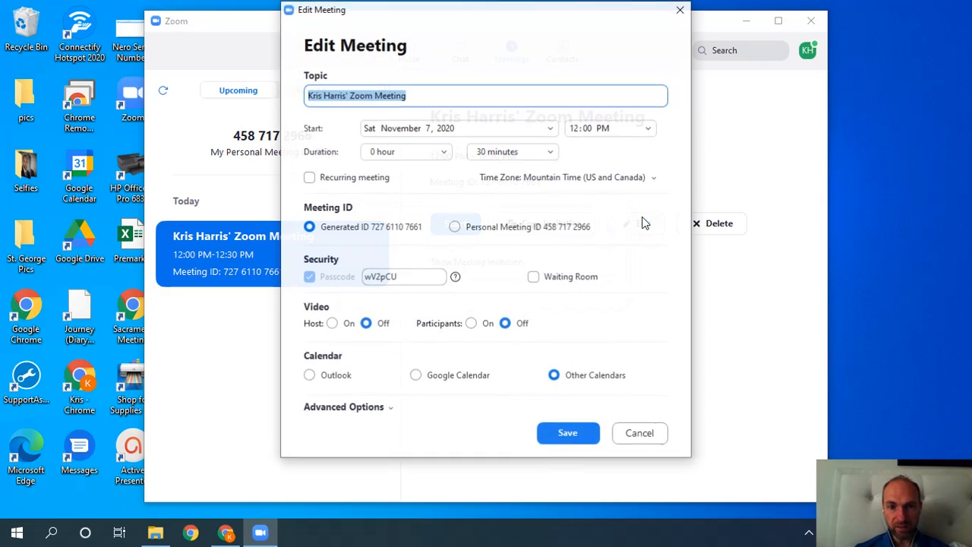
pyautogui.click(541, 92)
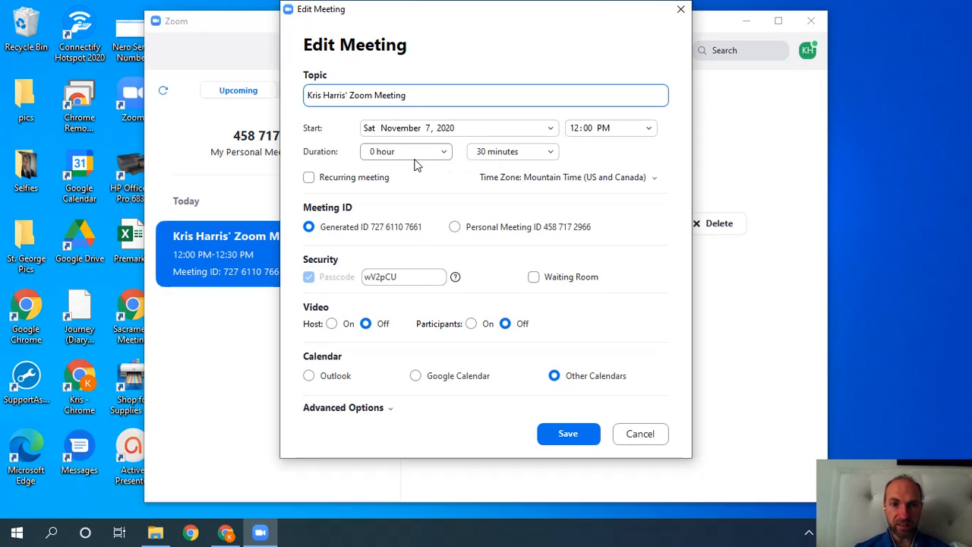
pyautogui.click(534, 153)
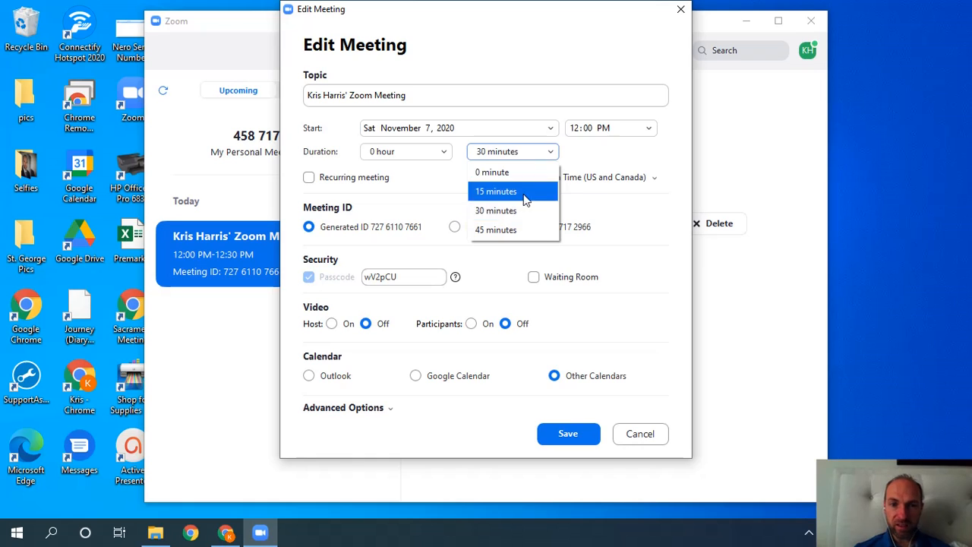
pyautogui.click(516, 230)
pyautogui.click(447, 155)
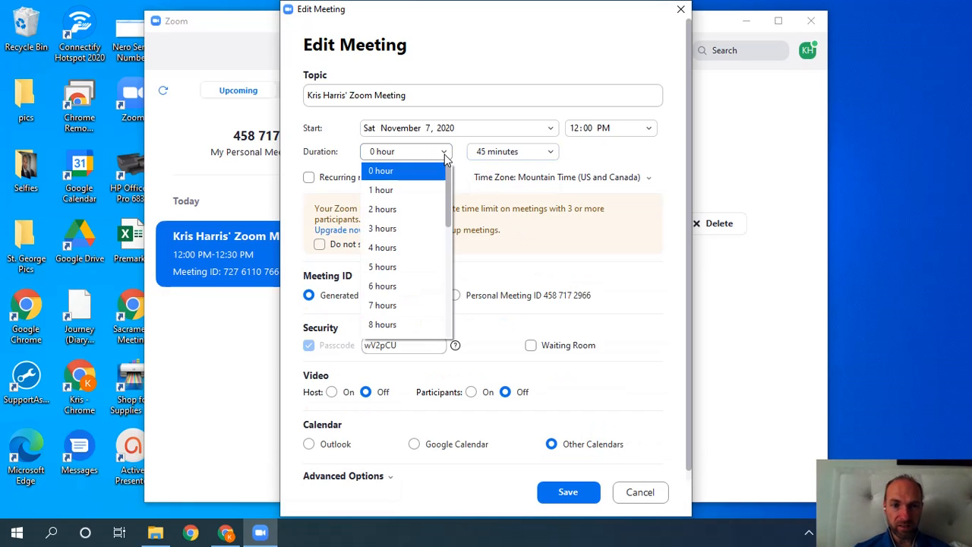
pyautogui.click(416, 210)
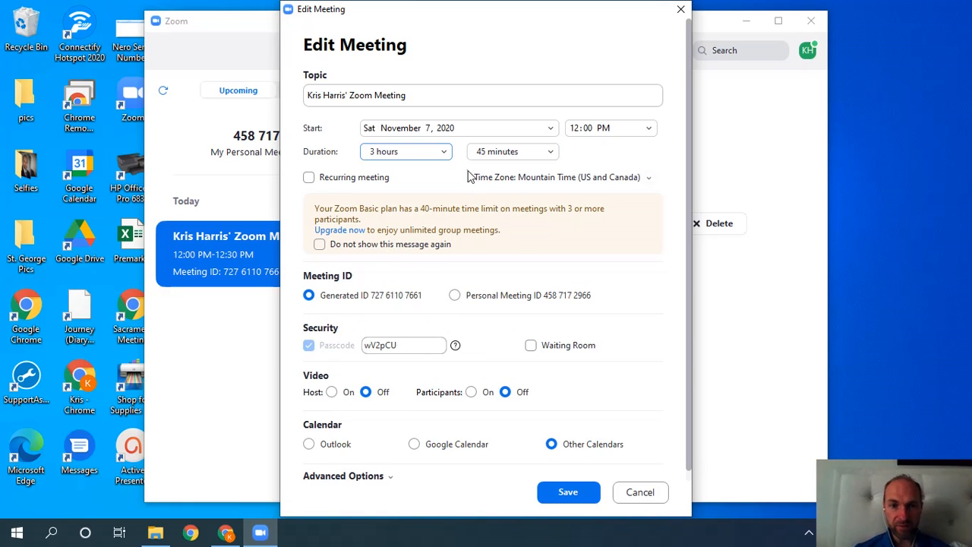
pyautogui.click(445, 155)
pyautogui.scroll(1, 448, 168)
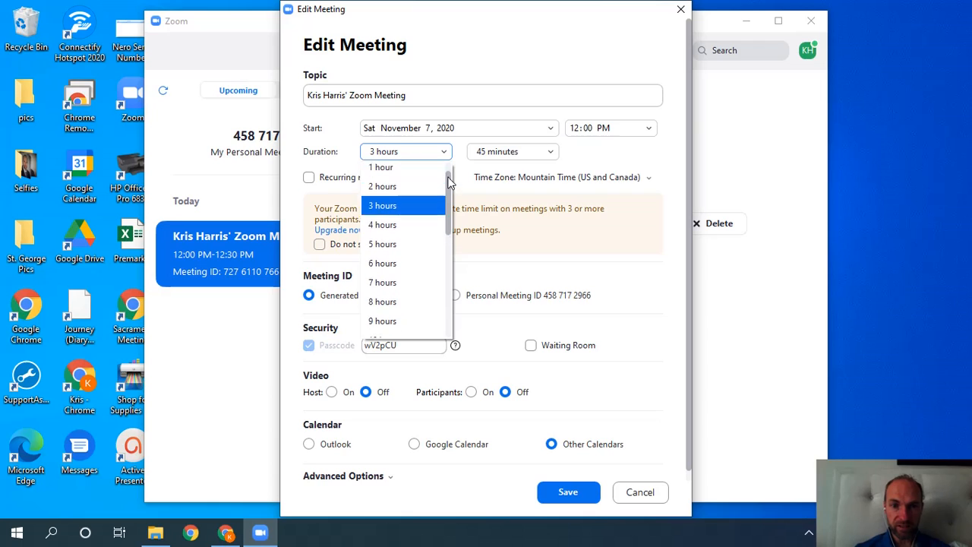
pyautogui.click(427, 172)
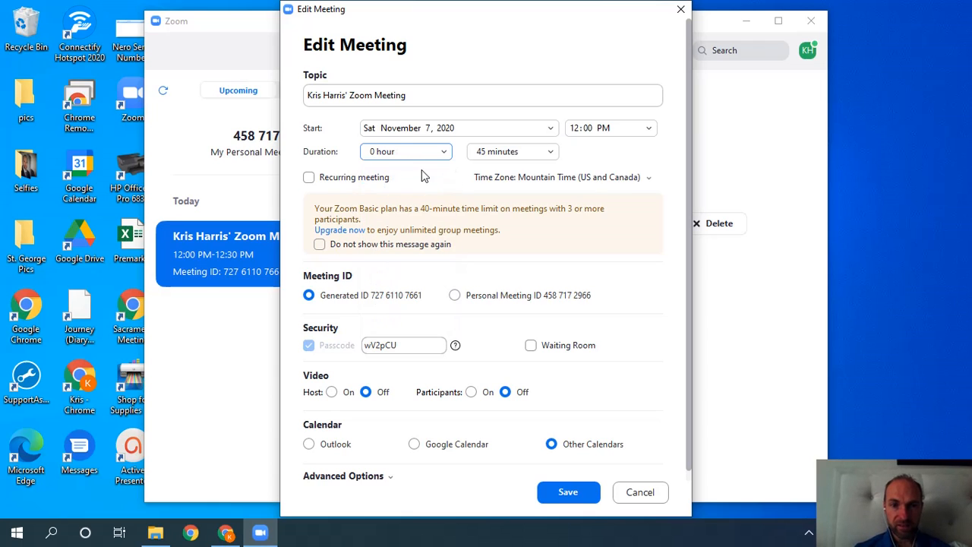
pyautogui.click(514, 158)
pyautogui.click(507, 211)
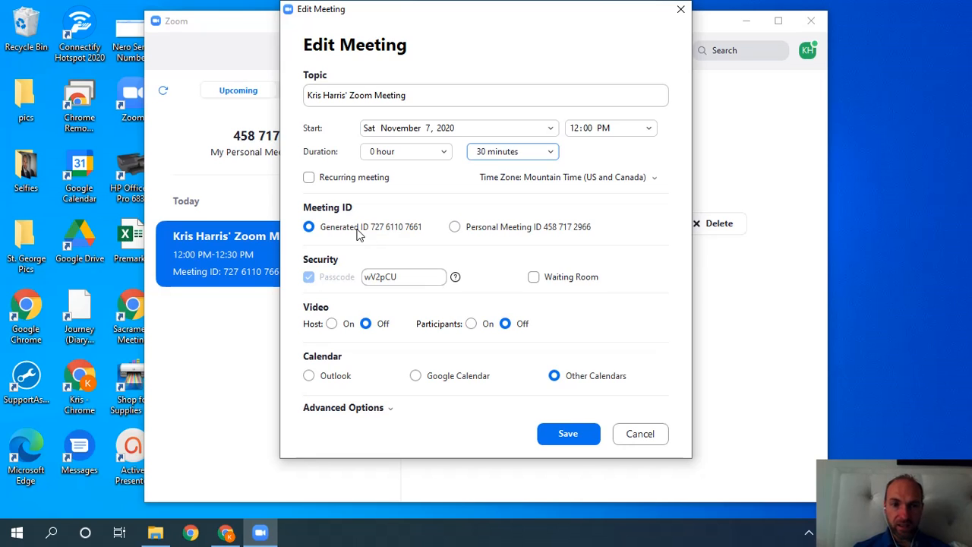
pyautogui.click(416, 229)
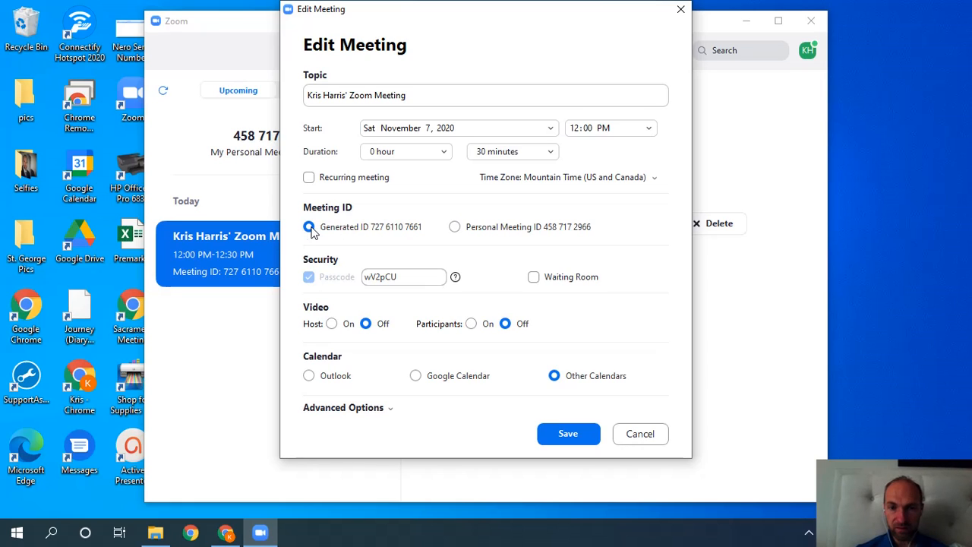
pyautogui.click(455, 228)
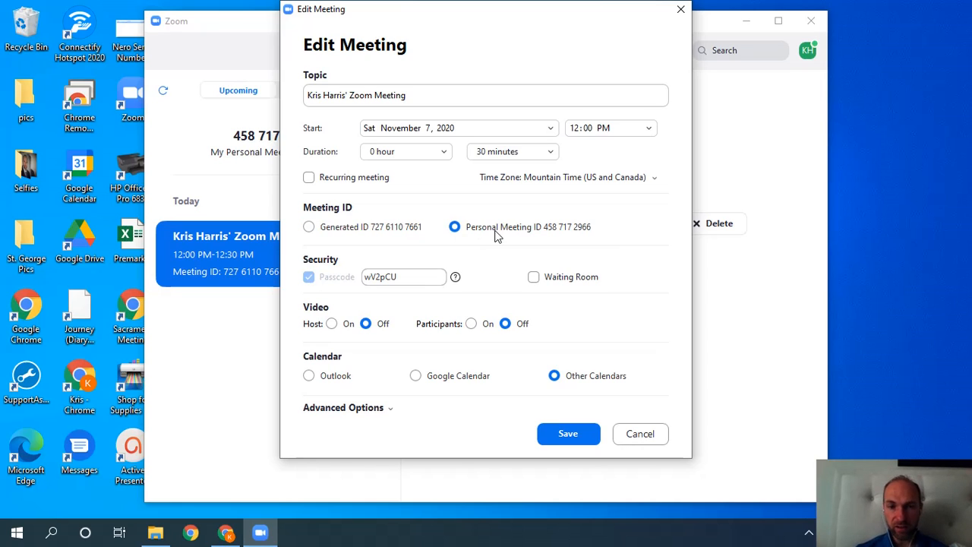
pyautogui.moveTo(536, 17); pyautogui.dragTo(640, 22)
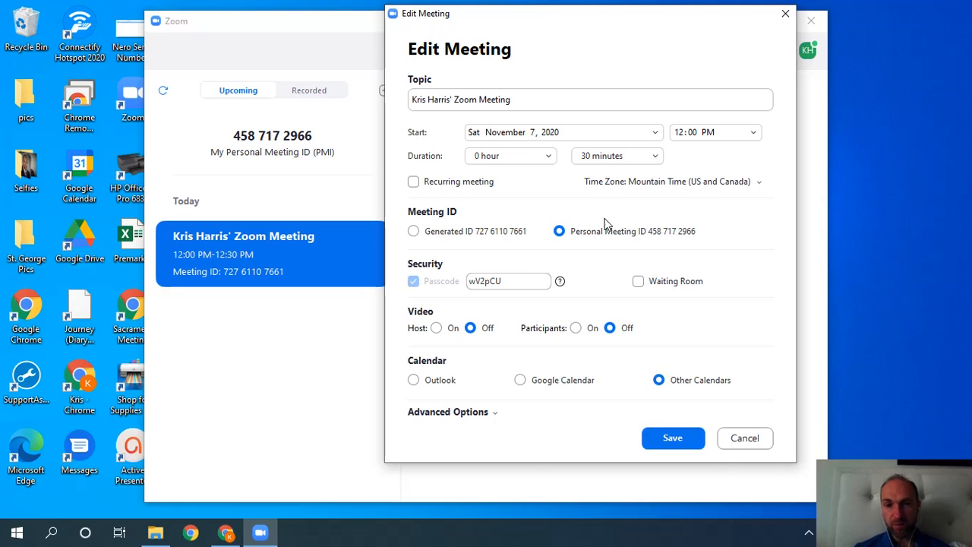
pyautogui.click(414, 231)
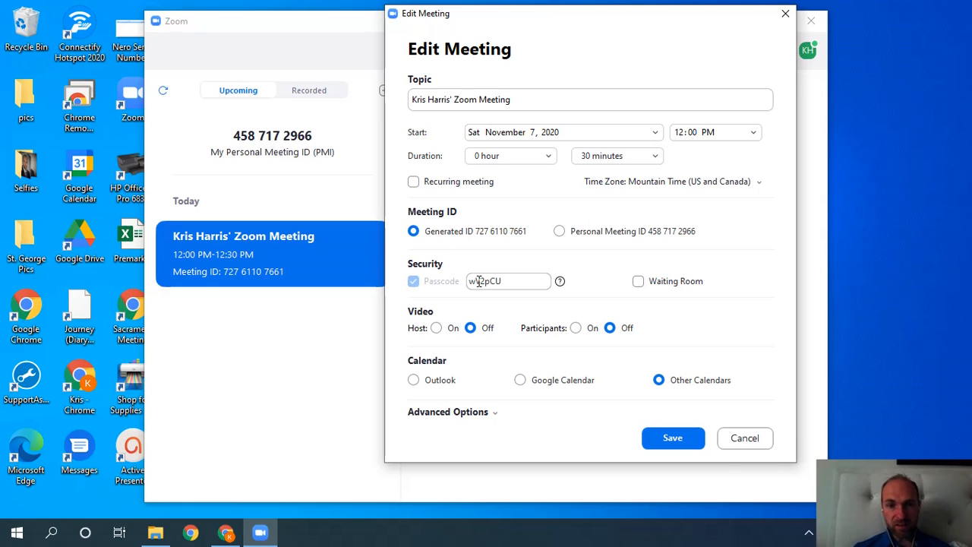
# Replace the meeting passcode with new text, then erase it.
pyautogui.doubleClick(517, 282)
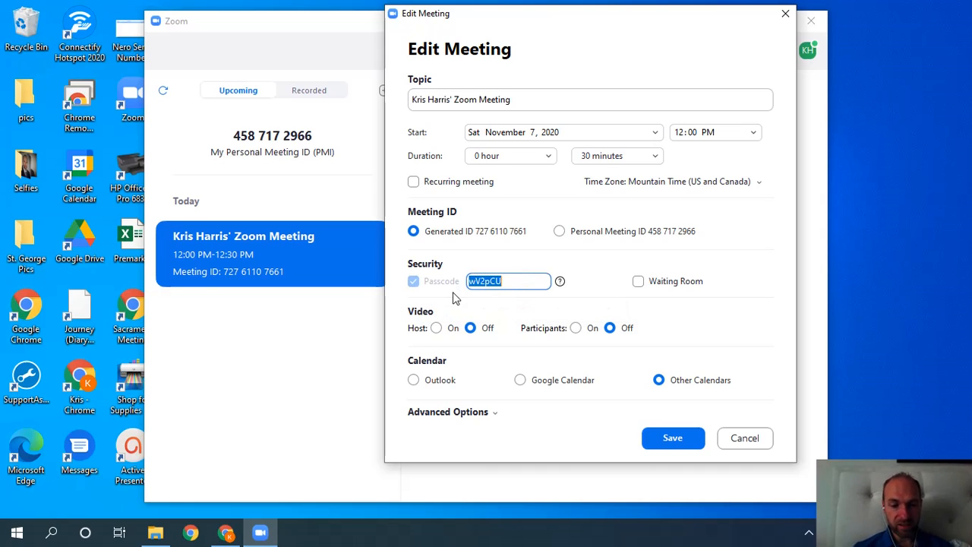
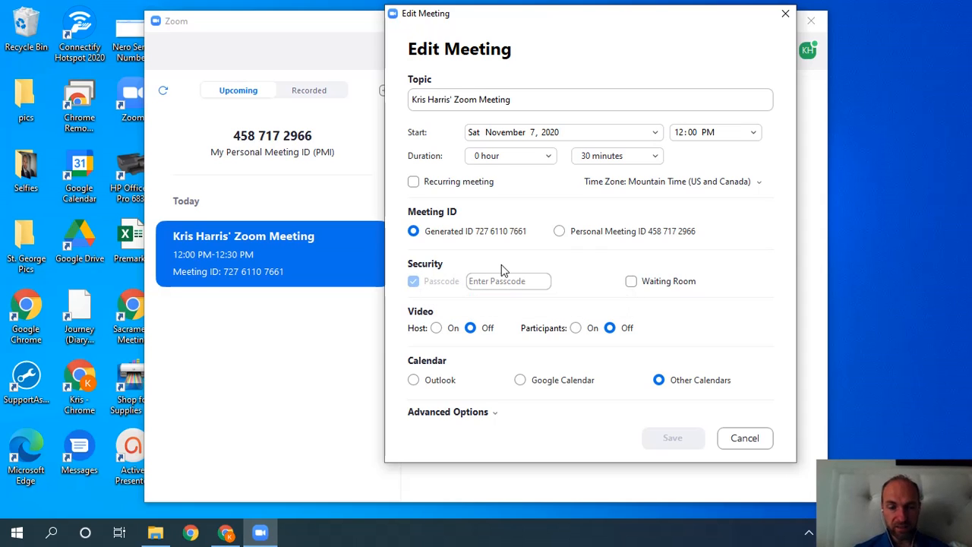
# Keep the generated meeting ID and leave the Waiting Room turned off.
pyautogui.click(558, 231)
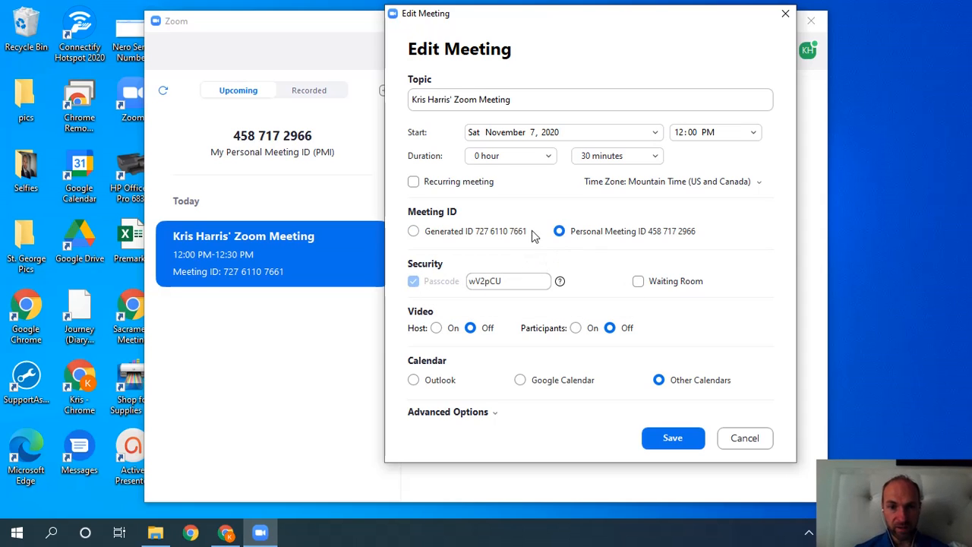
pyautogui.click(413, 232)
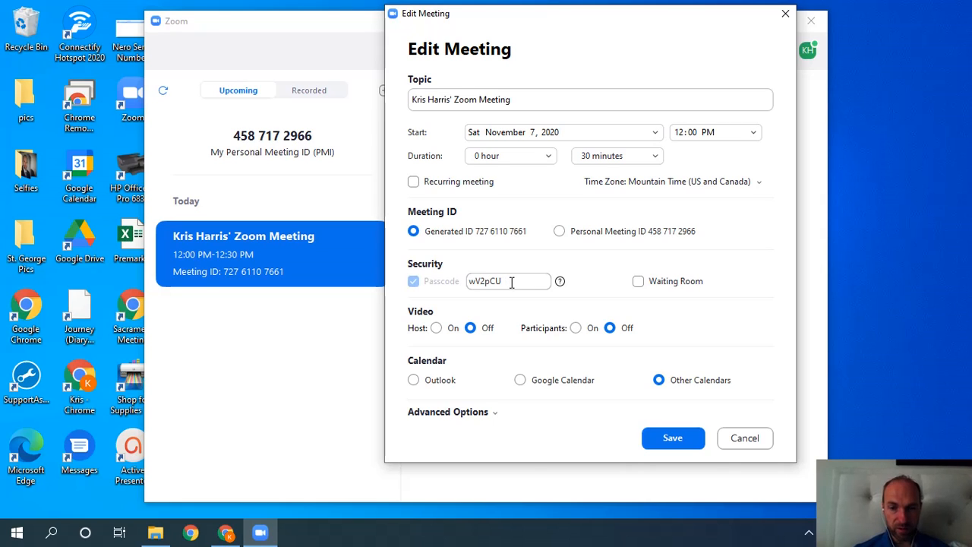
pyautogui.click(638, 288)
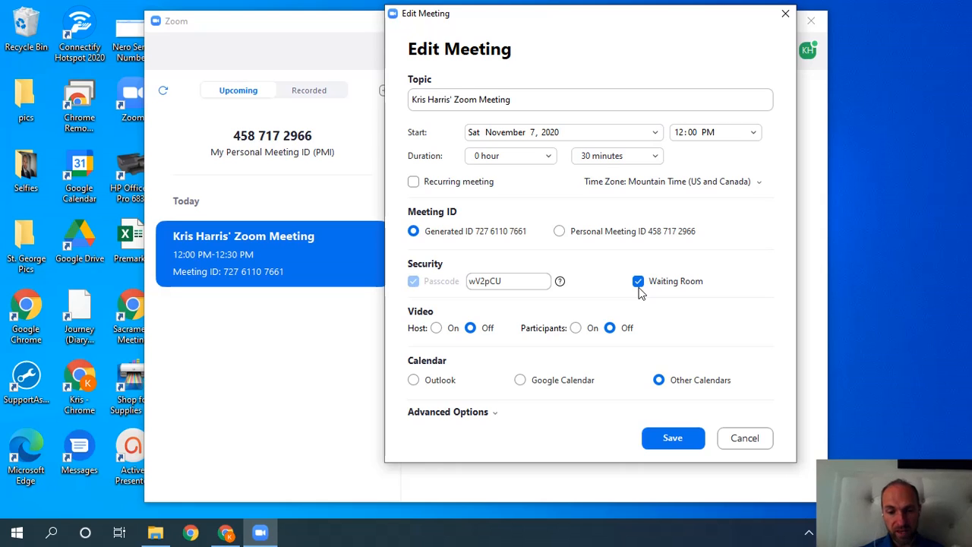
pyautogui.click(700, 286)
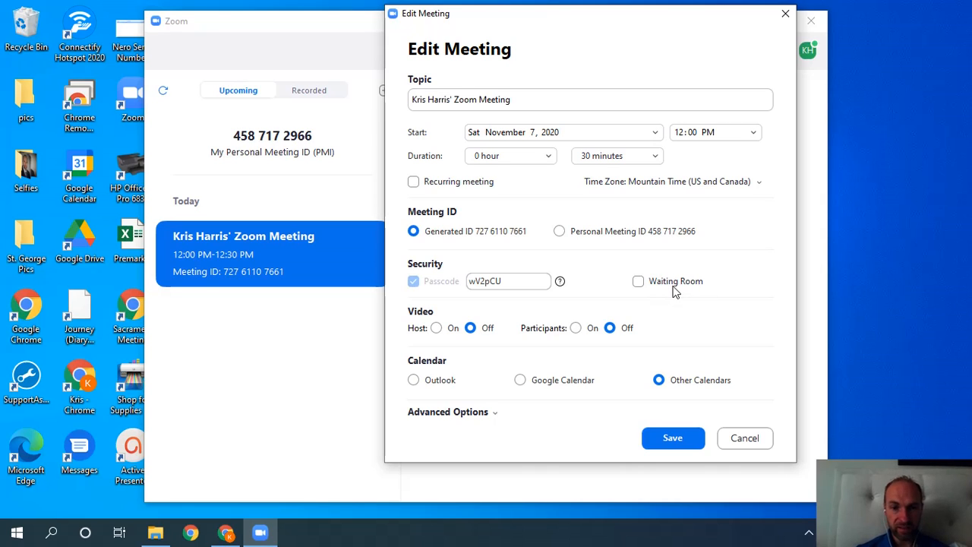
# Set host and participant video to On, keeping Other Calendars selected.
pyautogui.click(436, 328)
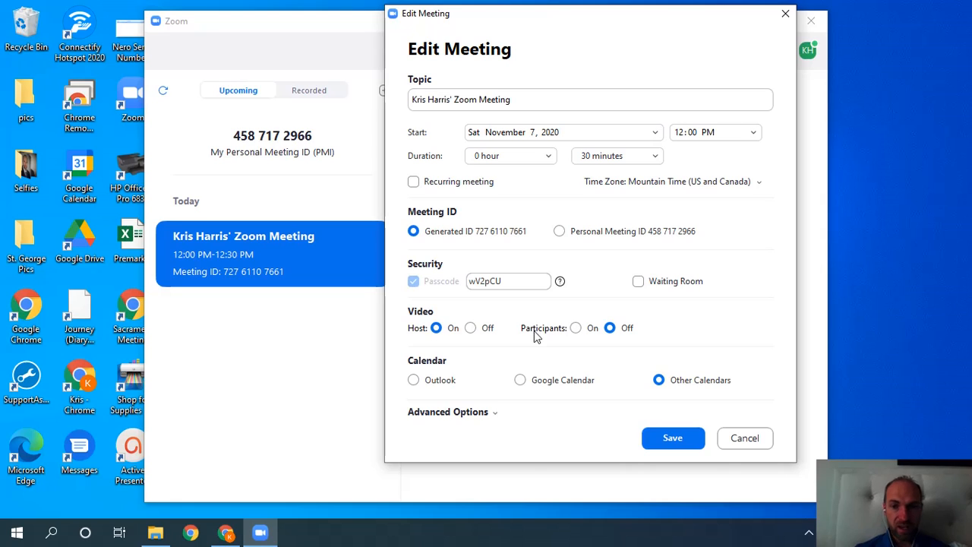
pyautogui.click(575, 328)
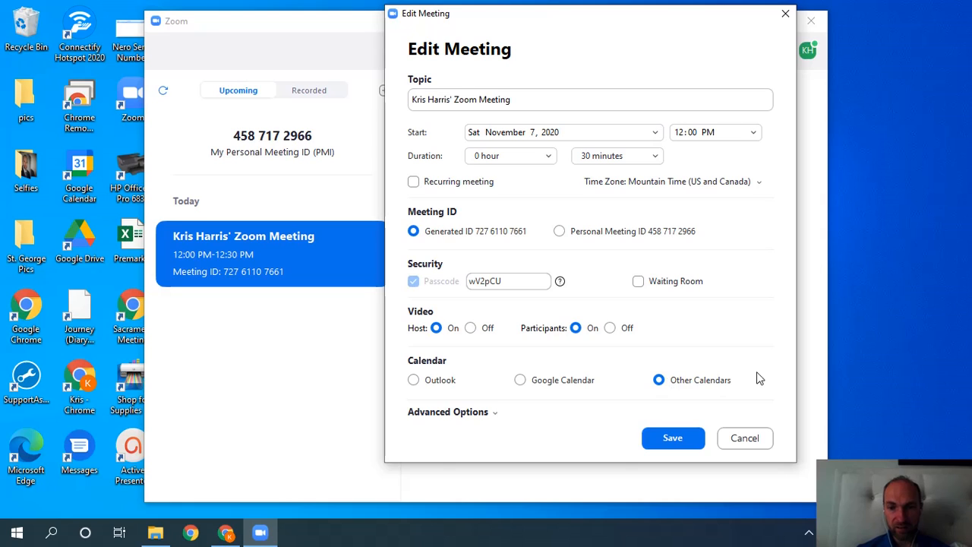
pyautogui.click(545, 387)
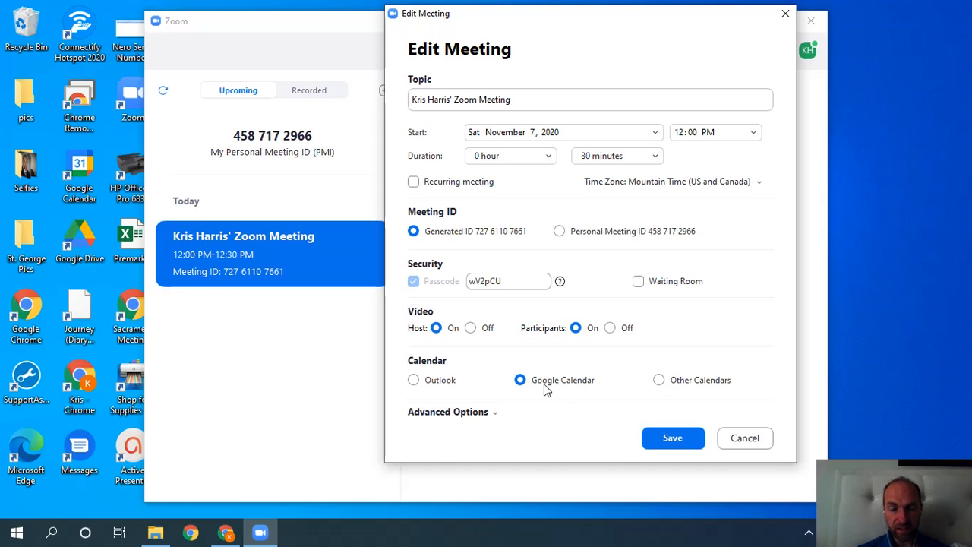
pyautogui.click(659, 380)
# Enable 'Allow participants to join anytime' and 'Mute participants upon entry', then save the meeting.
pyautogui.click(494, 412)
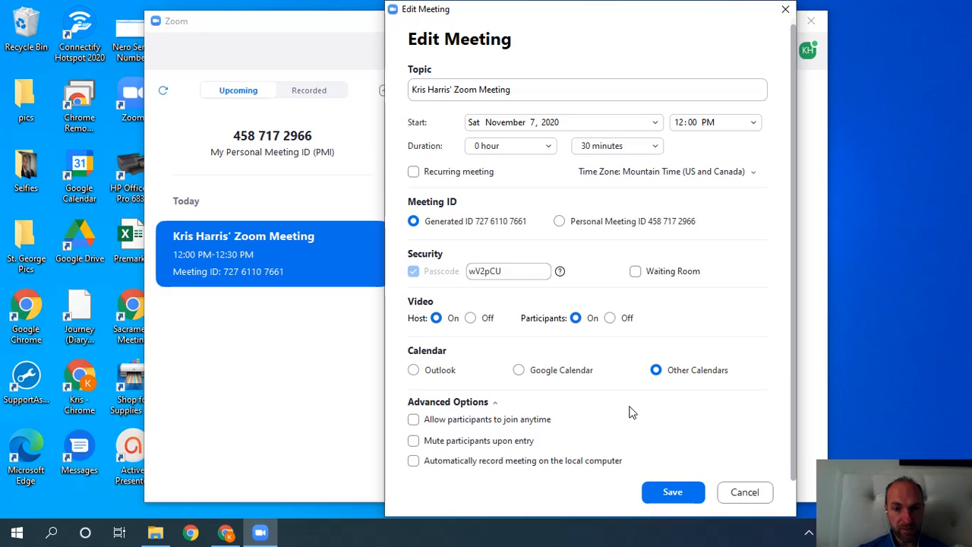
pyautogui.click(551, 423)
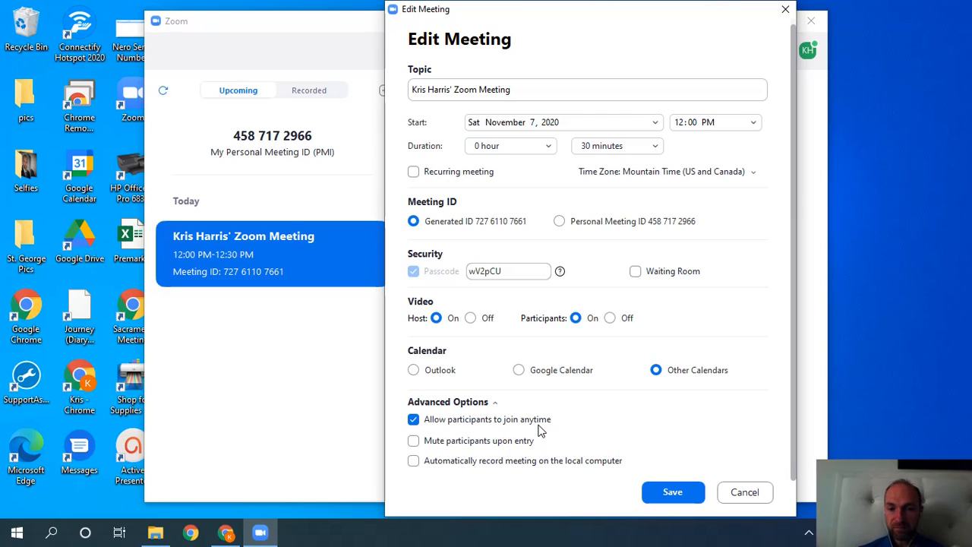
pyautogui.click(517, 444)
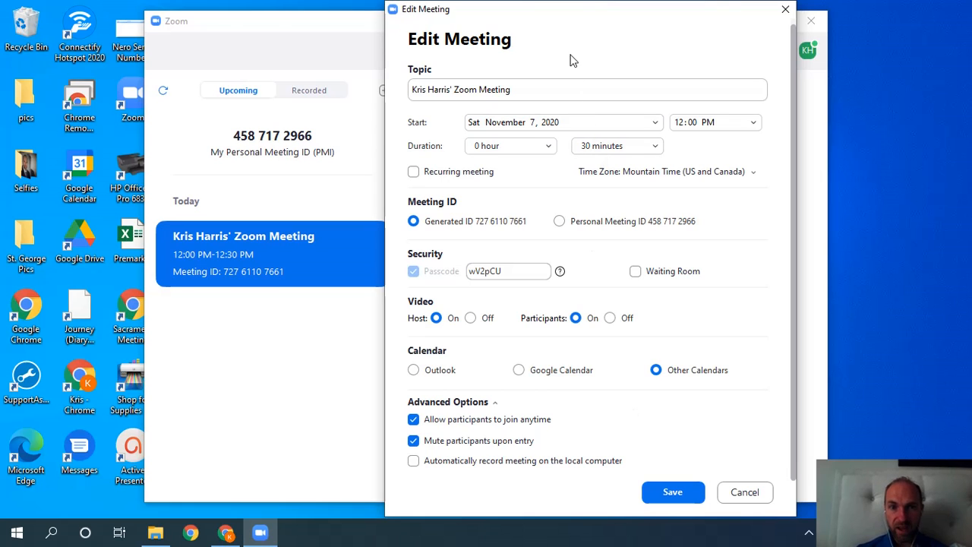
pyautogui.click(679, 492)
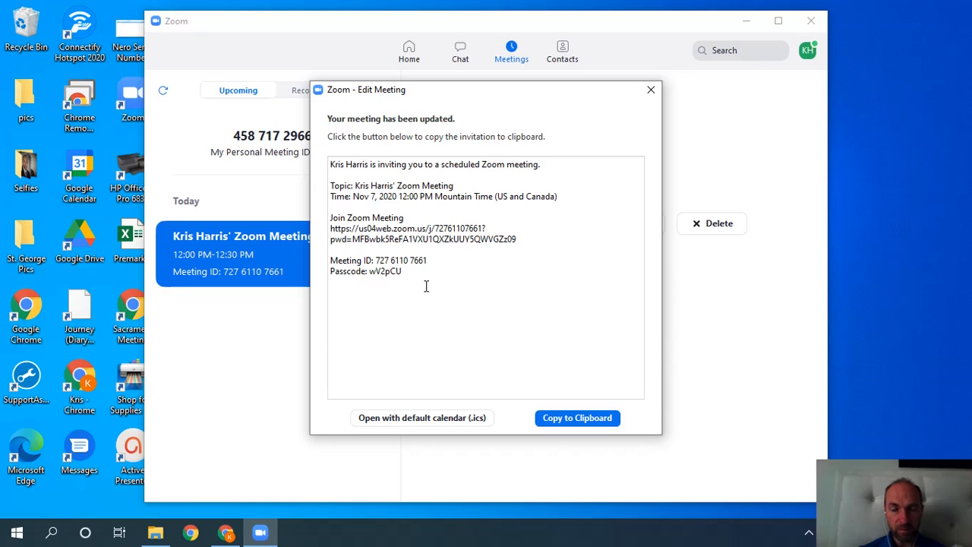
# Copy the updated meeting's invitation to the clipboard and close the invitation window.
pyautogui.moveTo(420, 281); pyautogui.dragTo(329, 169)
pyautogui.click(500, 327)
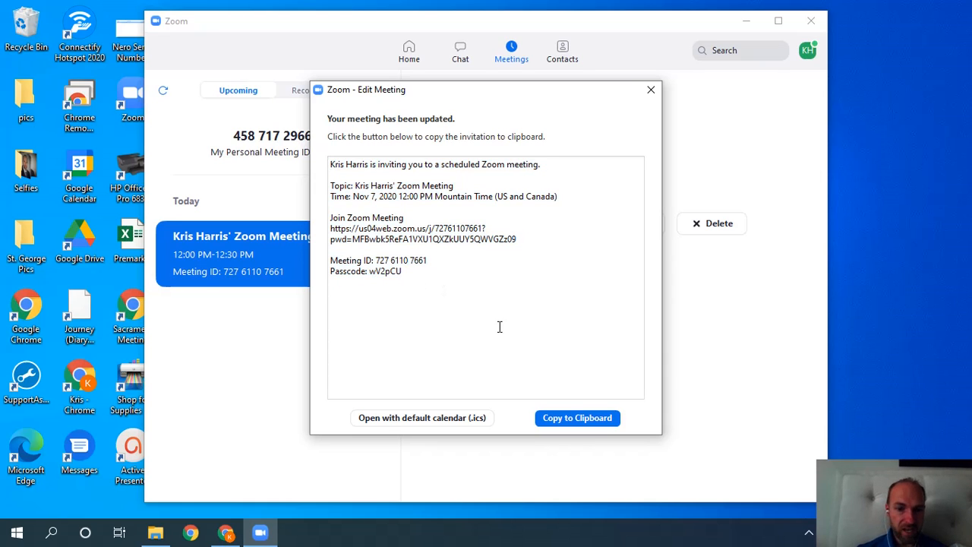
pyautogui.click(577, 420)
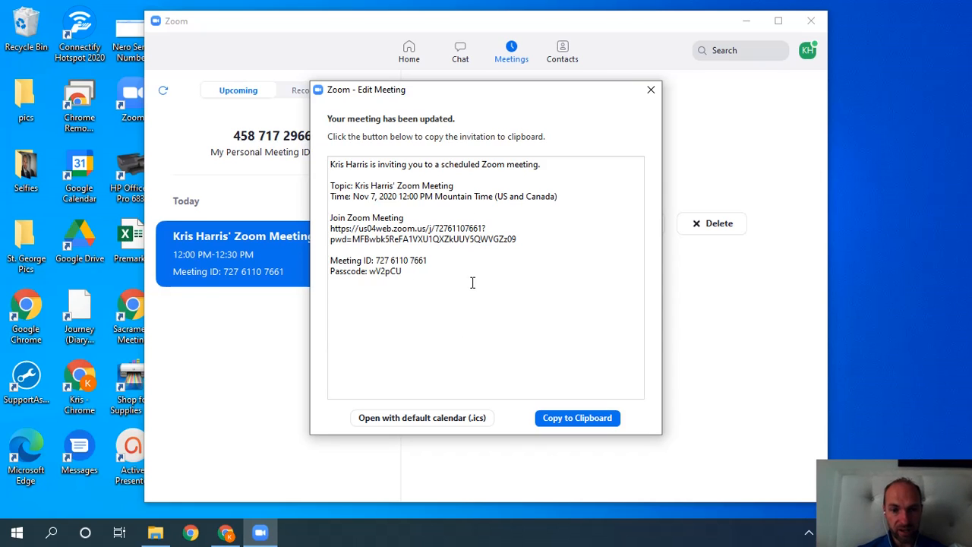
pyautogui.click(649, 94)
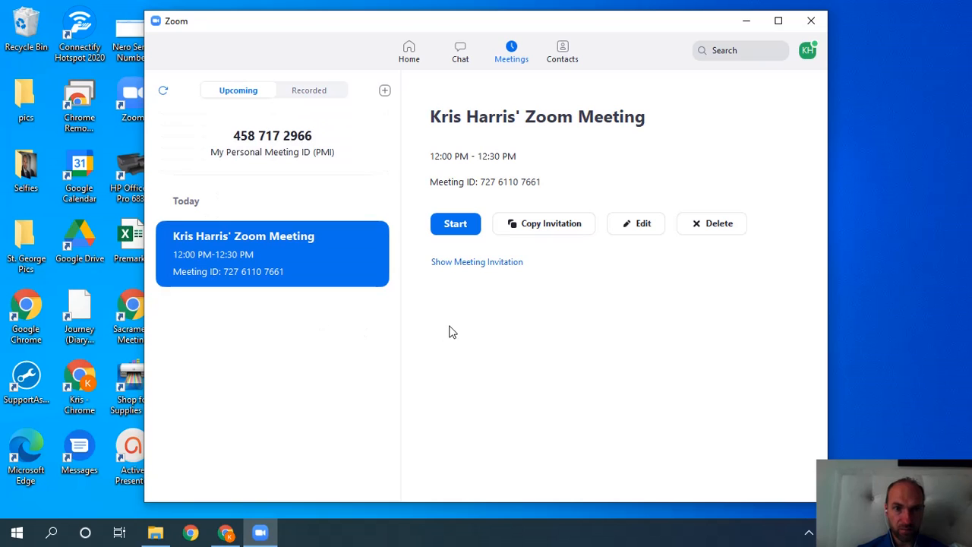
# Start an instant meeting from Home, skip joining audio, and end it for all.
pyautogui.click(410, 48)
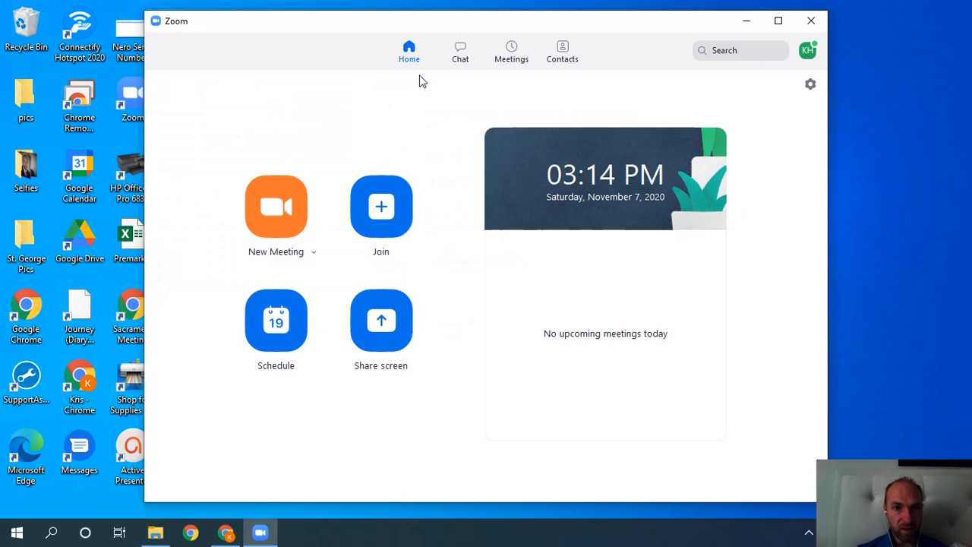
pyautogui.click(284, 231)
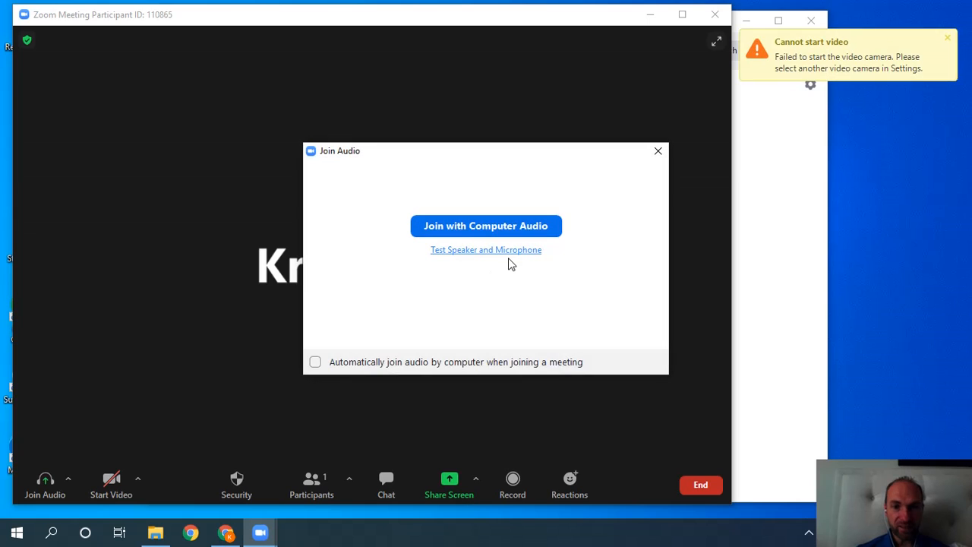
pyautogui.click(657, 151)
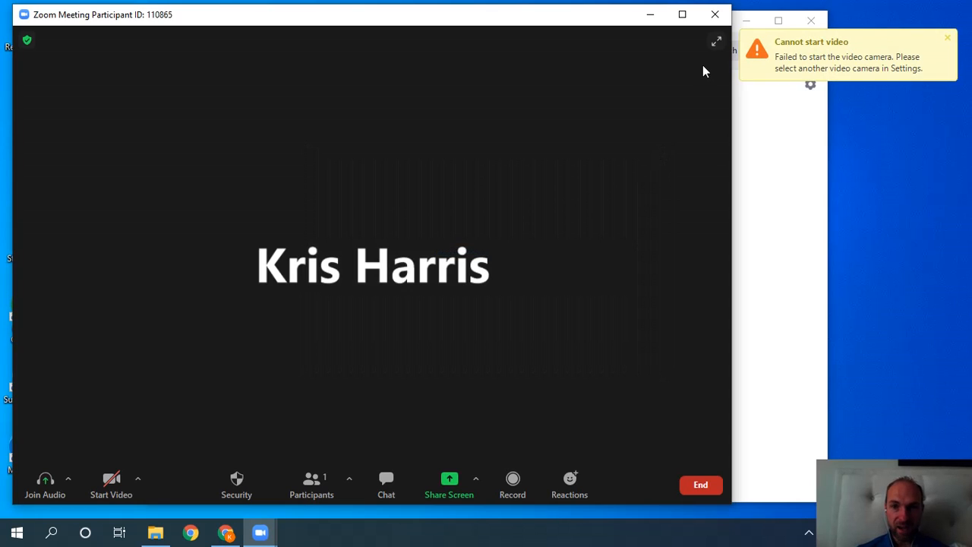
pyautogui.click(715, 15)
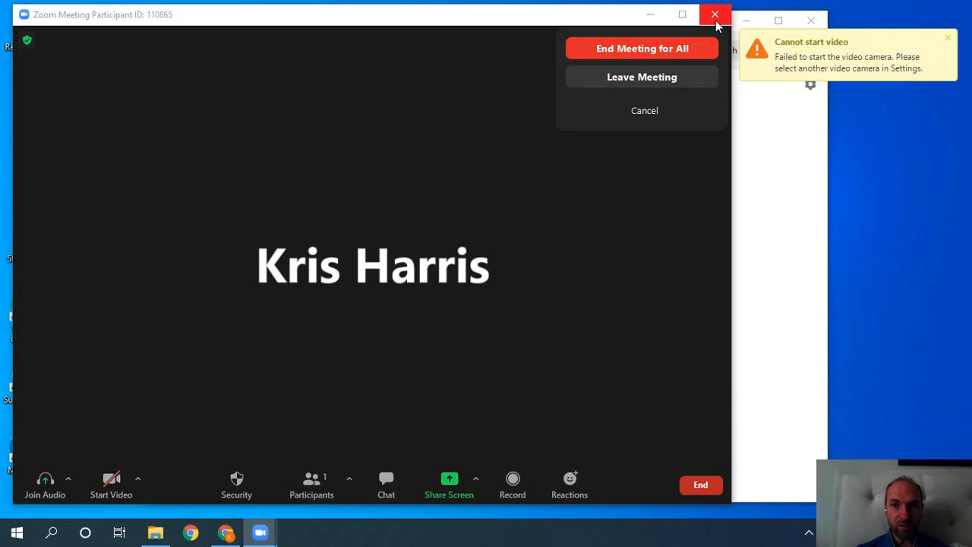
pyautogui.click(685, 48)
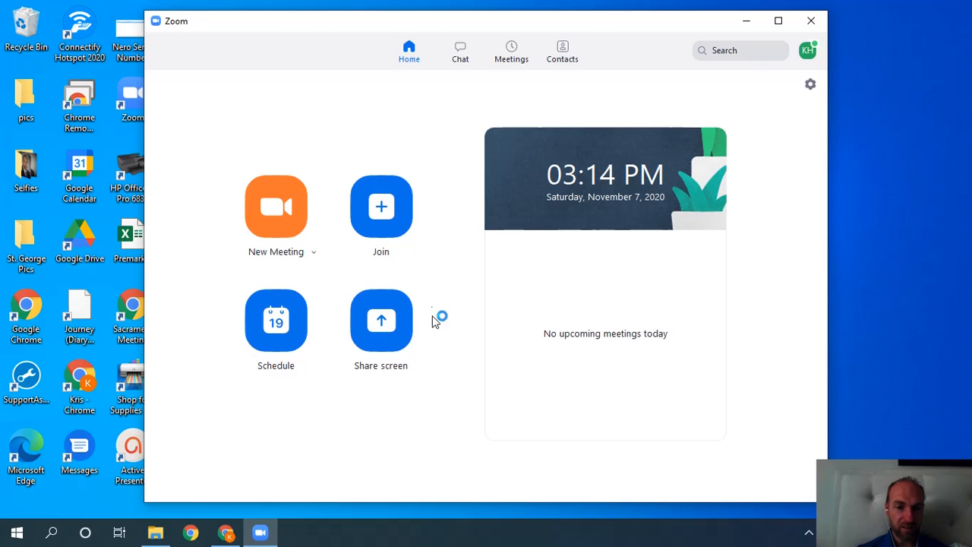
# Open the schedule form and append '#2' to the meeting topic.
pyautogui.click(273, 340)
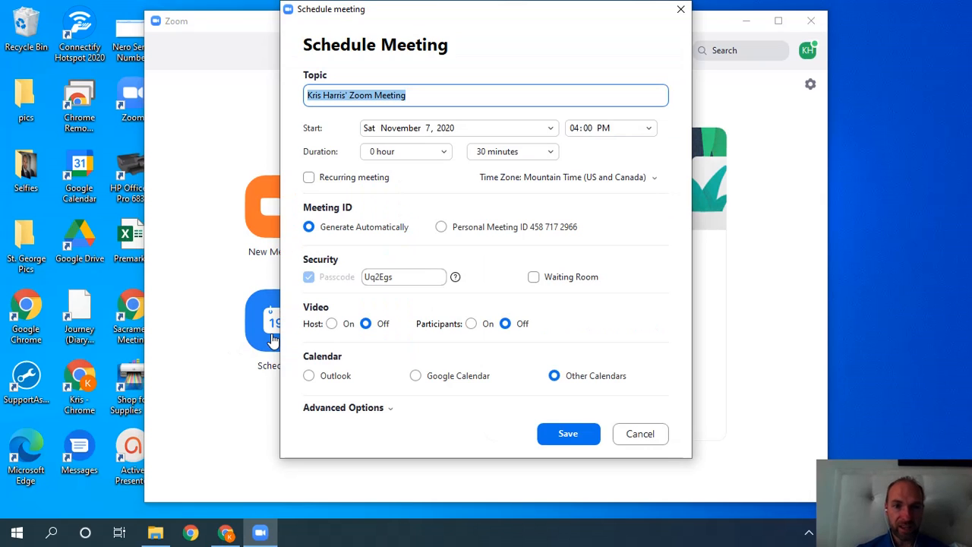
pyautogui.click(476, 97)
pyautogui.press('Left')
pyautogui.press('Left')
pyautogui.press('Left')
pyautogui.press('Left')
pyautogui.press('Left')
pyautogui.press('Left')
pyautogui.press('Left')
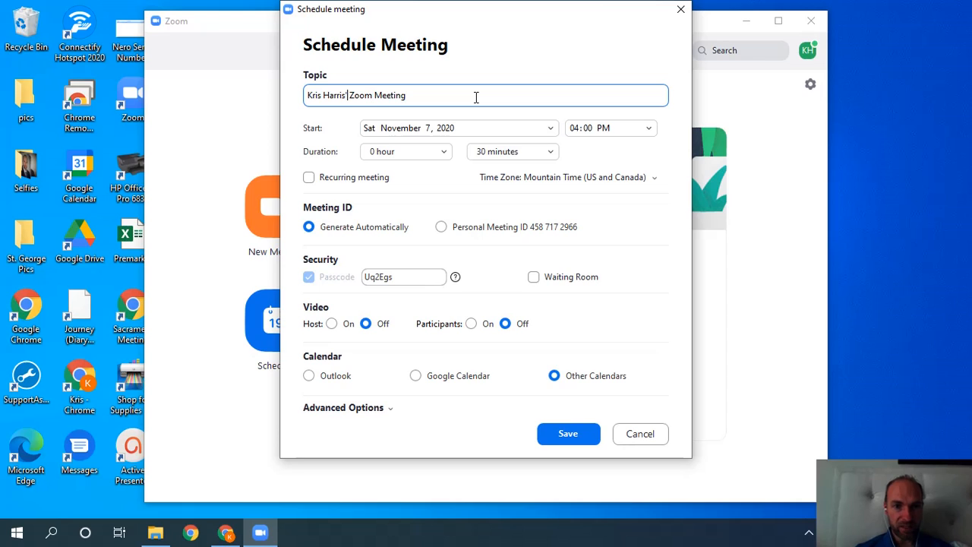
pyautogui.press('Right')
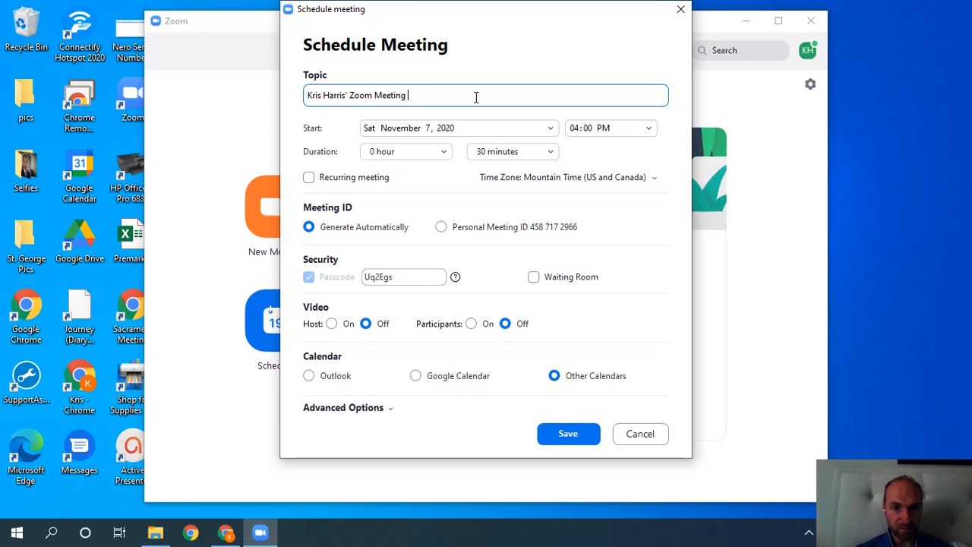
pyautogui.write('#2')
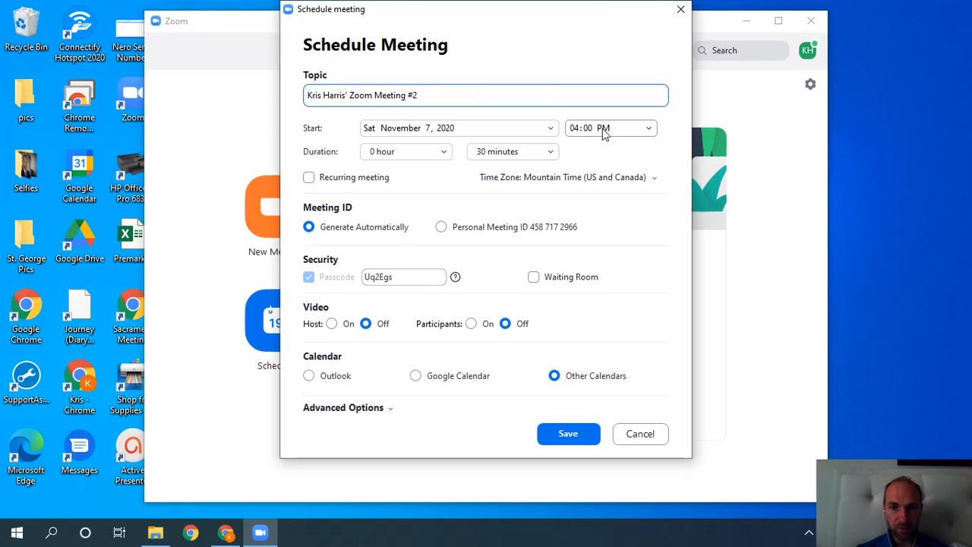
# Make it recurring with host and participant video on, join anytime and mute on entry, then save.
pyautogui.click(388, 183)
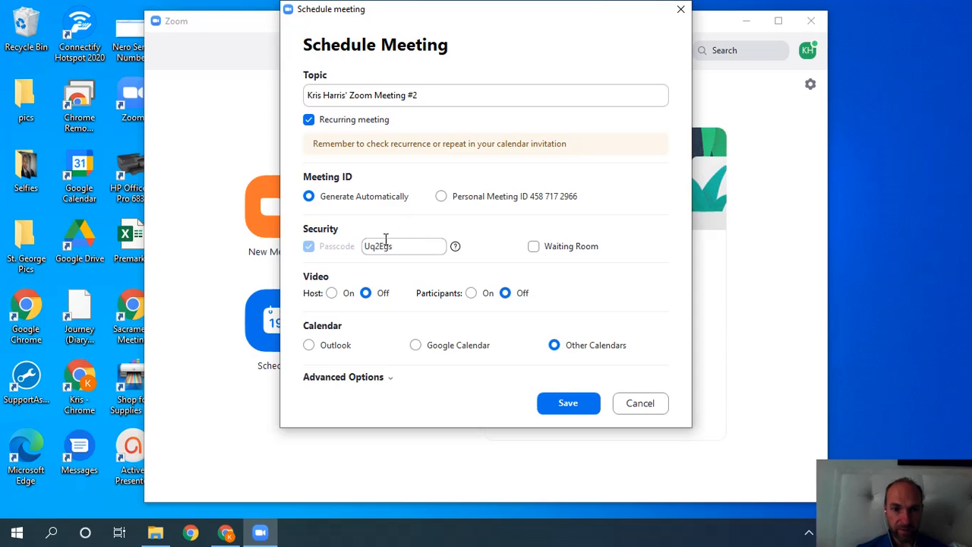
pyautogui.click(332, 293)
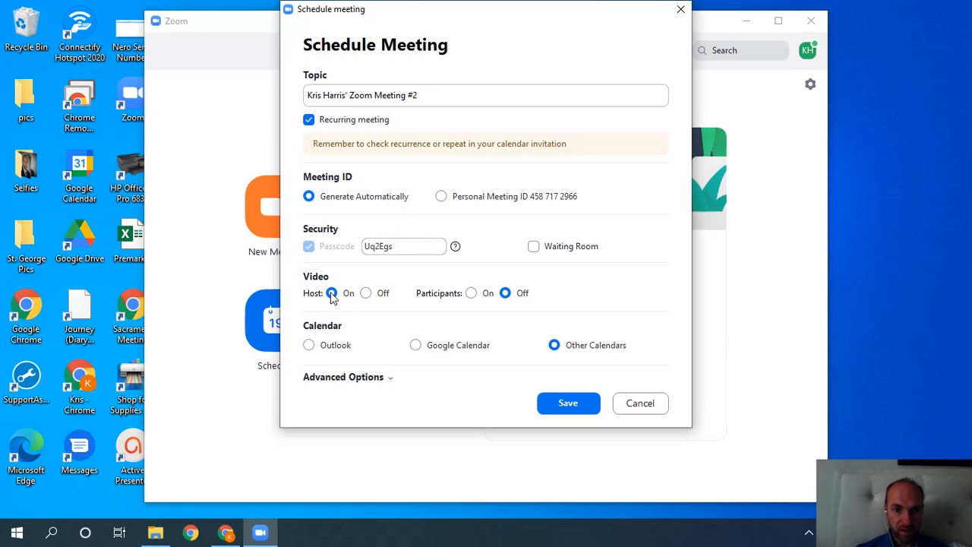
pyautogui.click(470, 294)
pyautogui.click(391, 380)
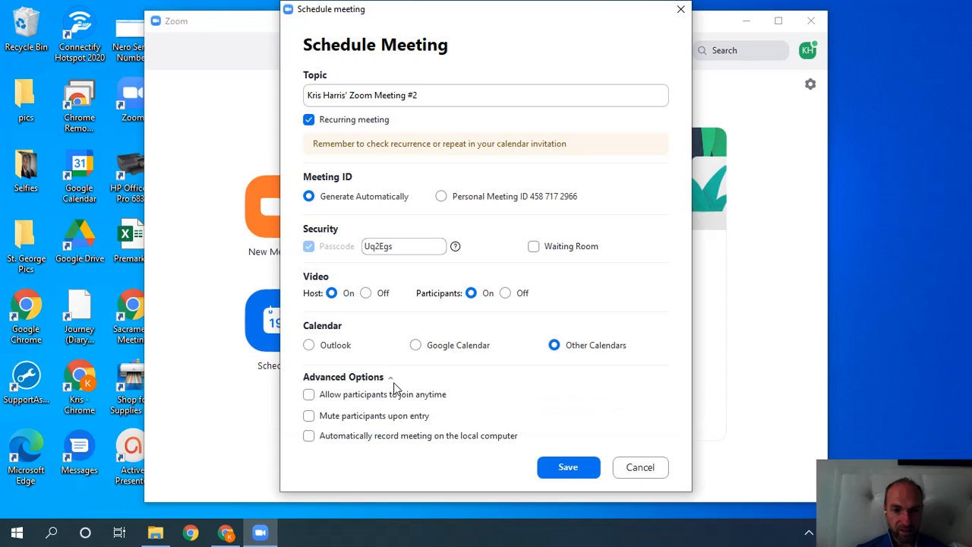
pyautogui.click(386, 395)
pyautogui.click(369, 416)
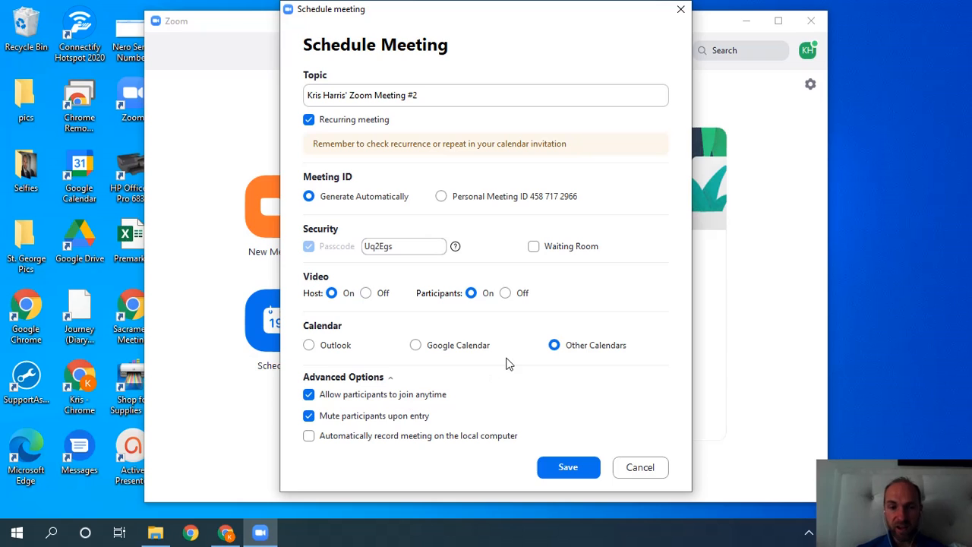
pyautogui.click(563, 460)
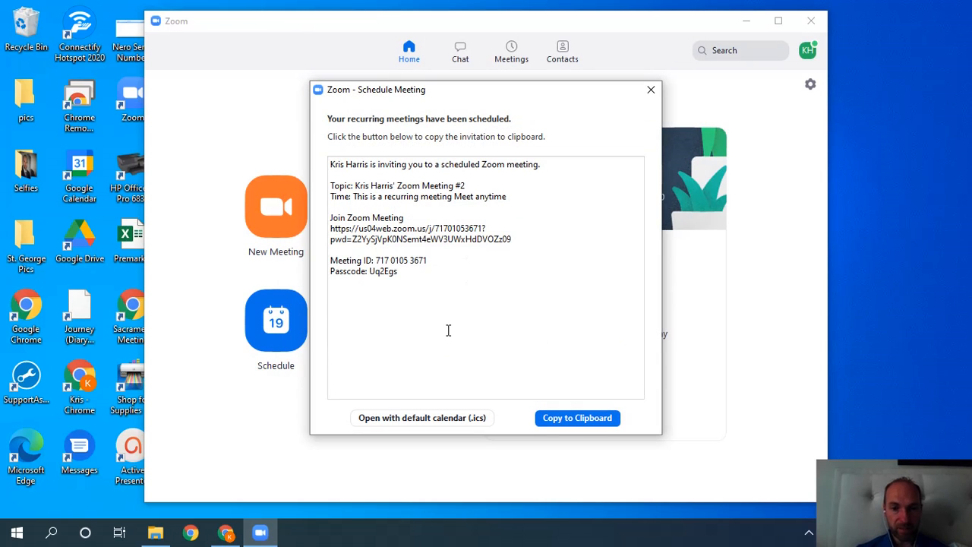
# Copy Meeting #2's invitation, then review it and today's 12:00 meeting in the Meetings list.
pyautogui.click(553, 418)
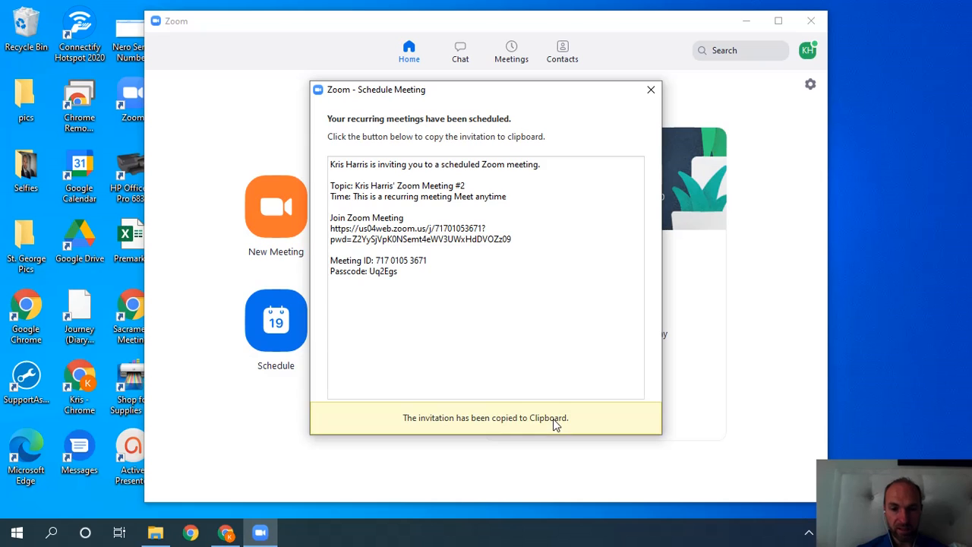
pyautogui.click(644, 94)
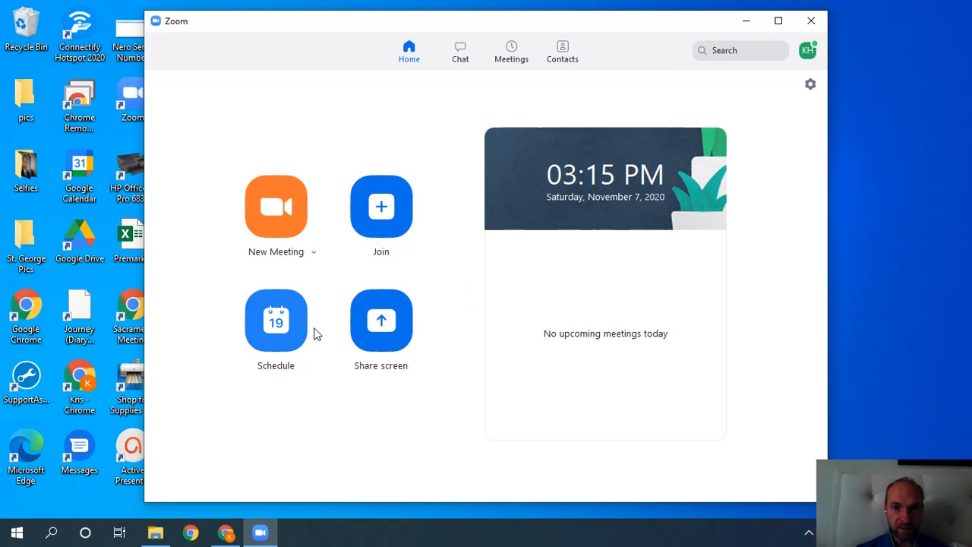
pyautogui.click(502, 55)
pyautogui.click(338, 230)
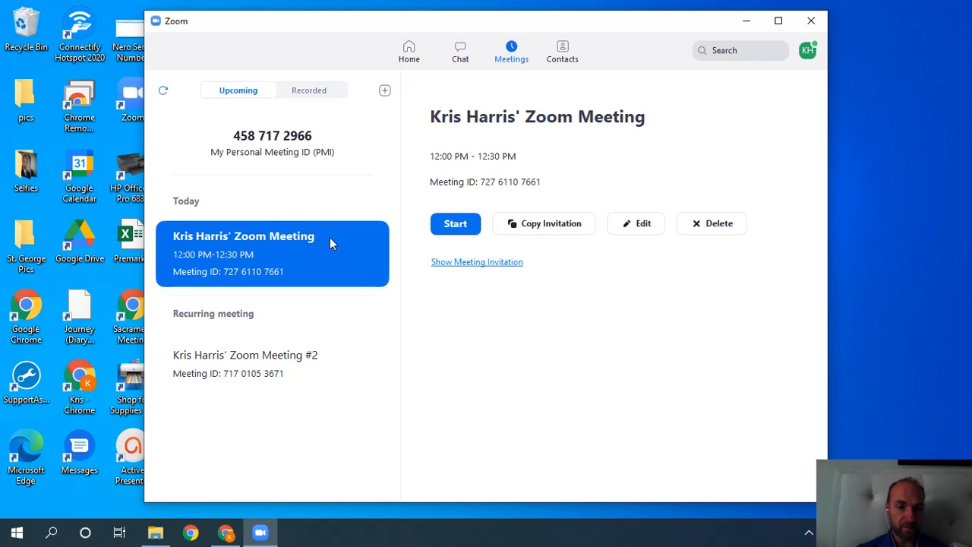
pyautogui.click(294, 349)
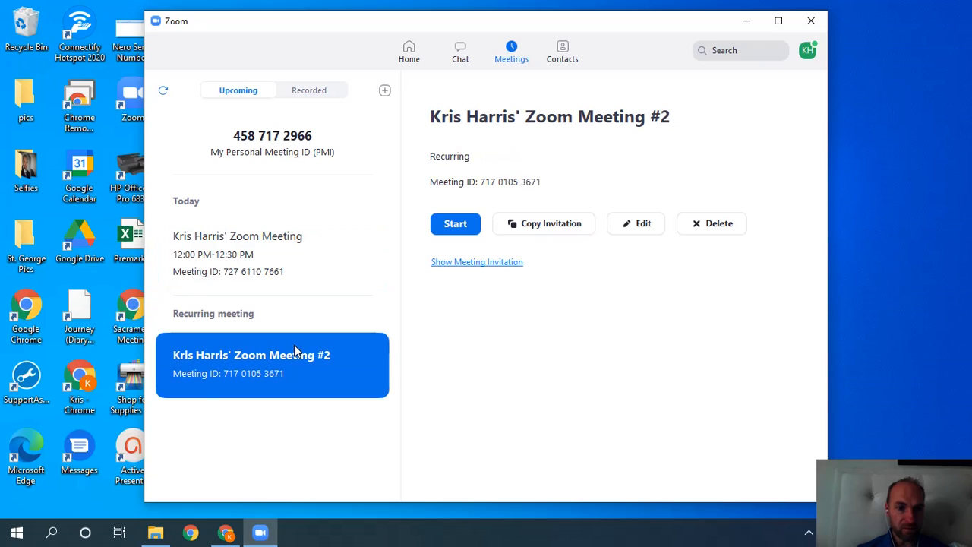
pyautogui.click(305, 272)
pyautogui.click(407, 60)
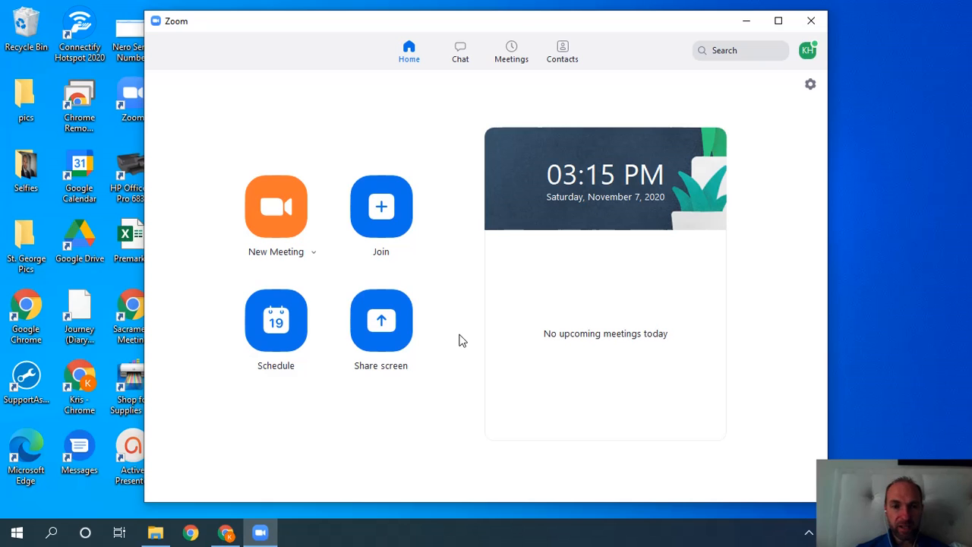
# Preview the Join form's display name, cancel without joining, and show the Chat page.
pyautogui.click(368, 228)
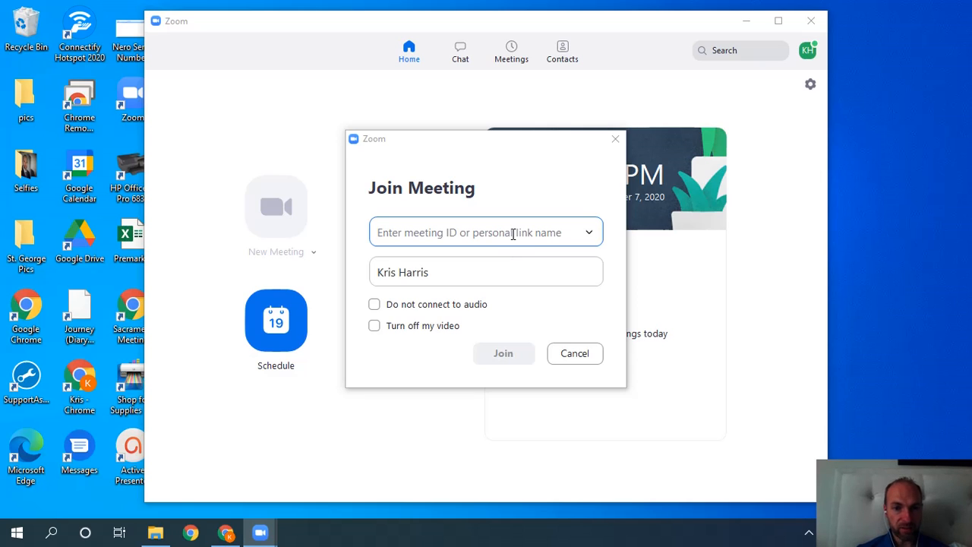
pyautogui.click(463, 276)
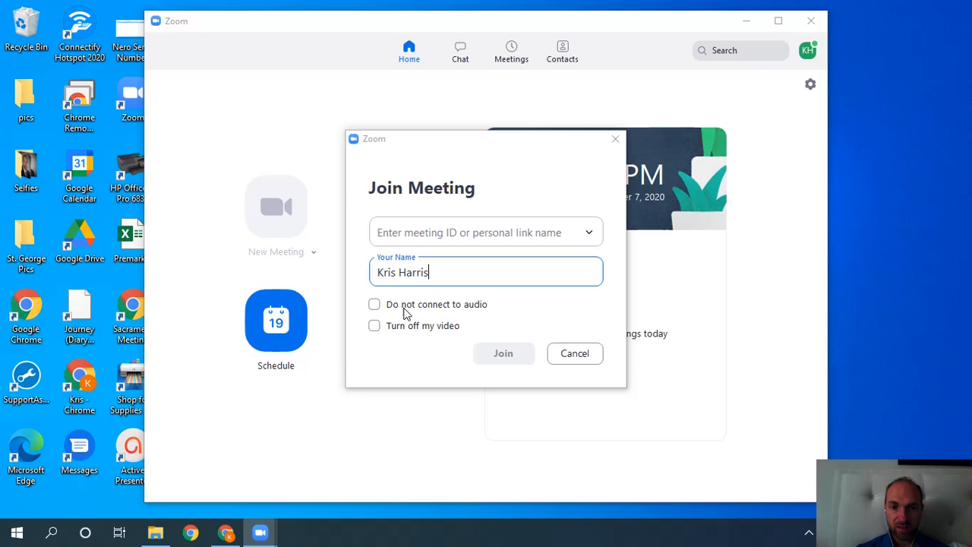
pyautogui.click(575, 354)
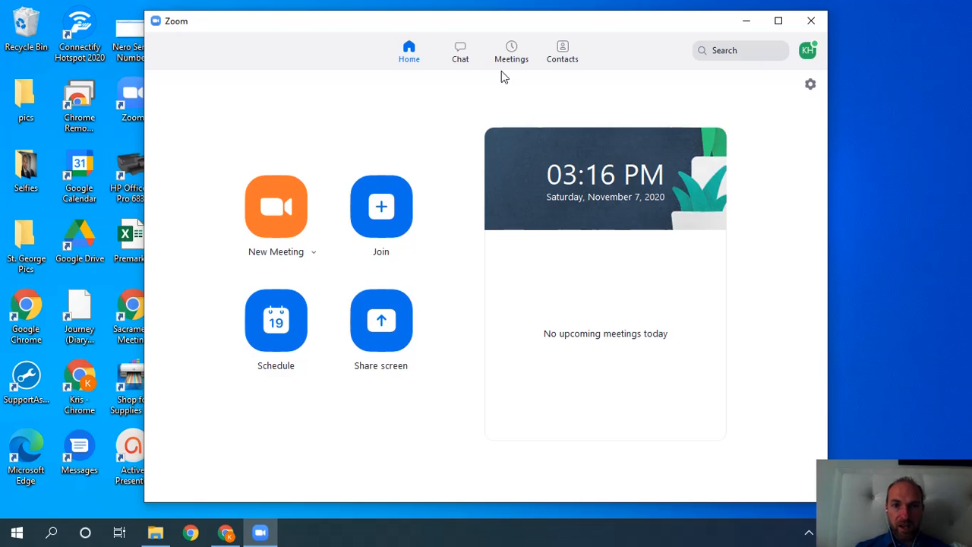
pyautogui.click(461, 56)
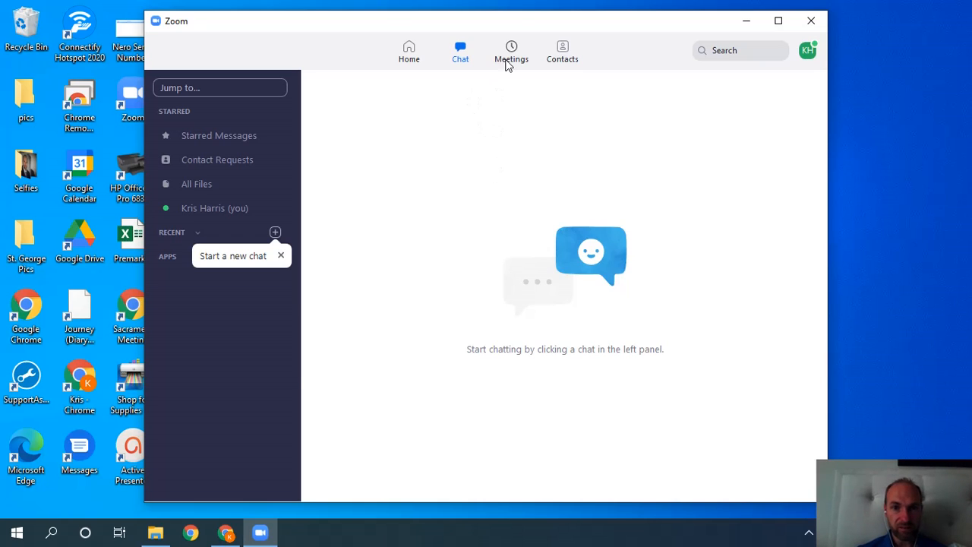
# Browse the Meetings, Contacts and Home pages, ending on the Meetings list.
pyautogui.click(512, 53)
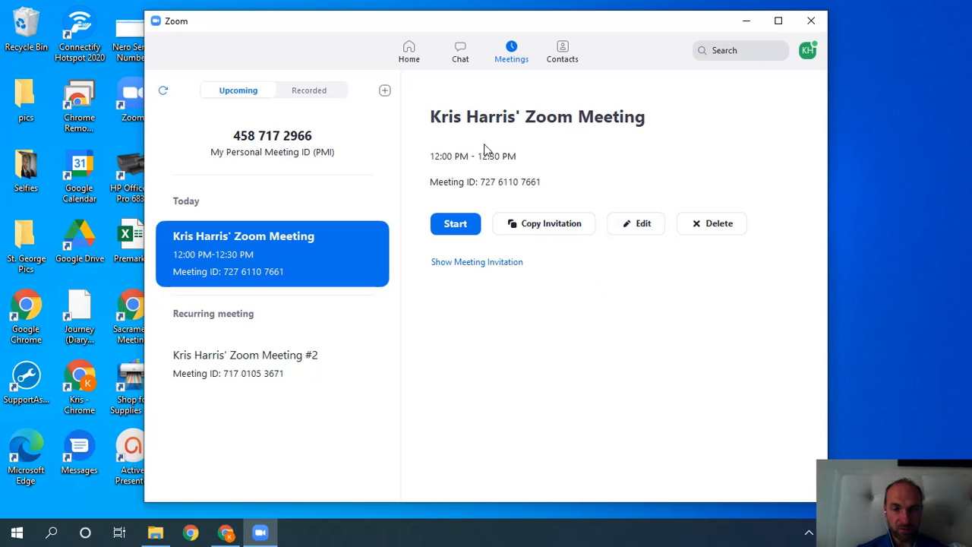
pyautogui.click(562, 52)
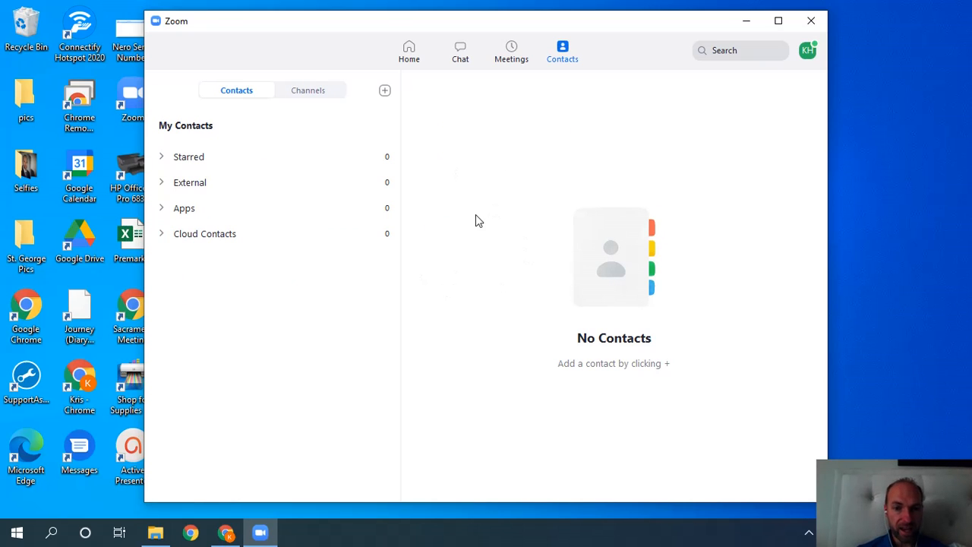
pyautogui.click(407, 50)
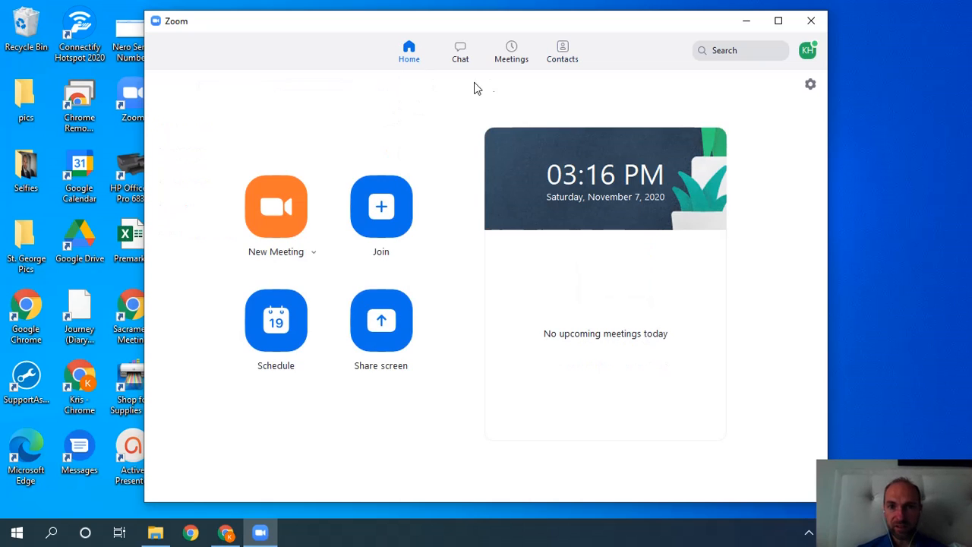
pyautogui.click(513, 54)
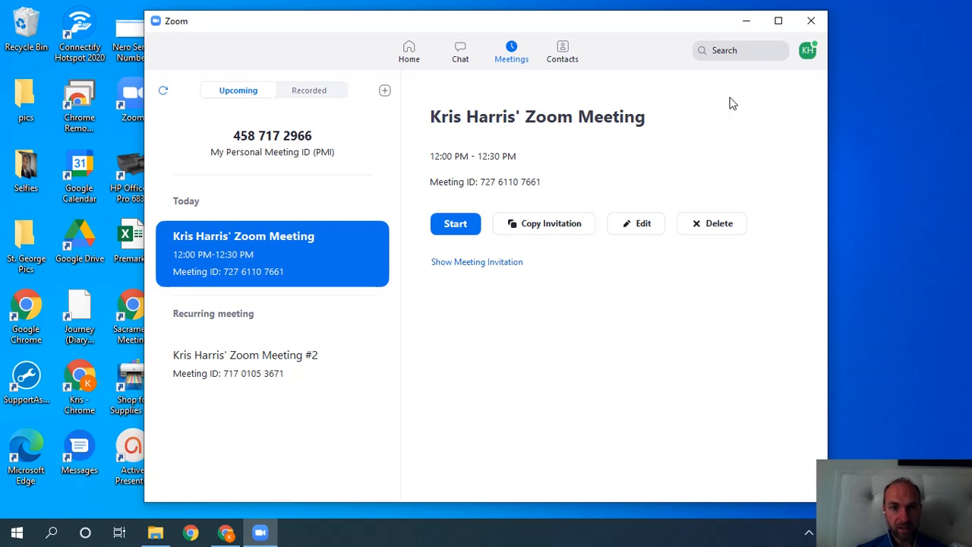
# Check the profile menu, minimize and restore Zoom, and open the Windows Start menu.
pyautogui.click(807, 50)
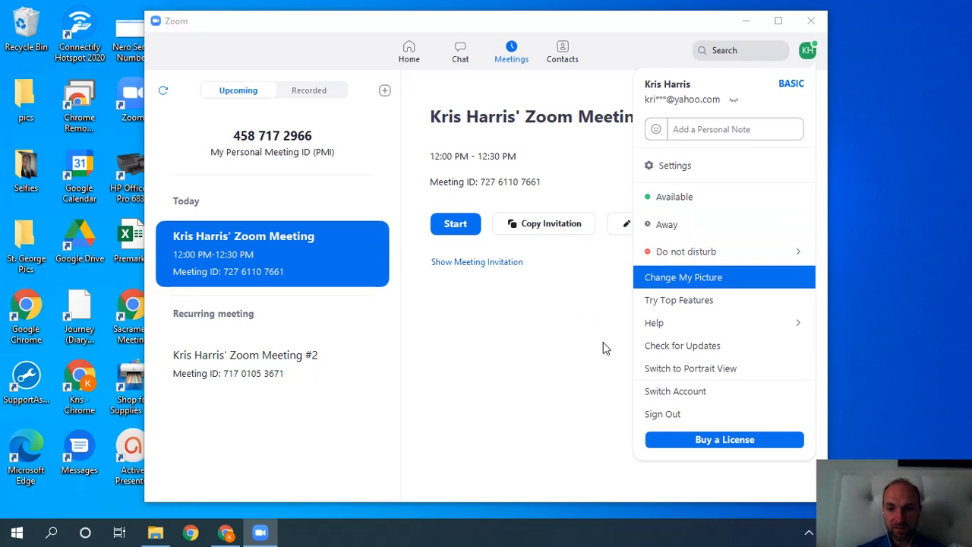
pyautogui.click(593, 367)
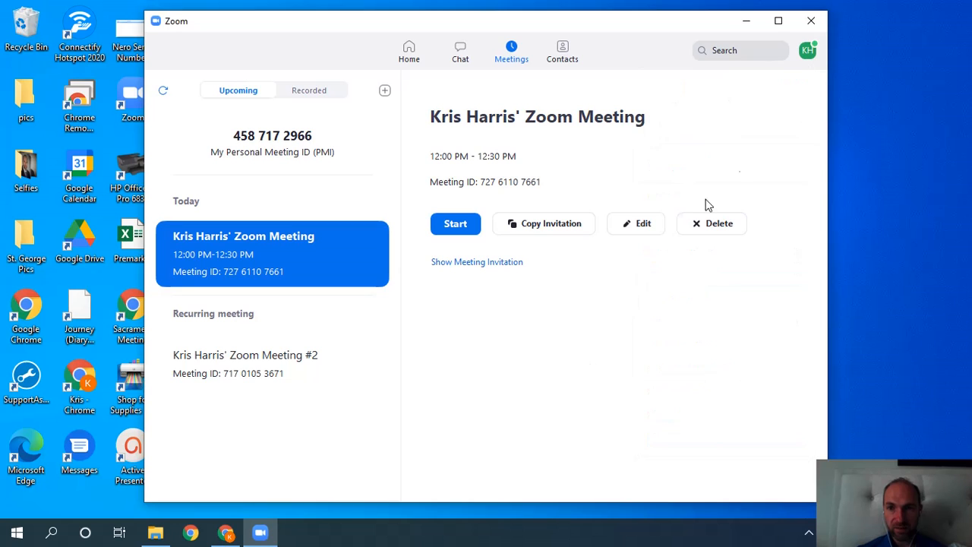
pyautogui.click(752, 21)
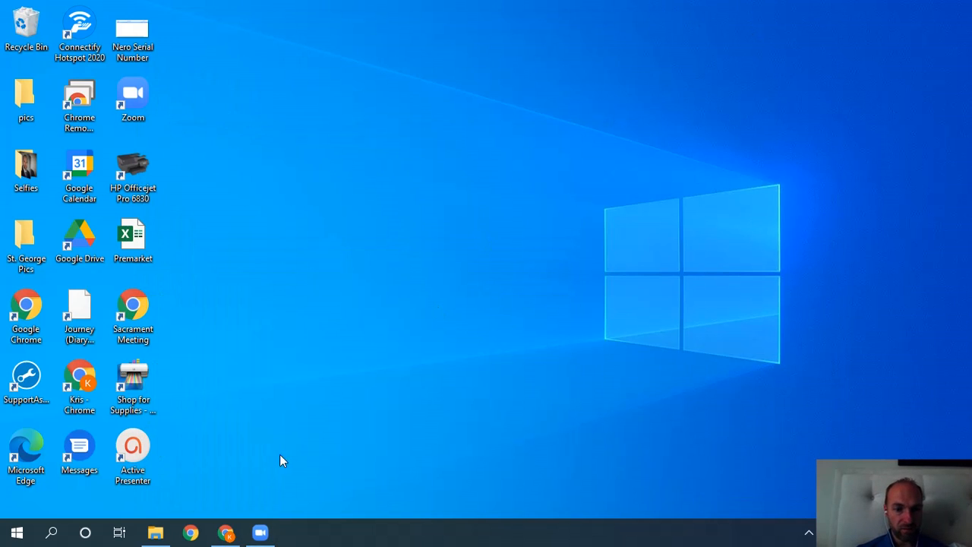
pyautogui.click(259, 533)
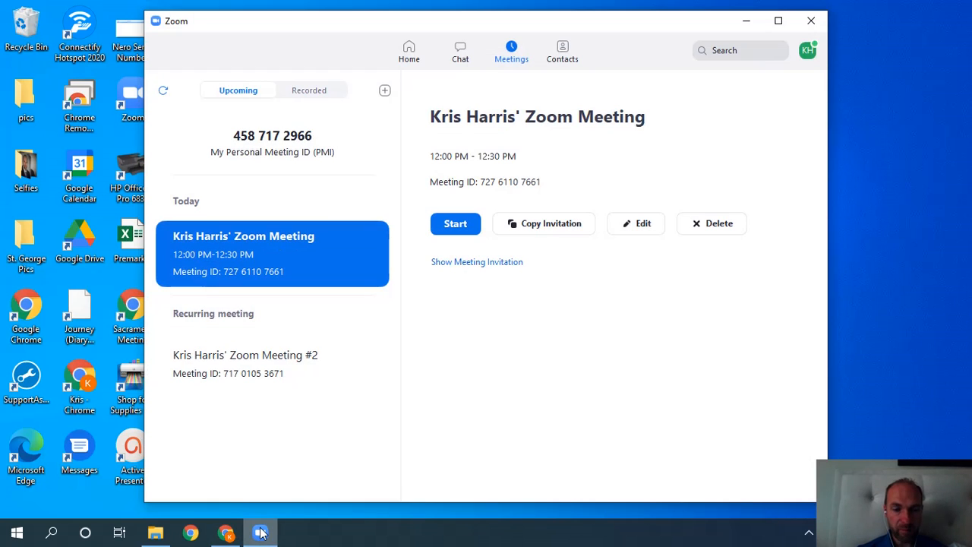
pyautogui.click(15, 533)
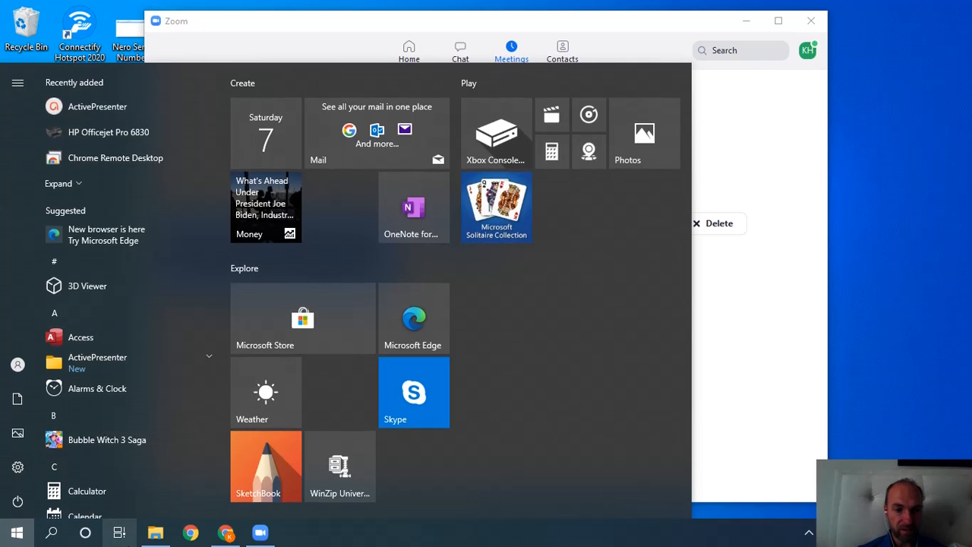
# Bring Chrome forward maximized and view the portal's Previous meetings list.
pyautogui.click(219, 538)
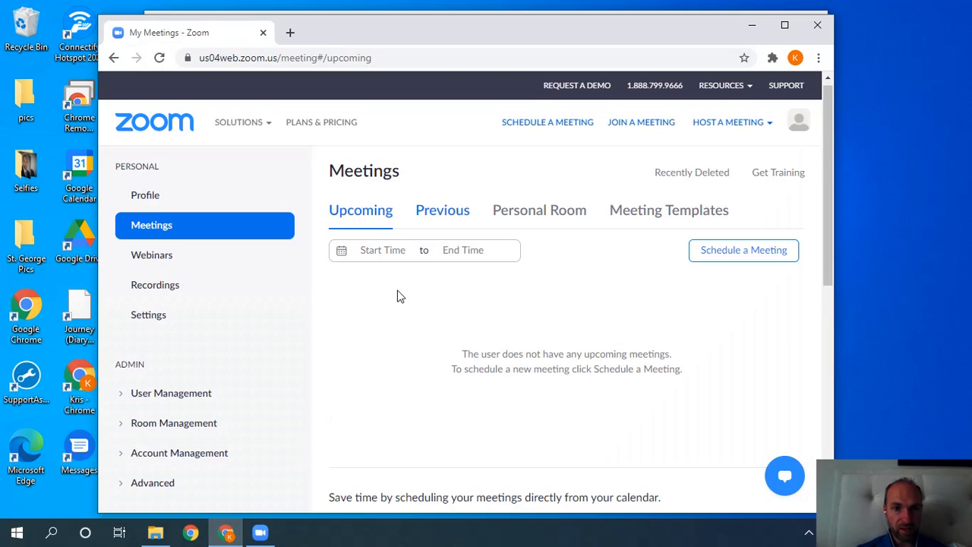
pyautogui.click(785, 26)
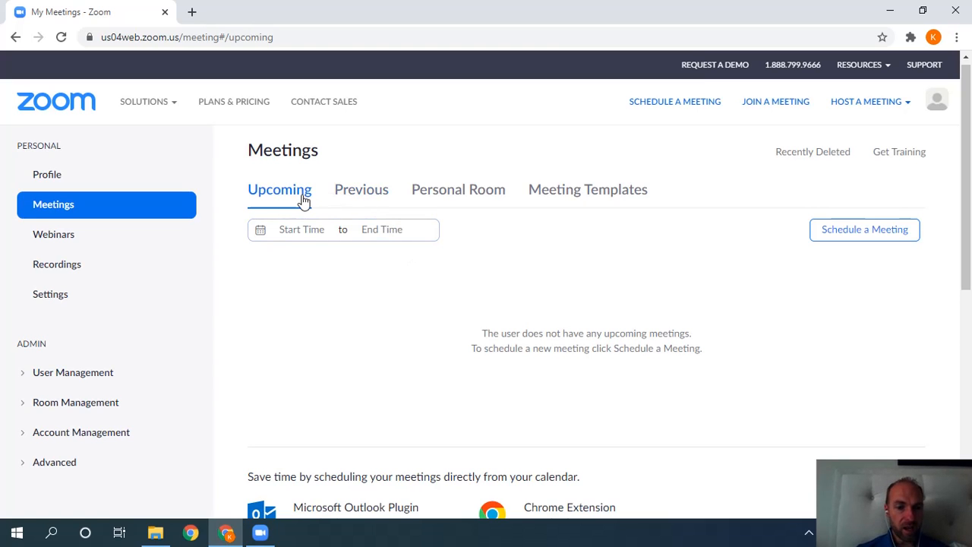
pyautogui.click(354, 196)
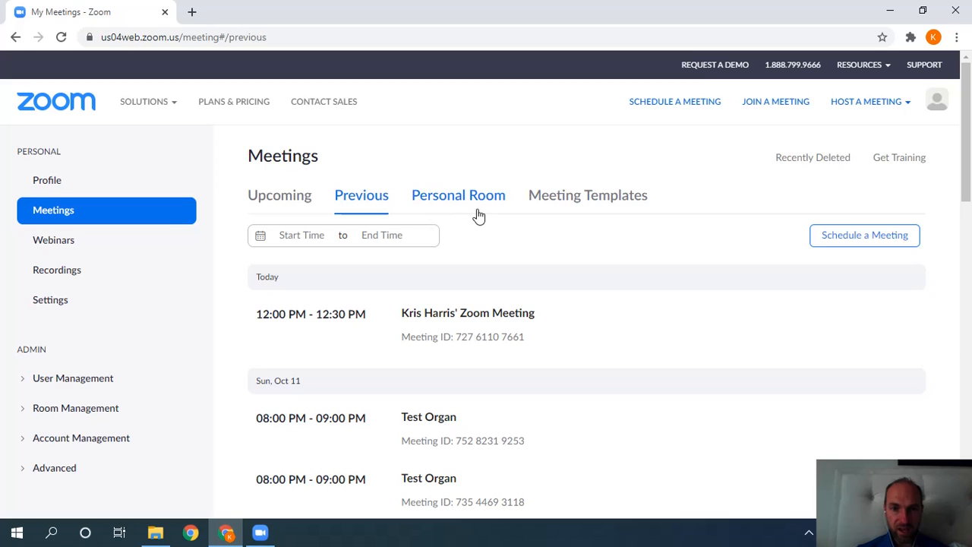
pyautogui.scroll(-1, 911, 220)
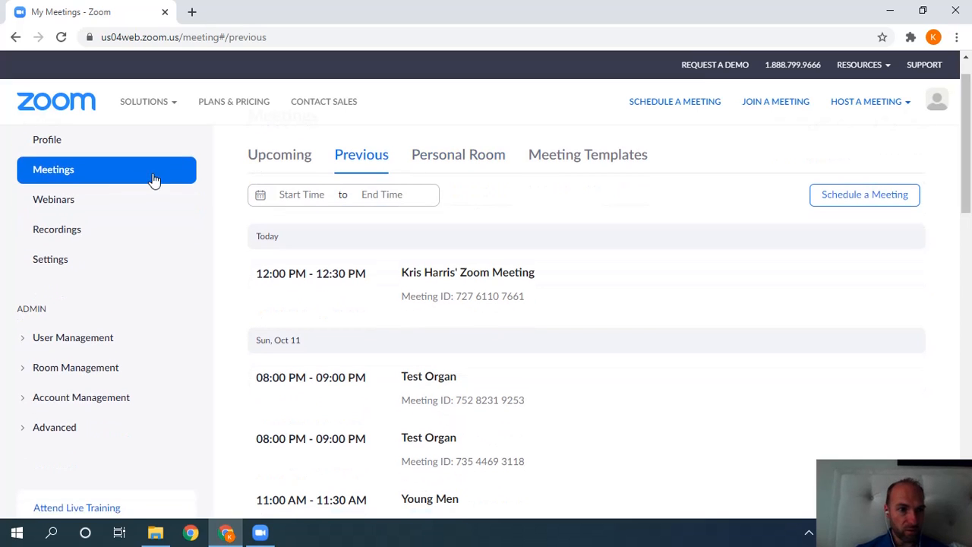
pyautogui.scroll(1, 970, 169)
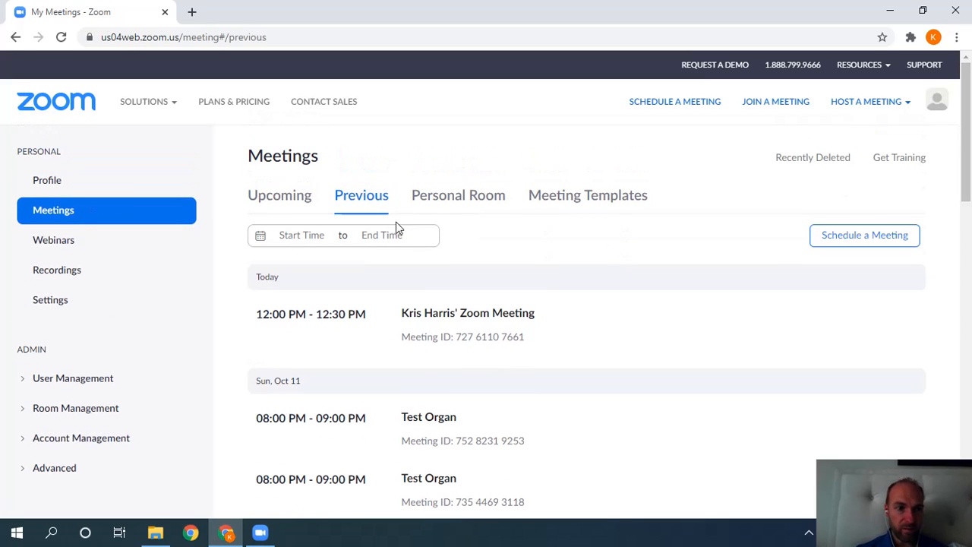
# Open the portal Profile page and scroll through its license, language and time zone settings.
pyautogui.click(125, 183)
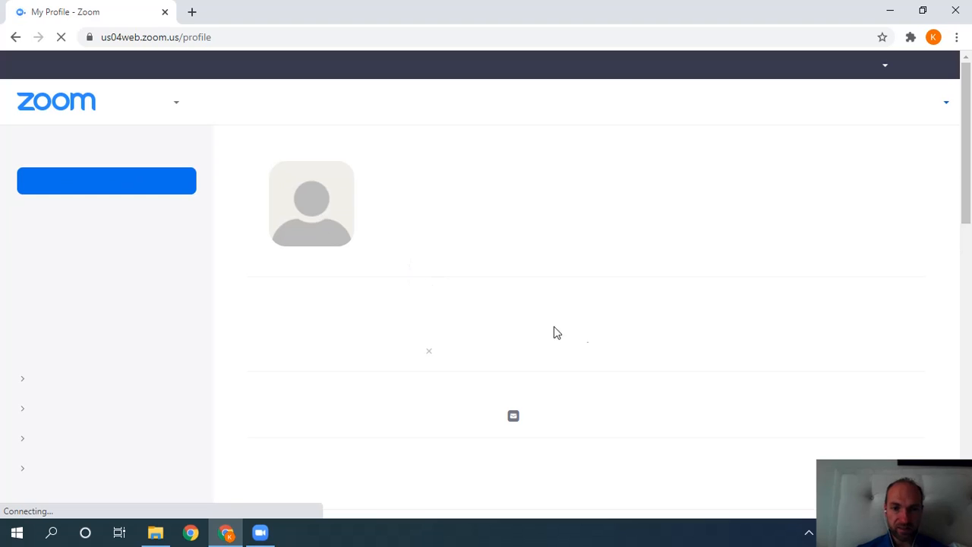
pyautogui.scroll(-2, 965, 166)
pyautogui.moveTo(965, 166); pyautogui.dragTo(964, 197)
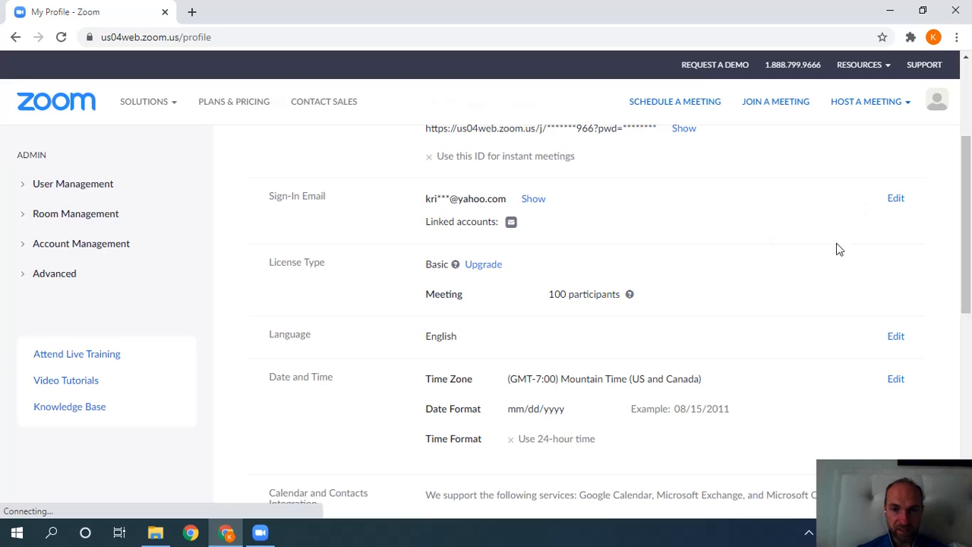
pyautogui.moveTo(968, 216); pyautogui.dragTo(967, 294)
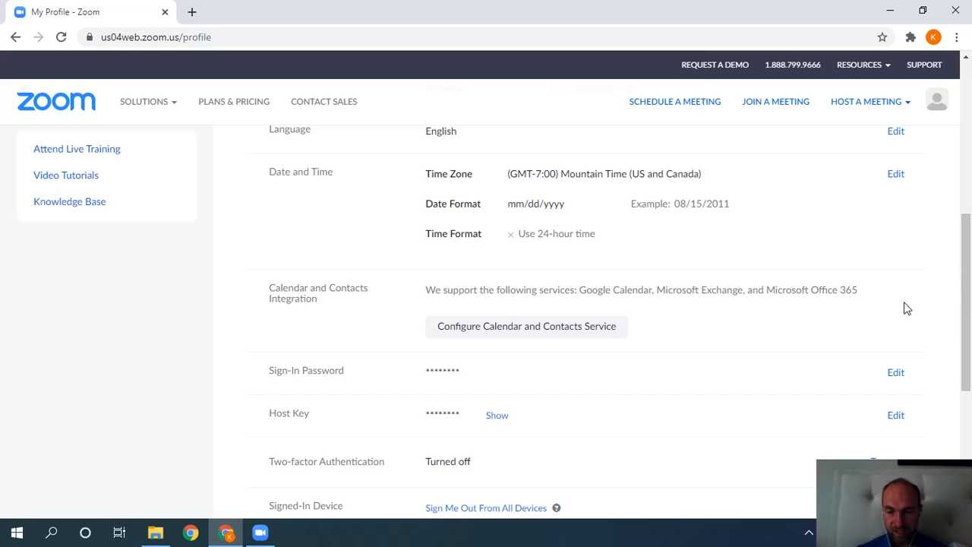
pyautogui.scroll(-1, 968, 282)
pyautogui.moveTo(968, 282); pyautogui.dragTo(964, 125)
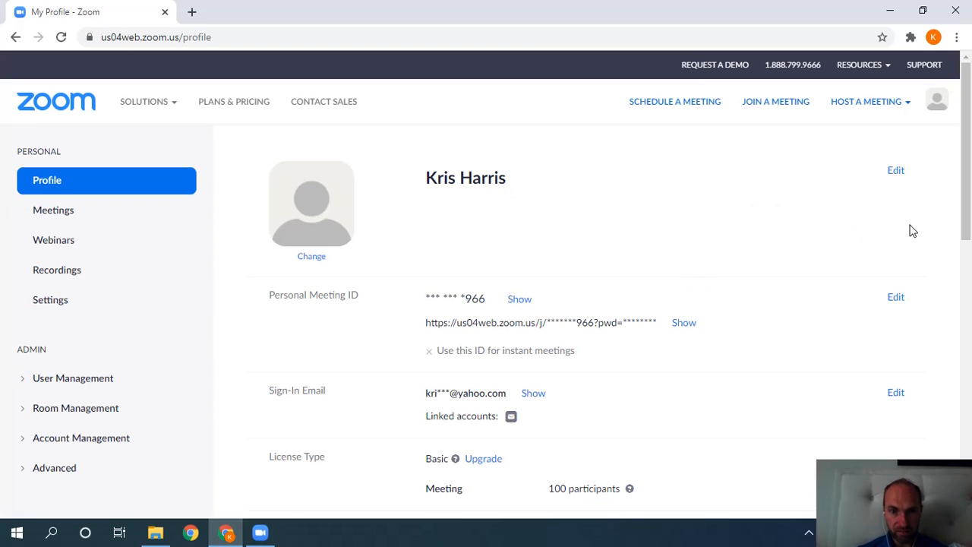
# Return to the Meetings page and scroll through the Previous meetings list.
pyautogui.click(105, 219)
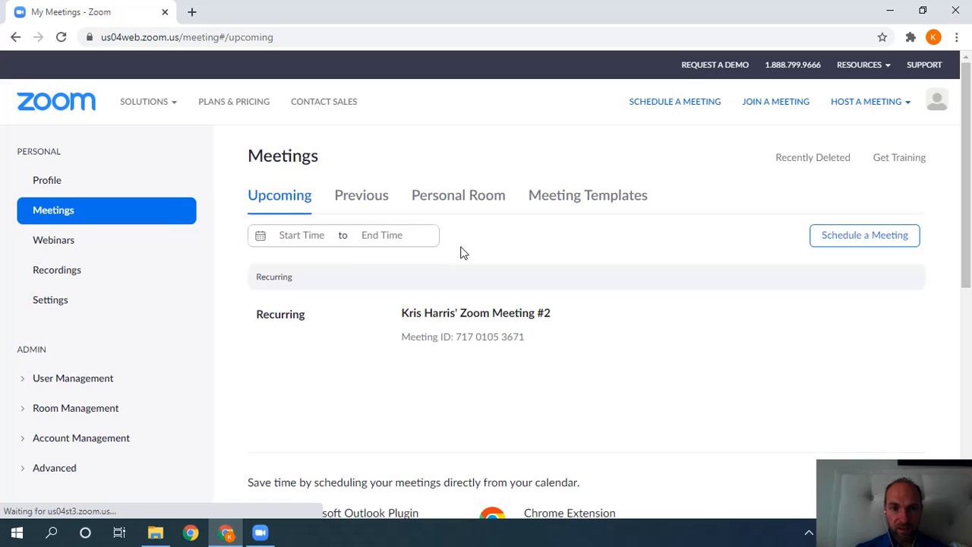
pyautogui.moveTo(613, 324)
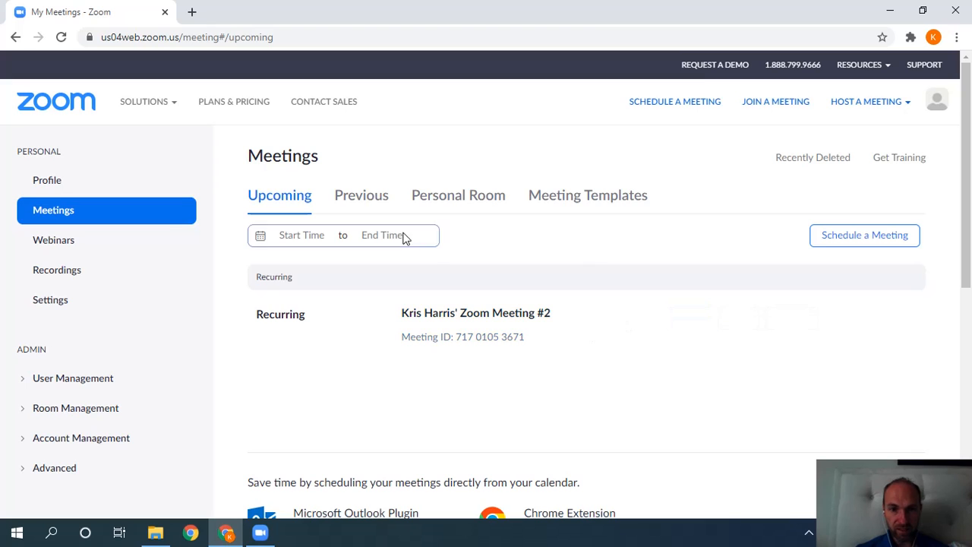
pyautogui.click(370, 199)
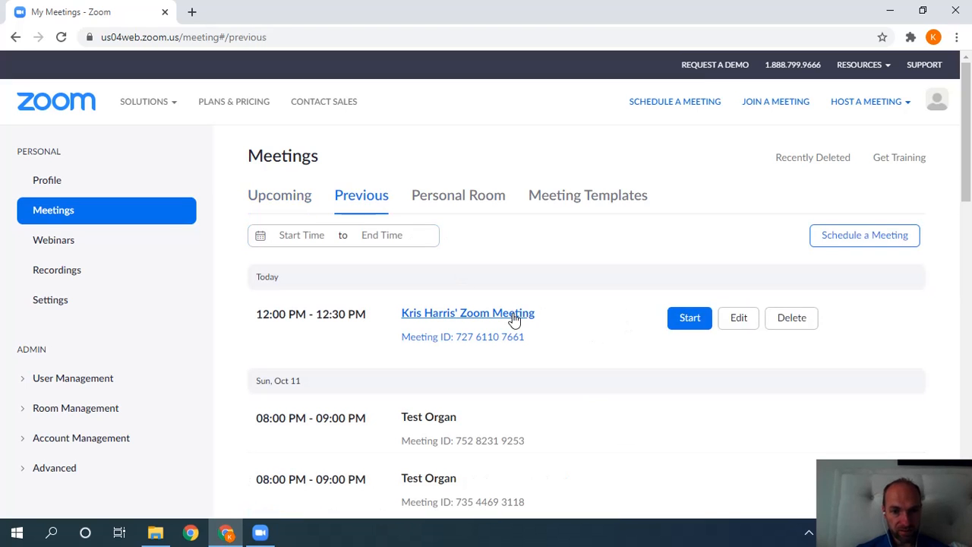
pyautogui.scroll(-3, 691, 180)
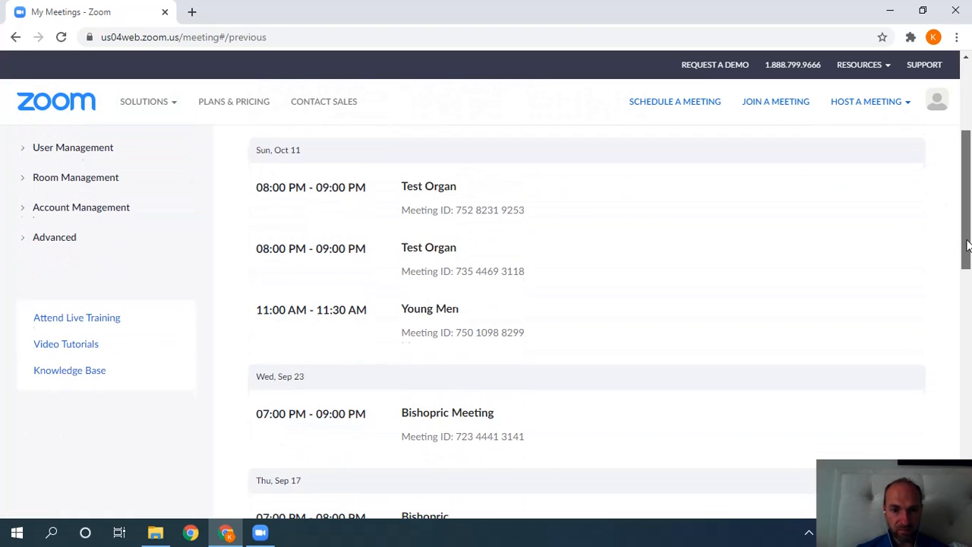
pyautogui.moveTo(961, 190); pyautogui.dragTo(959, 136)
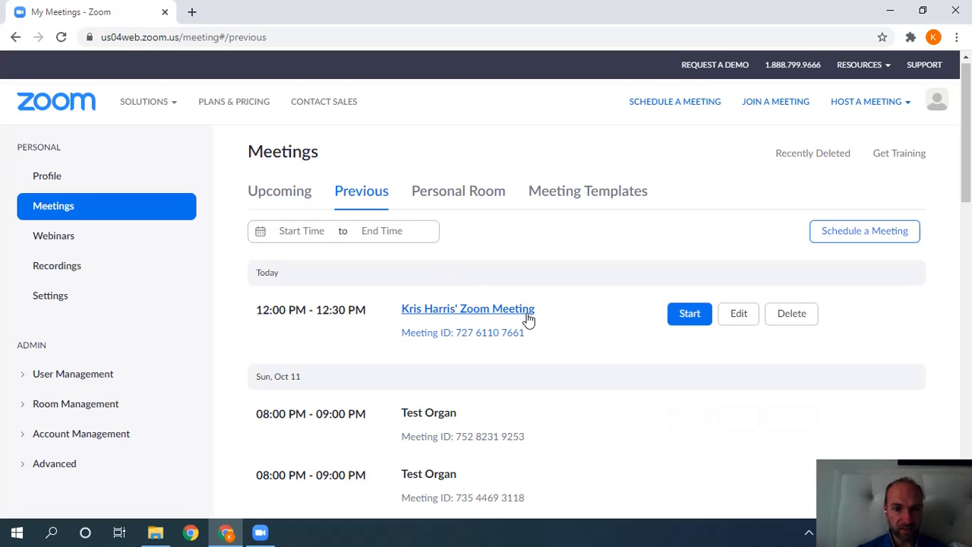
# Look over Personal Room and Meeting Templates, then go back to Previous via Upcoming.
pyautogui.click(482, 196)
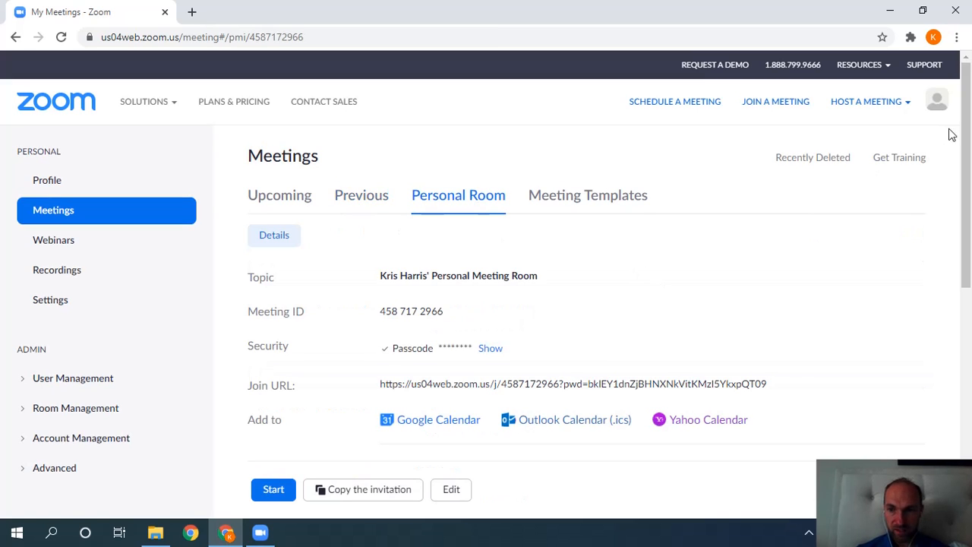
pyautogui.scroll(-1, 952, 134)
pyautogui.scroll(-1, 725, 121)
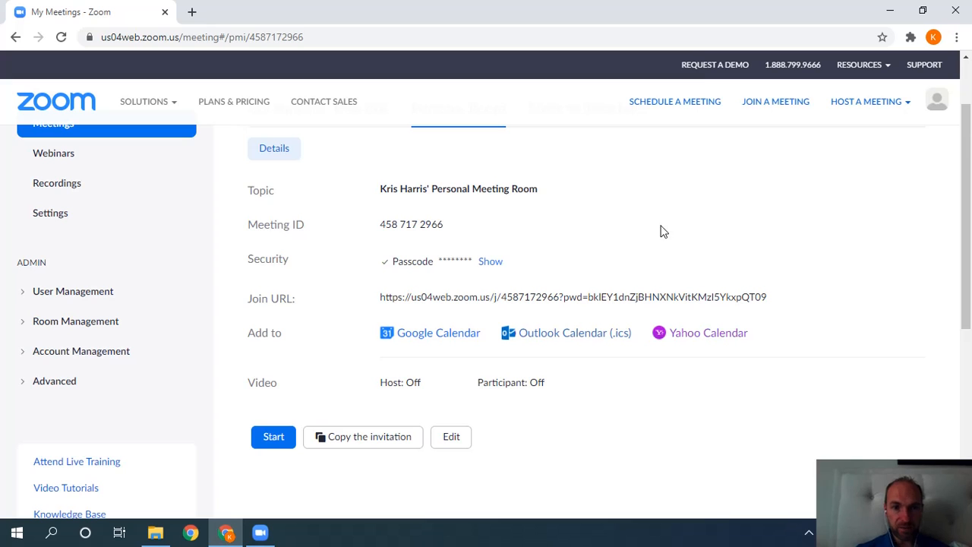
pyautogui.scroll(2, 423, 156)
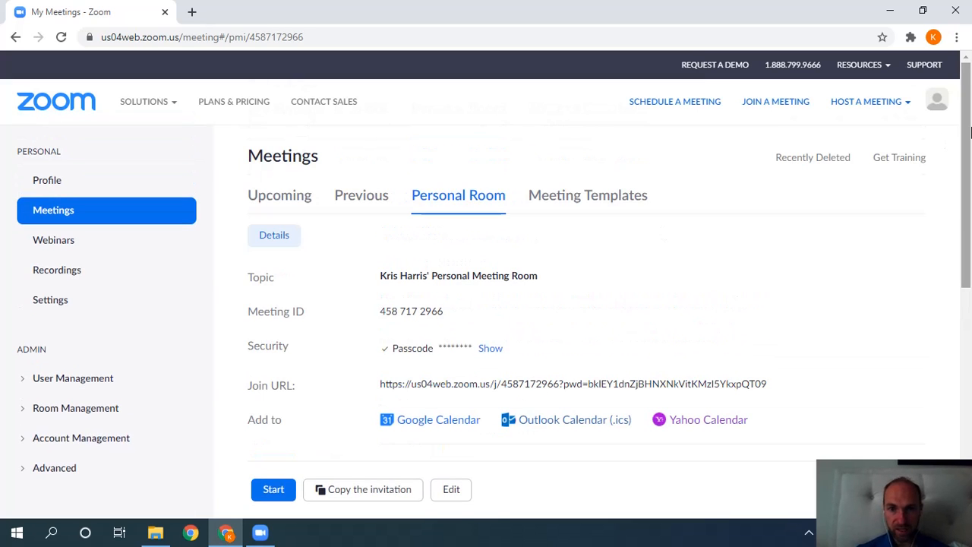
pyautogui.click(624, 199)
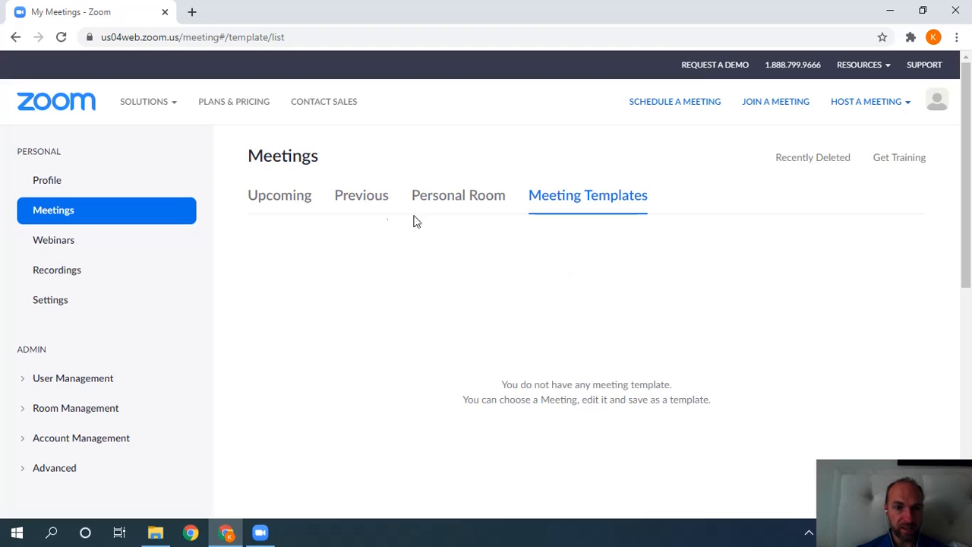
pyautogui.click(301, 202)
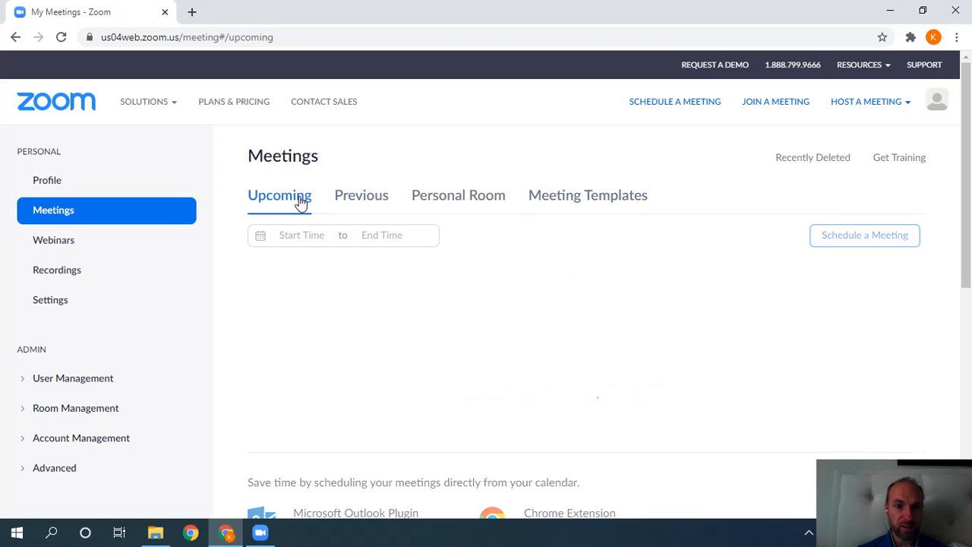
pyautogui.click(364, 196)
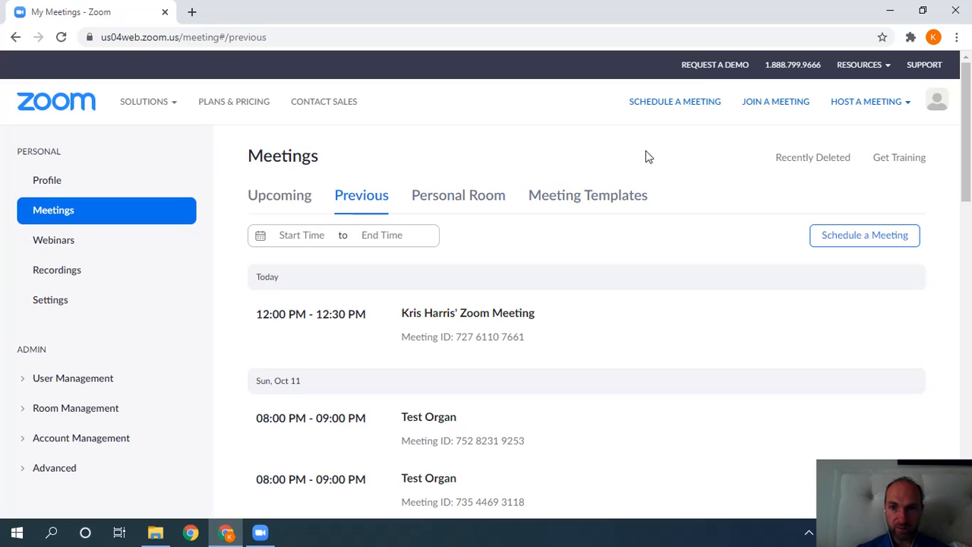
# Start scheduling a new meeting in the portal and clear the default topic.
pyautogui.click(678, 107)
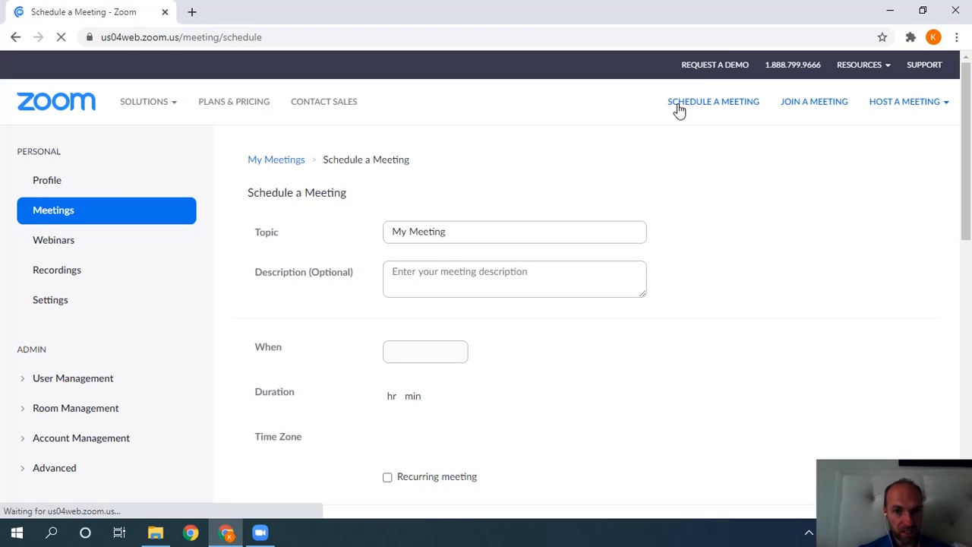
pyautogui.click(501, 229)
pyautogui.press('BackSpace')
pyautogui.press('BackSpace')
pyautogui.press('BackSpace')
pyautogui.press('BackSpace')
pyautogui.press('BackSpace')
pyautogui.press('BackSpace')
pyautogui.press('BackSpace')
pyautogui.press('BackSpace')
pyautogui.press('BackSpace')
pyautogui.press('BackSpace')
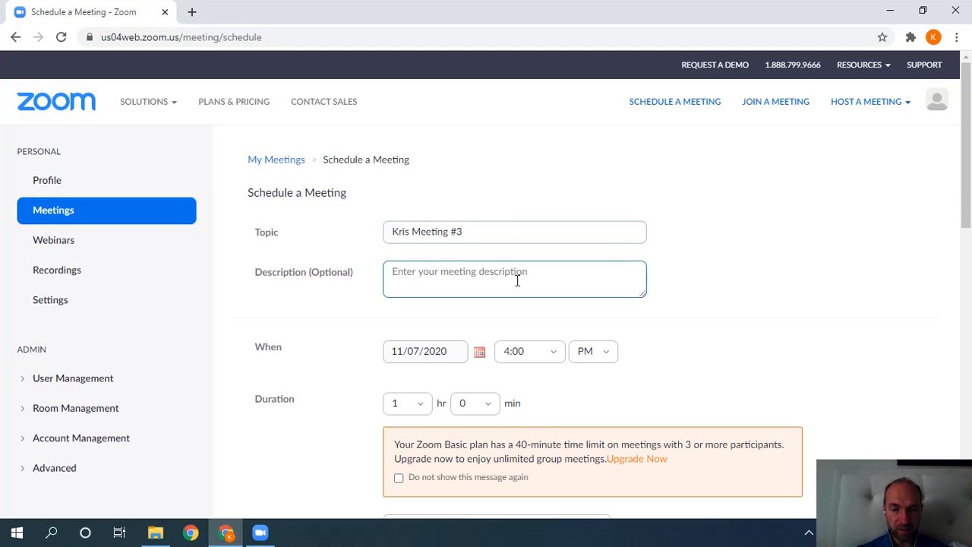
pyautogui.scroll(-1, 944, 215)
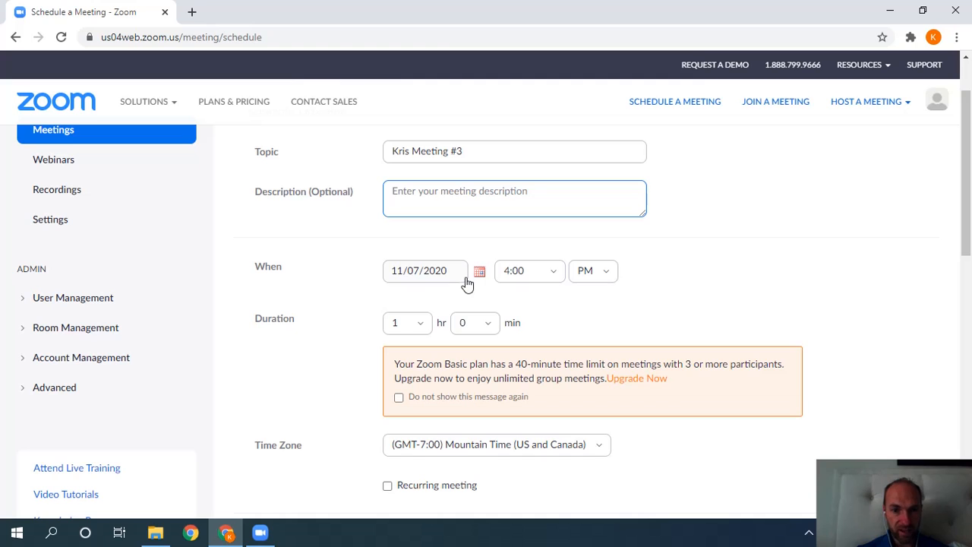
pyautogui.scroll(-1, 784, 243)
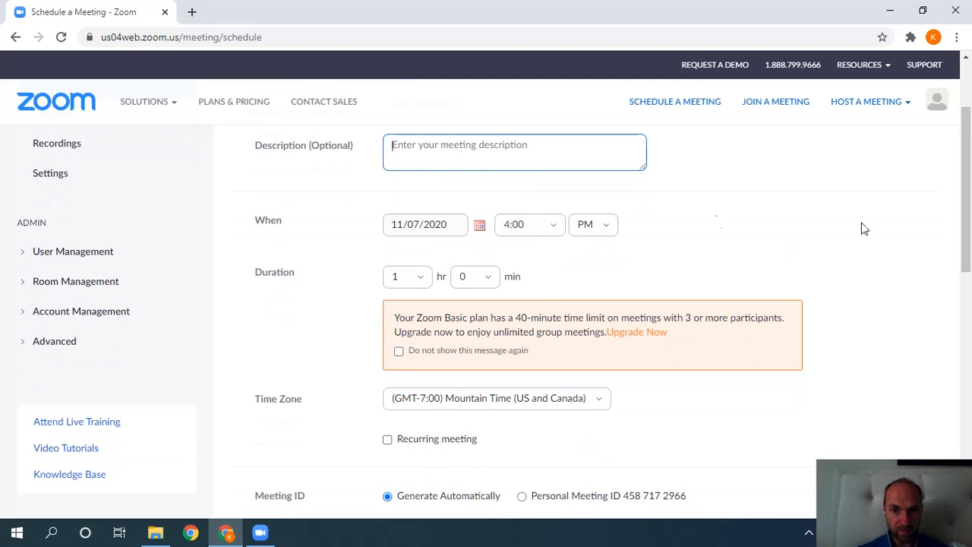
# Set the start time to 4:30 PM and the duration to 0 hr 30 min.
pyautogui.click(560, 225)
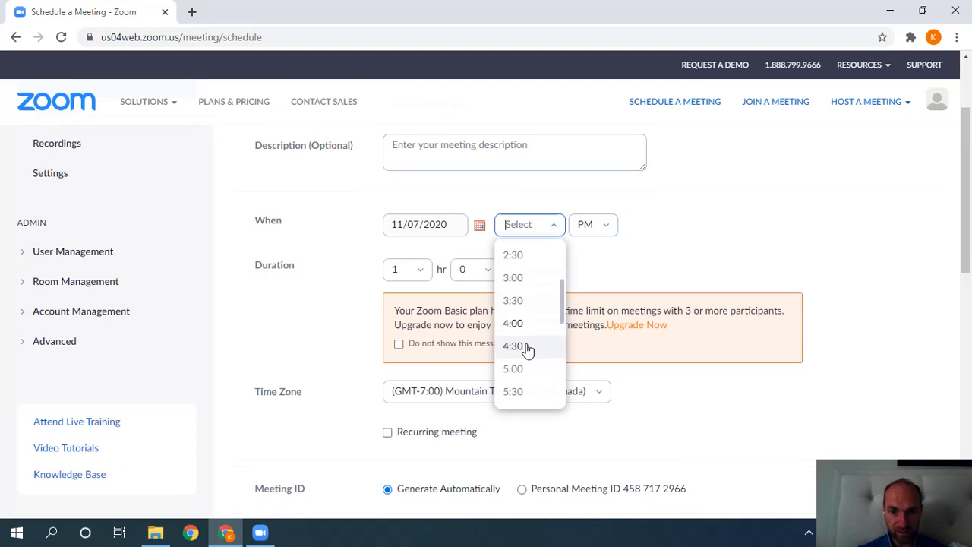
pyautogui.click(526, 349)
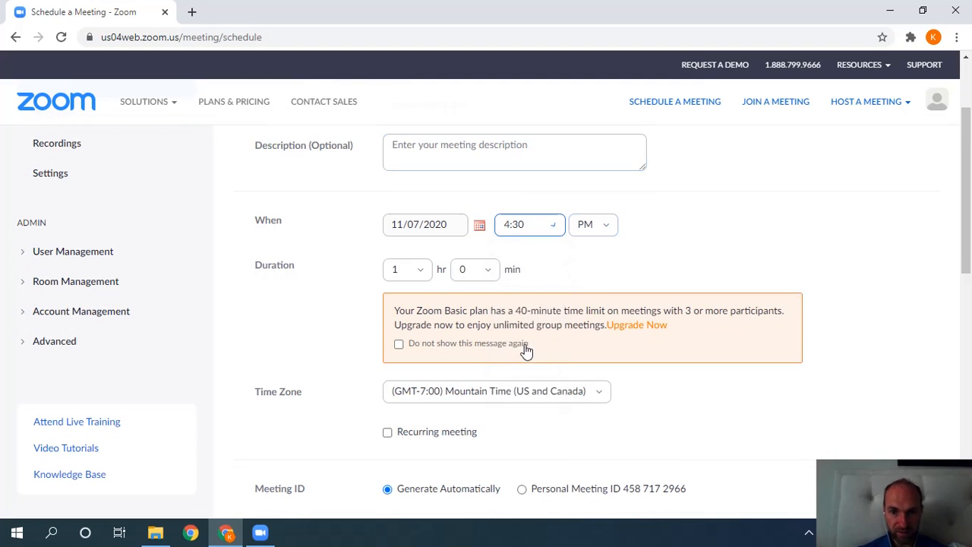
pyautogui.click(478, 269)
pyautogui.click(469, 342)
pyautogui.click(423, 269)
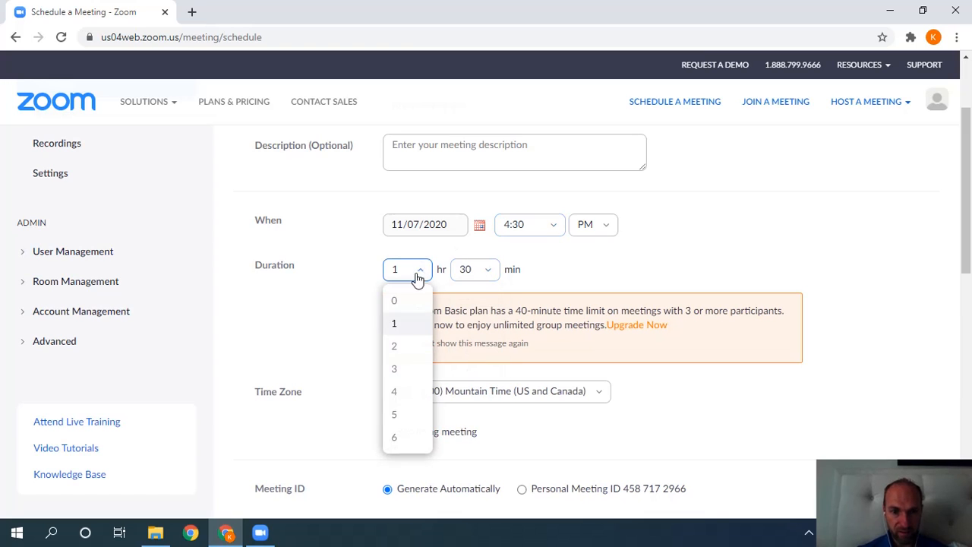
pyautogui.click(403, 303)
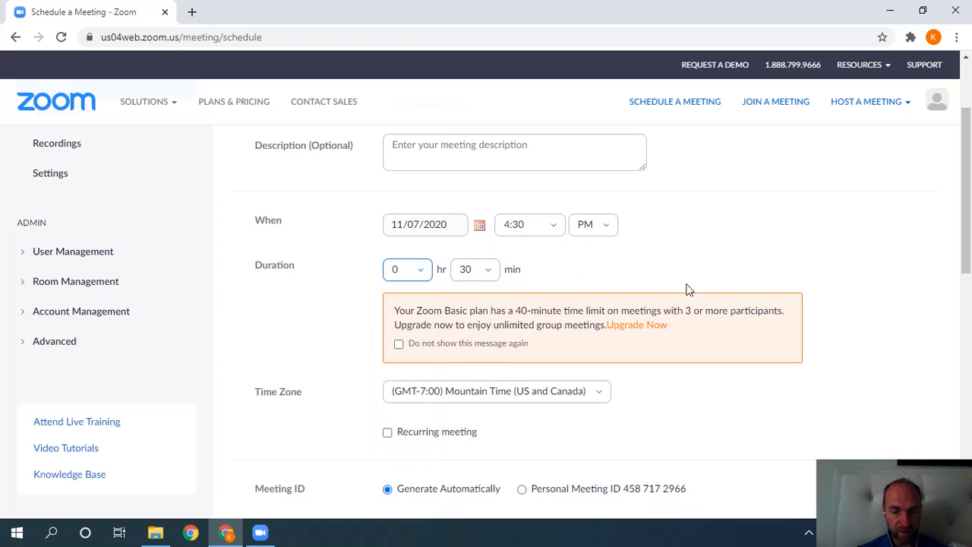
pyautogui.moveTo(967, 228); pyautogui.dragTo(967, 260)
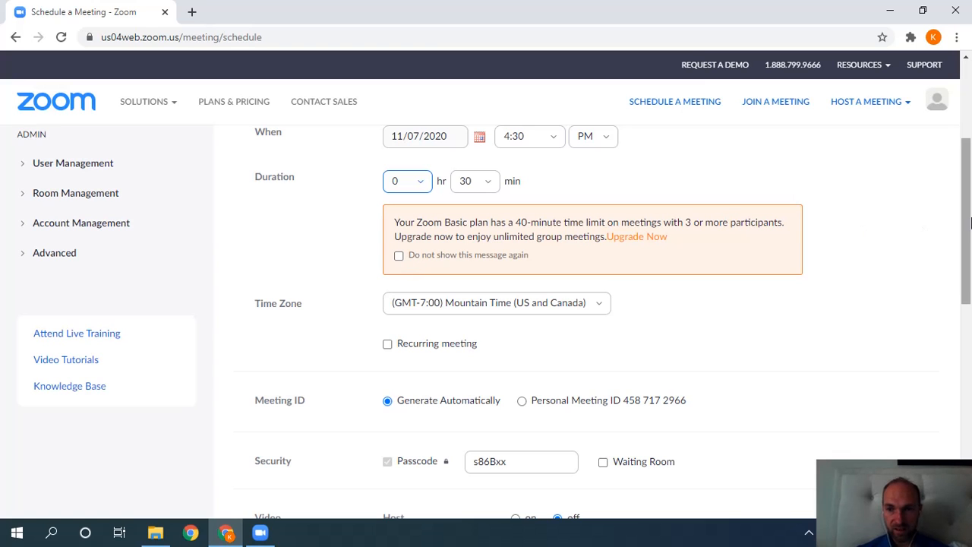
pyautogui.scroll(-1, 721, 251)
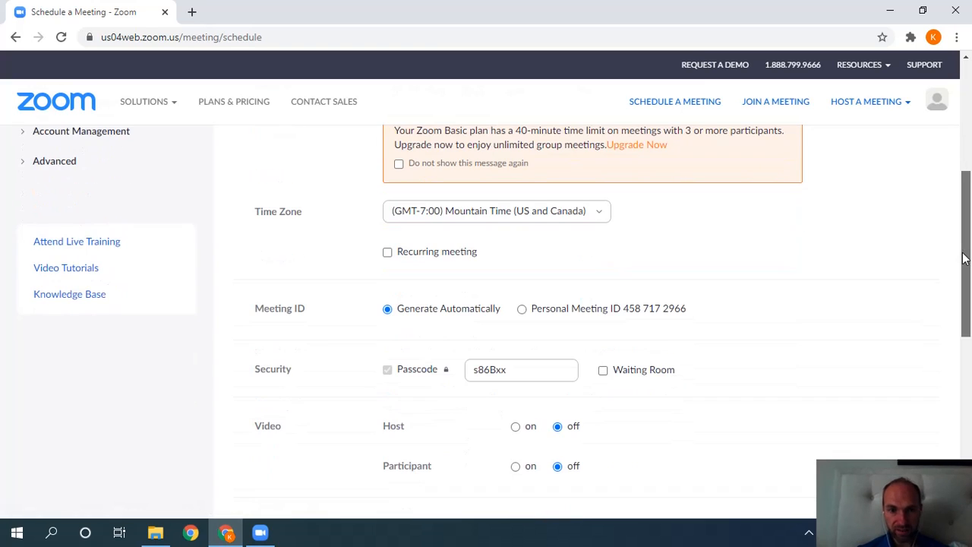
# Make the meeting recur weekly, ending after 4 occurrences.
pyautogui.click(388, 253)
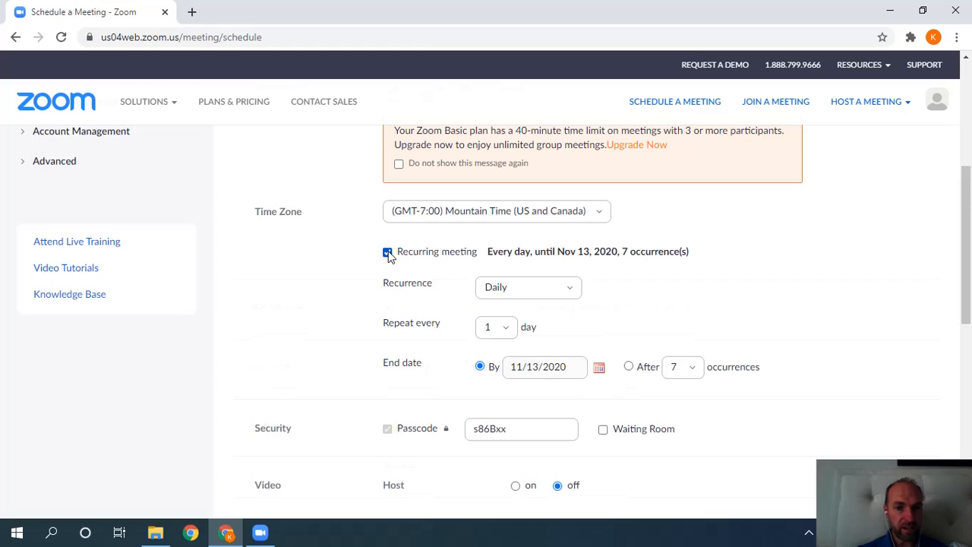
pyautogui.click(569, 287)
pyautogui.click(527, 346)
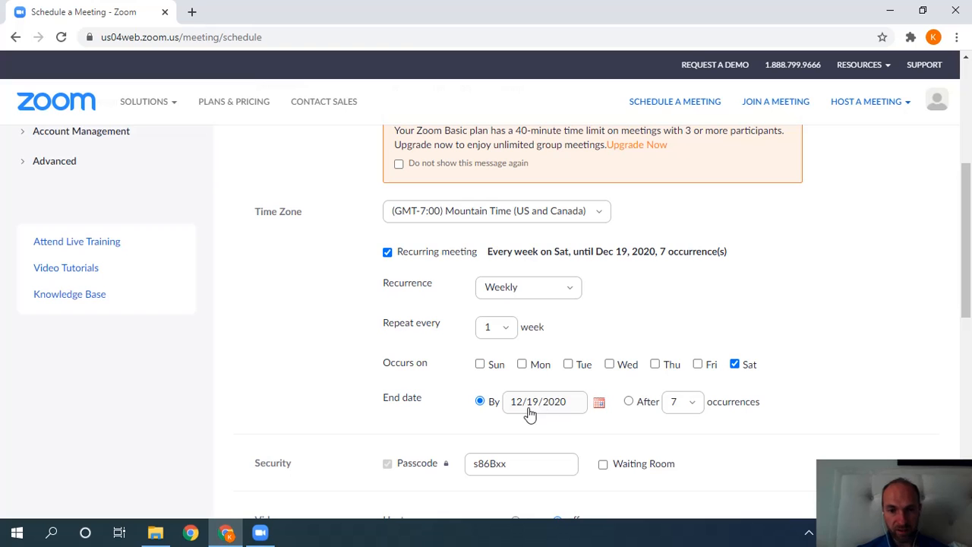
pyautogui.scroll(-1, 968, 317)
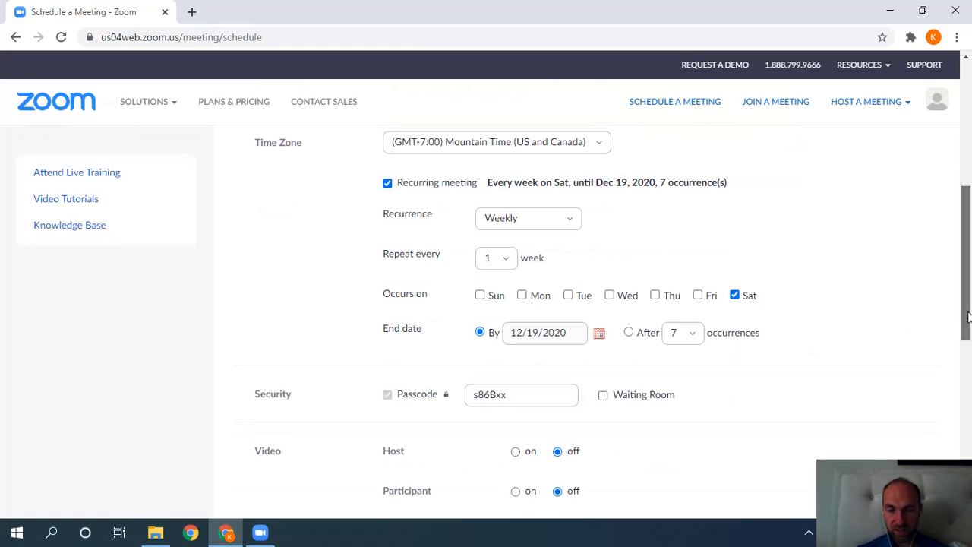
pyautogui.scroll(-1, 967, 317)
pyautogui.click(628, 302)
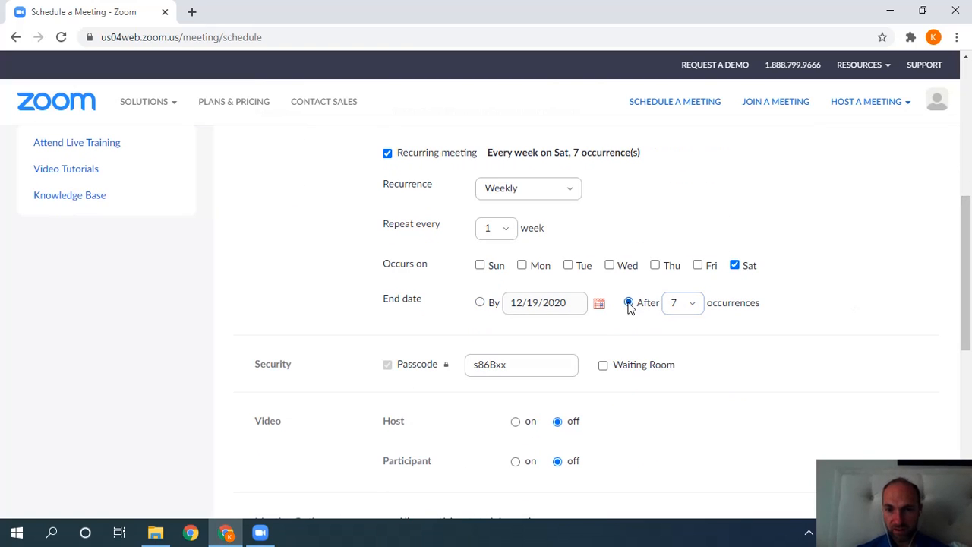
pyautogui.click(689, 308)
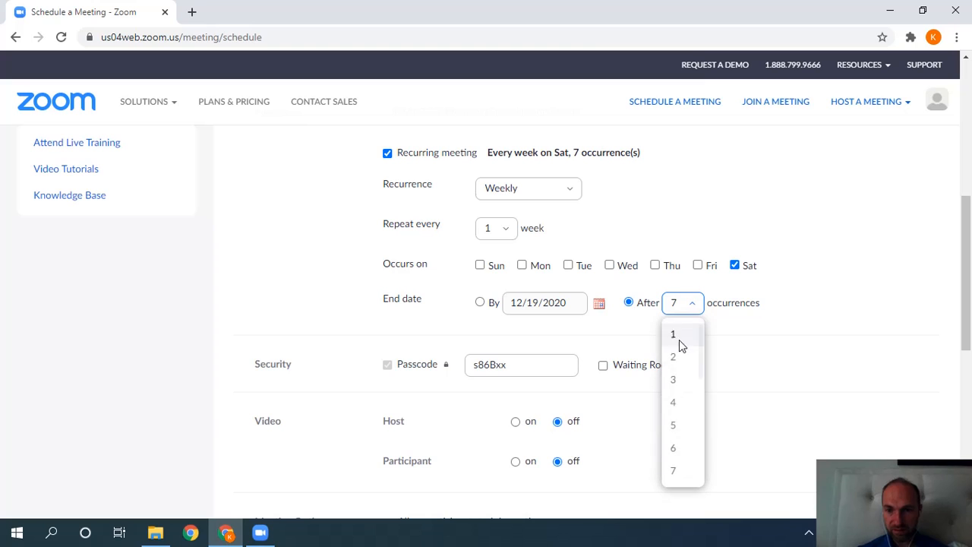
pyautogui.click(674, 402)
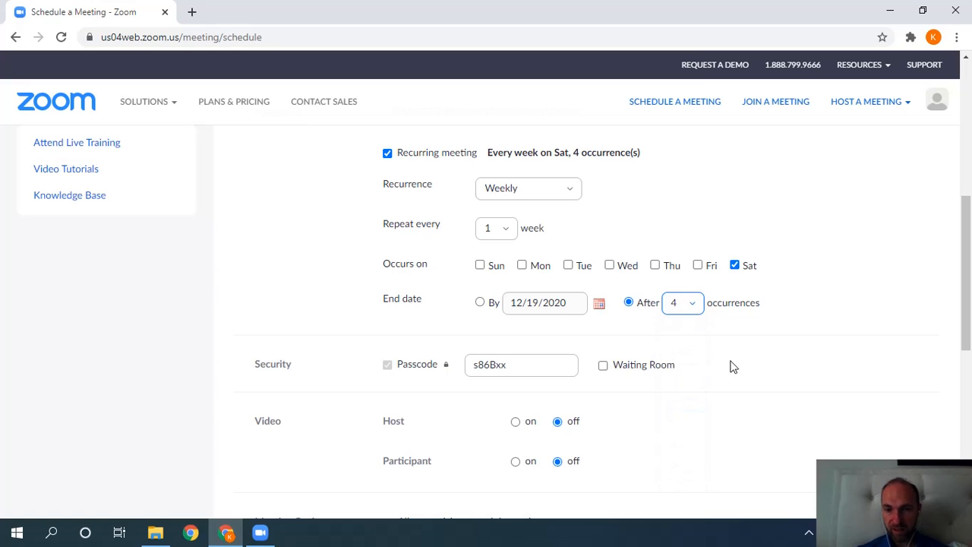
# Turn participant video on and enable Allow join anytime and Mute upon entry.
pyautogui.moveTo(967, 287); pyautogui.dragTo(965, 328)
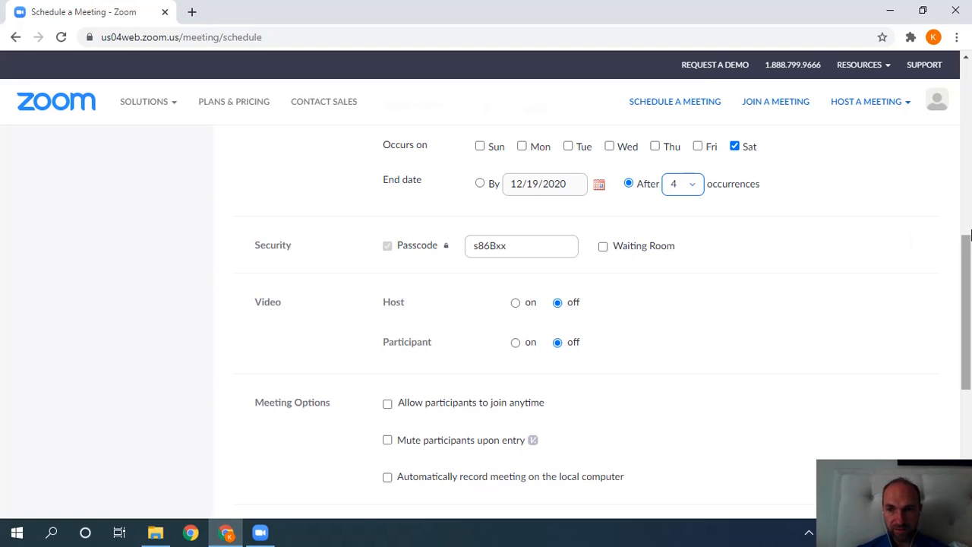
pyautogui.moveTo(969, 257); pyautogui.dragTo(967, 286)
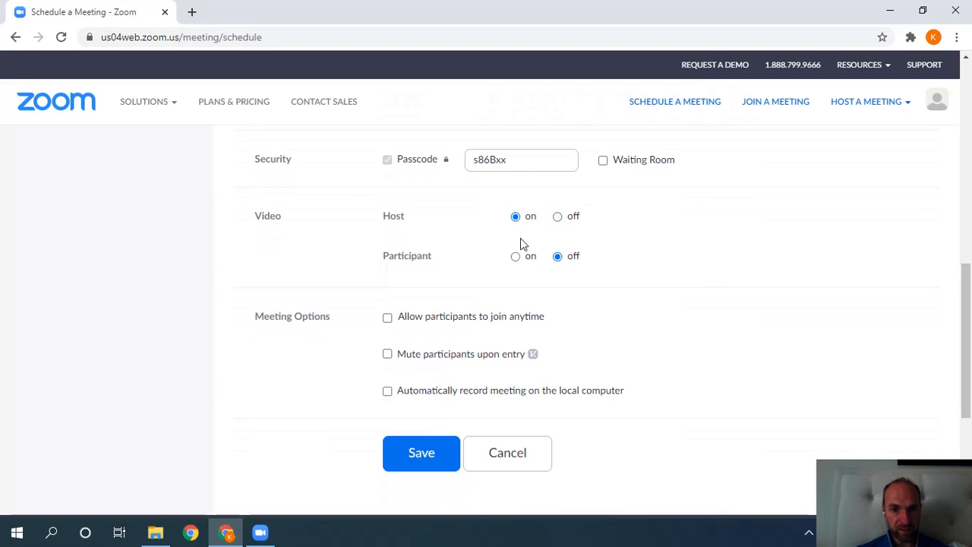
pyautogui.click(513, 260)
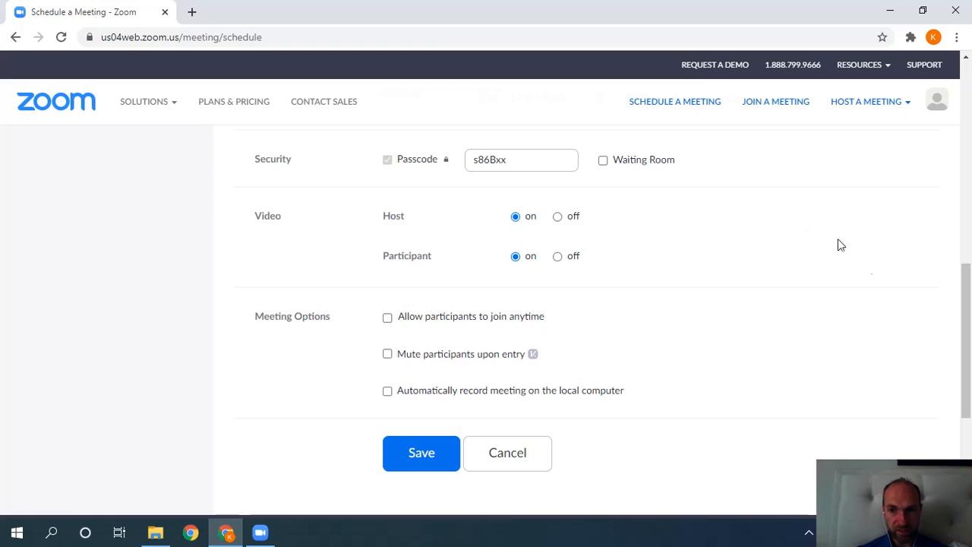
pyautogui.moveTo(963, 290); pyautogui.dragTo(962, 322)
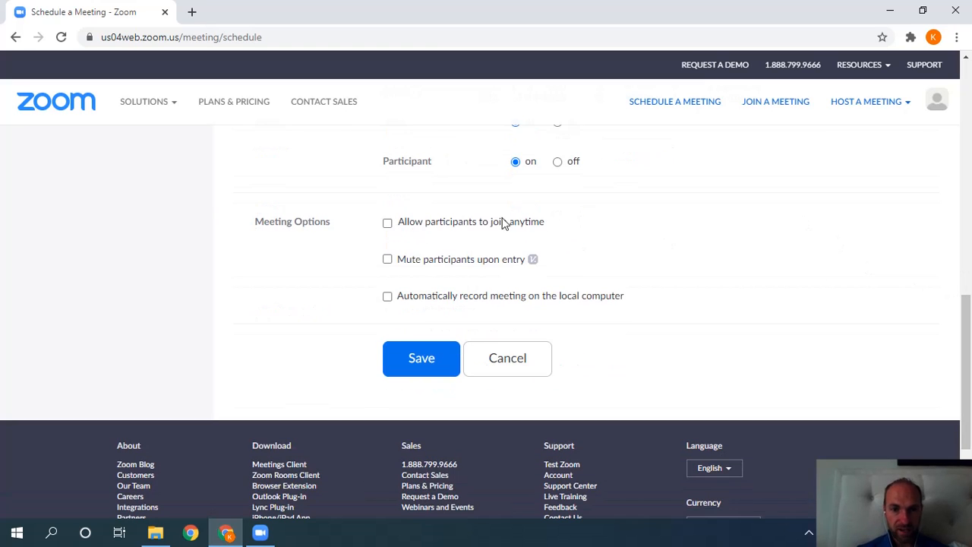
pyautogui.click(387, 222)
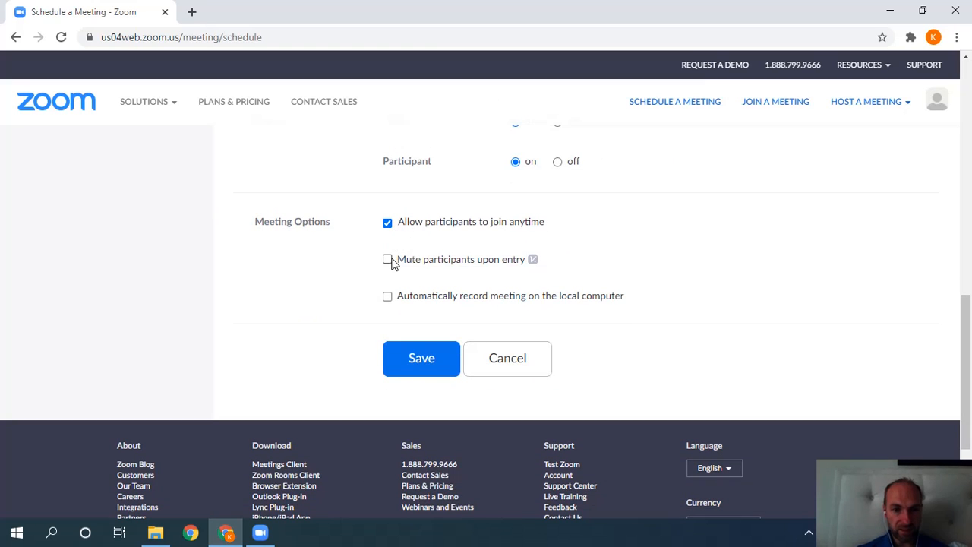
pyautogui.click(388, 260)
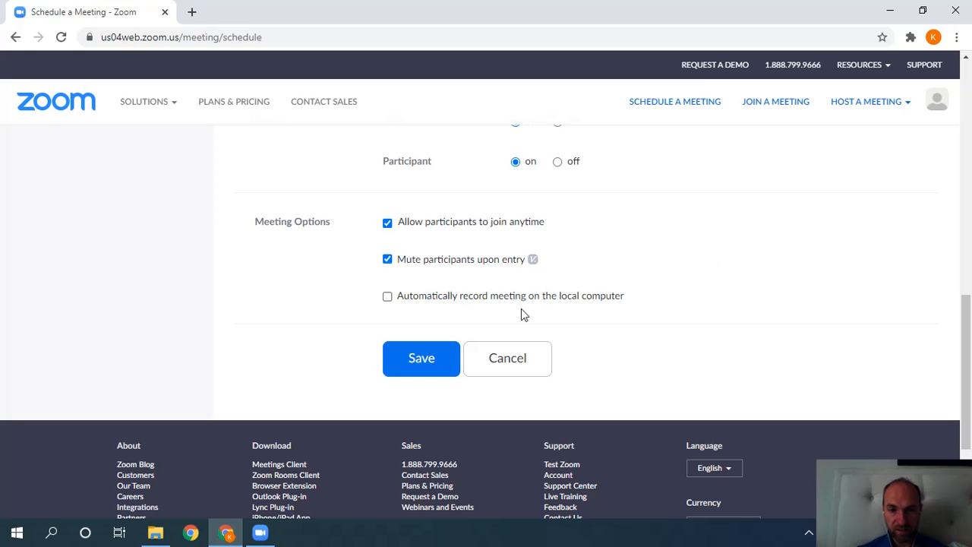
# Save the recurring meeting and copy its full meeting invitation to the clipboard.
pyautogui.click(420, 358)
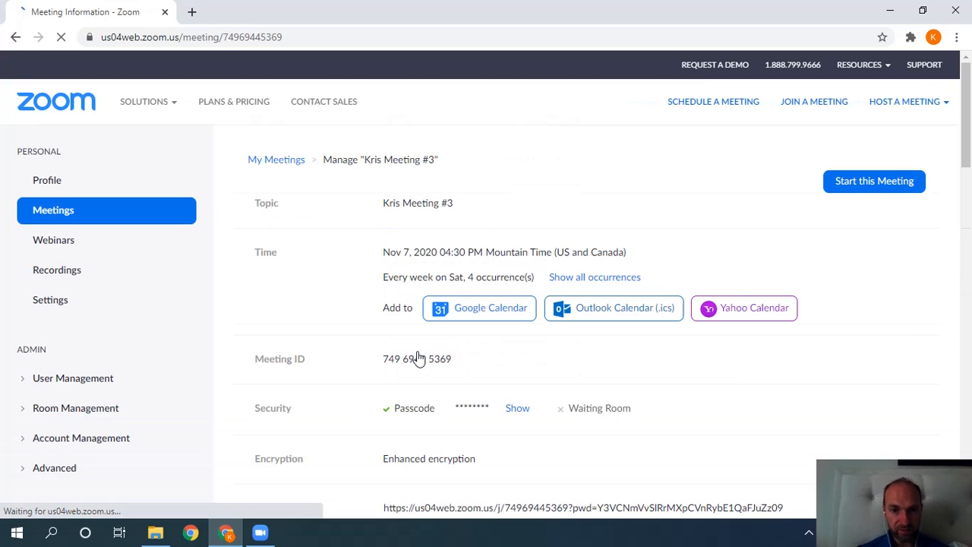
pyautogui.scroll(-1, 967, 259)
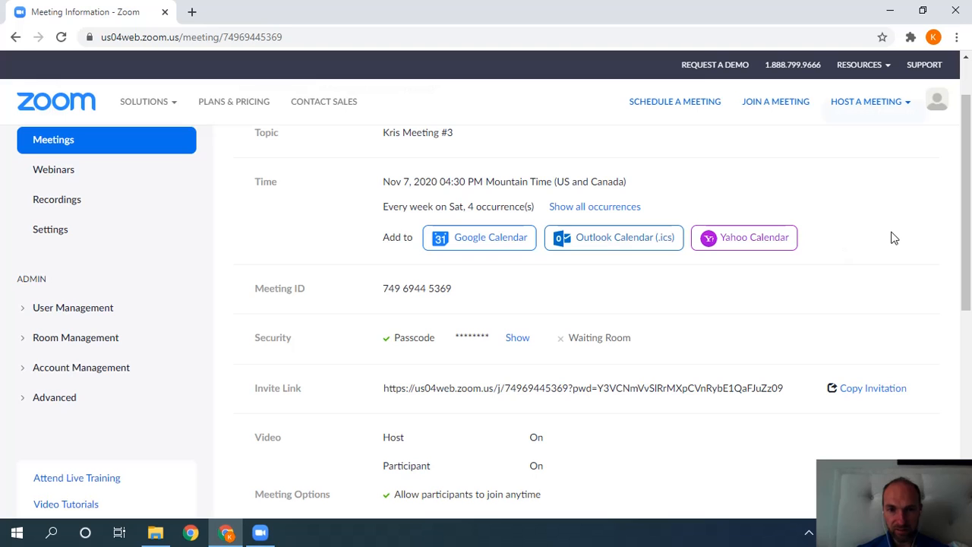
pyautogui.moveTo(963, 214)
pyautogui.mouseDown()
pyautogui.moveTo(952, 346)
pyautogui.moveTo(959, 304)
pyautogui.moveTo(948, 220)
pyautogui.mouseUp()
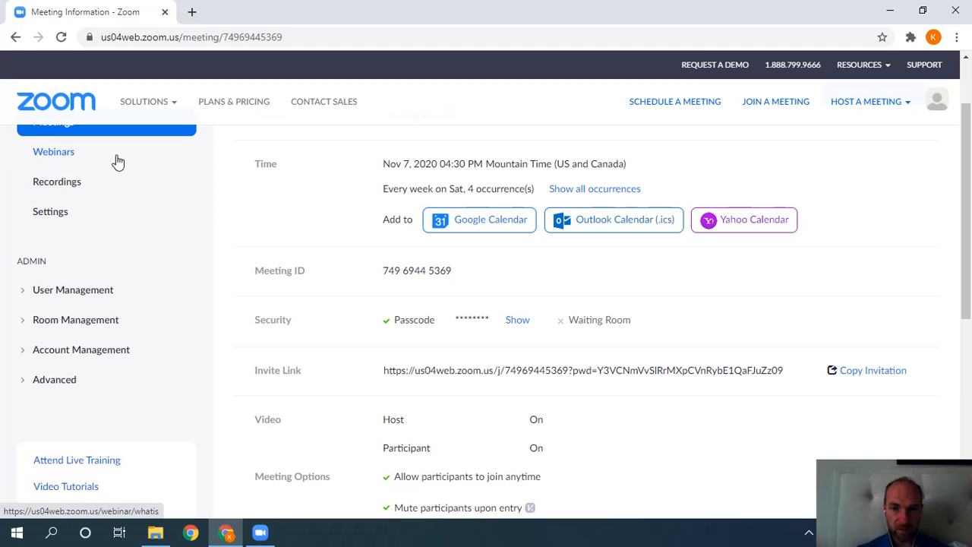
pyautogui.moveTo(968, 257); pyautogui.dragTo(961, 298)
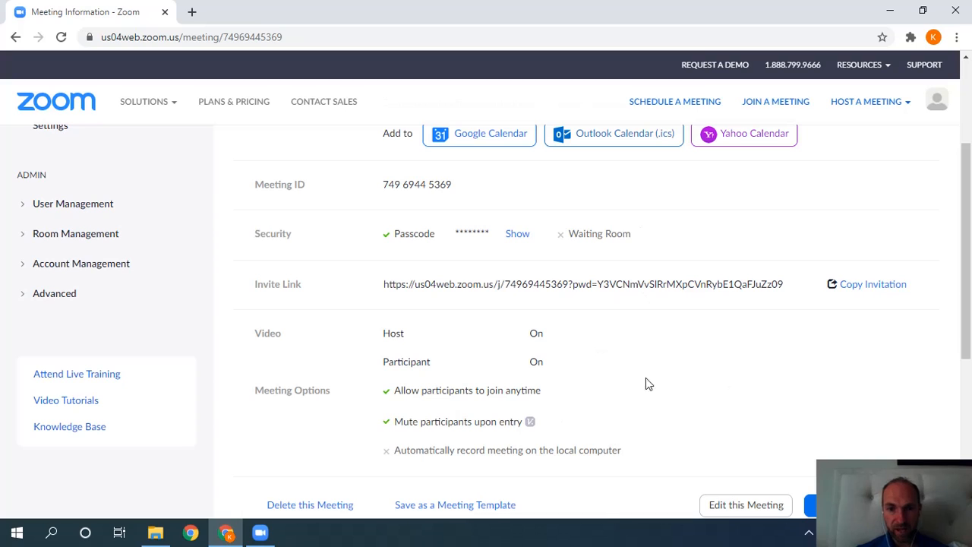
pyautogui.click(875, 286)
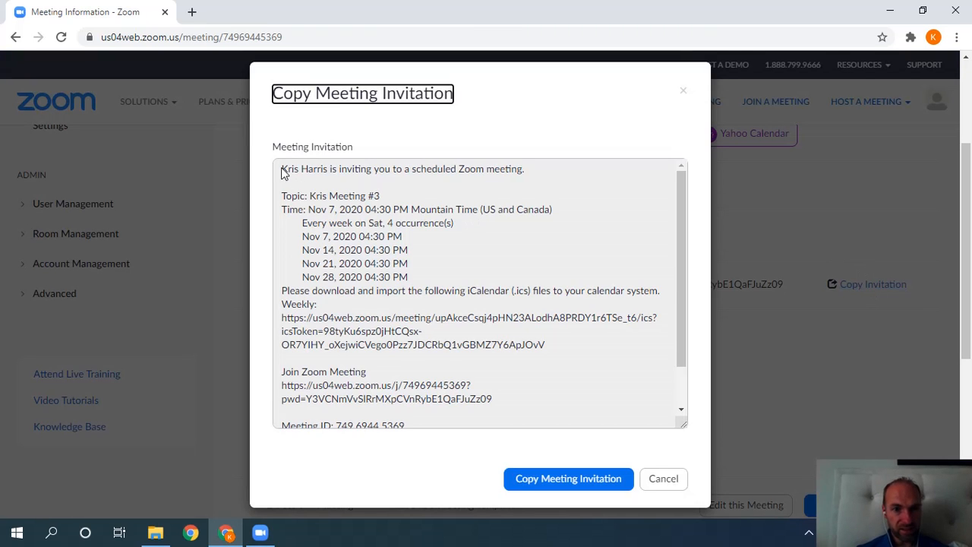
pyautogui.click(534, 484)
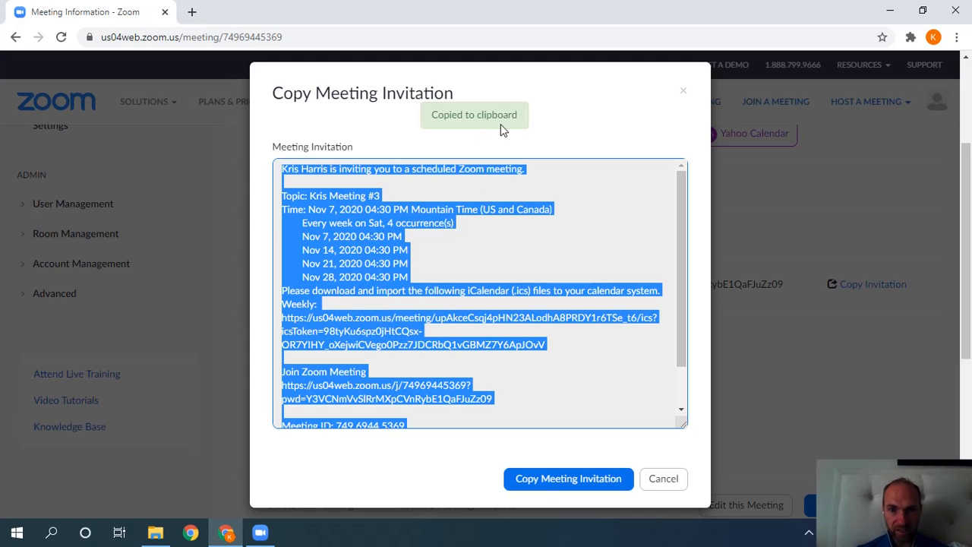
pyautogui.click(654, 480)
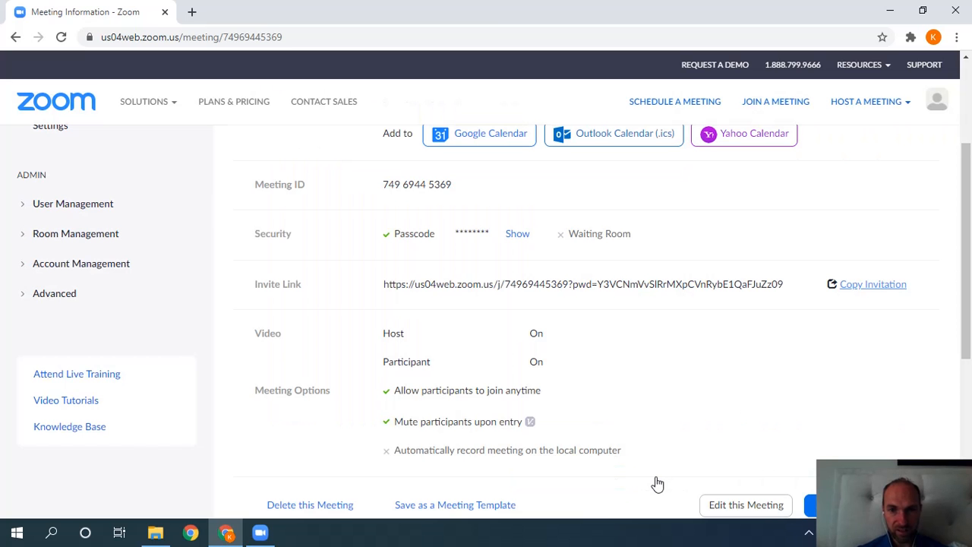
# Go back to Meetings and scroll Upcoming to the four 4:30–5:00 PM Saturday occurrences.
pyautogui.scroll(3, 952, 226)
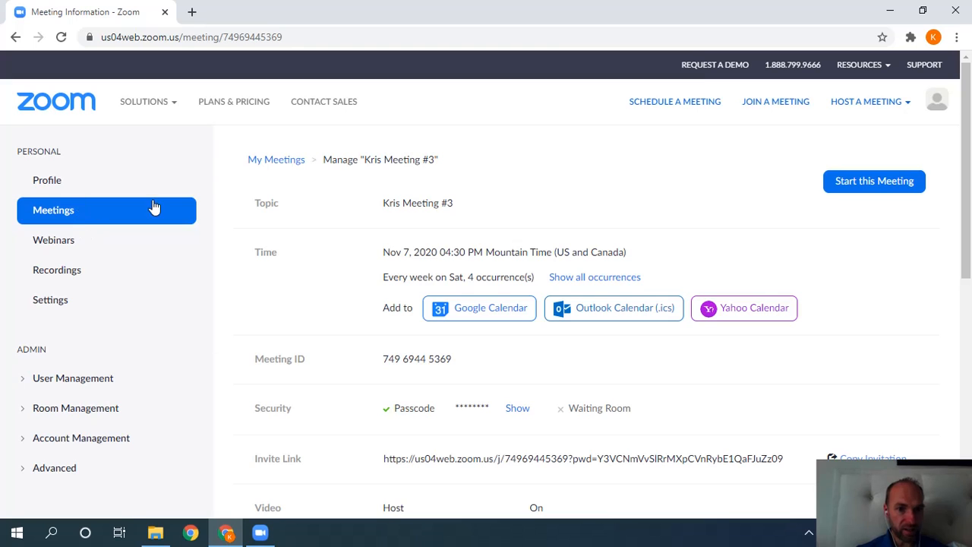
pyautogui.click(72, 222)
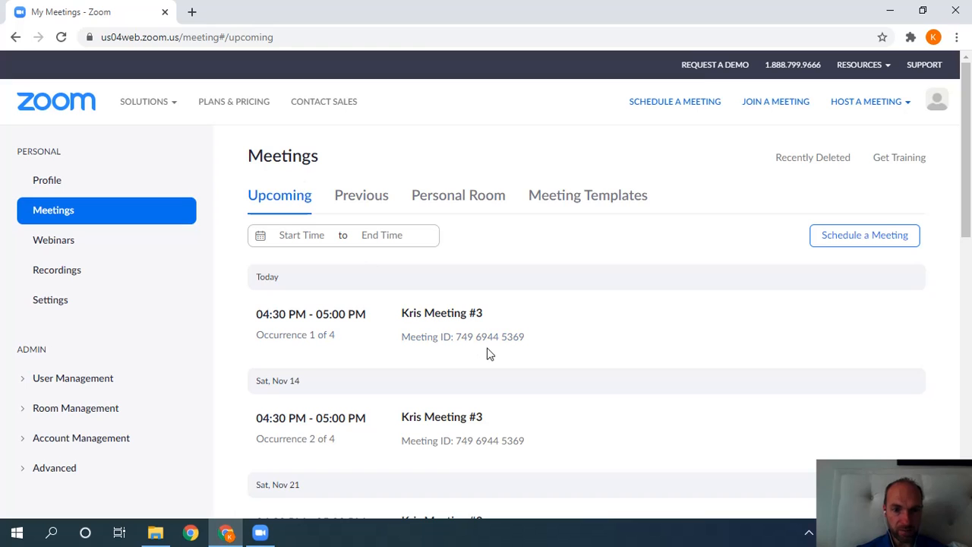
pyautogui.scroll(-2, 489, 349)
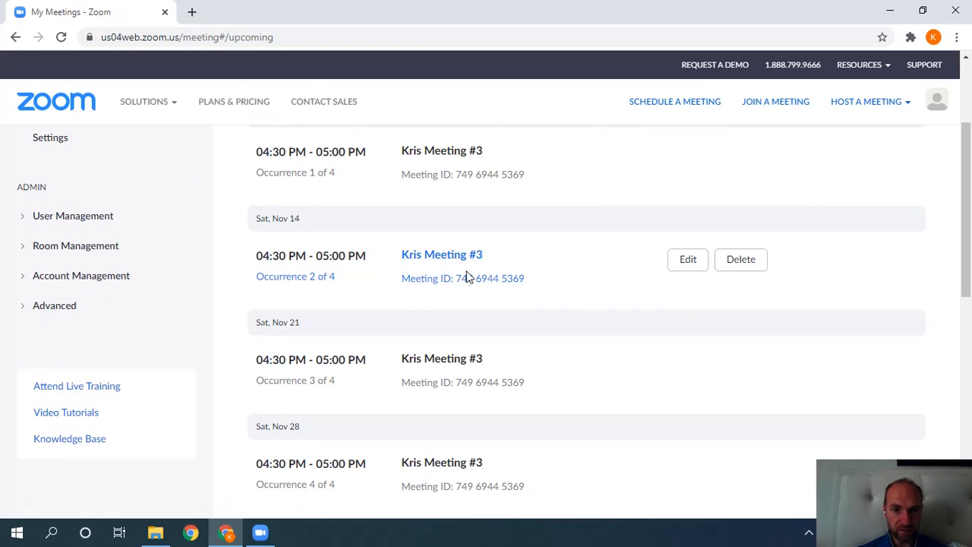
pyautogui.moveTo(477, 286)
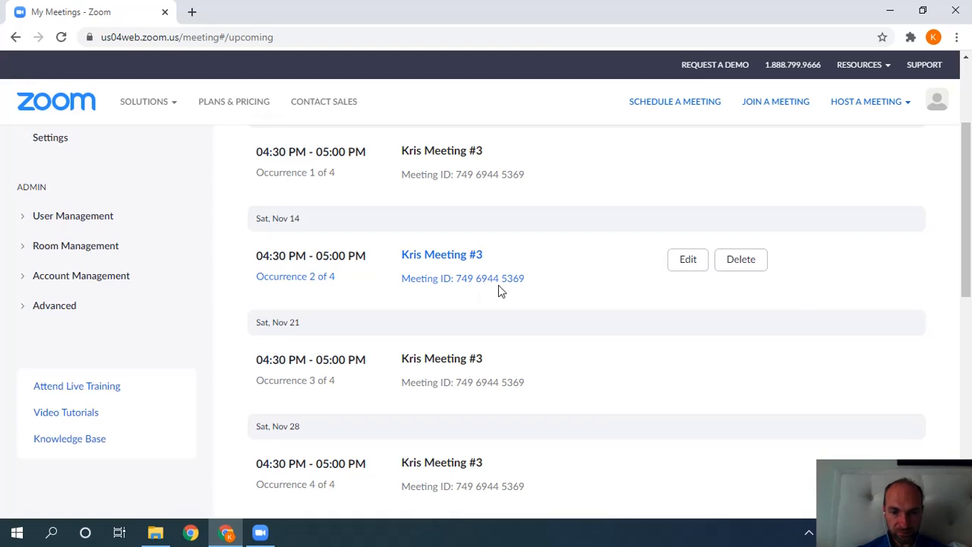
pyautogui.scroll(-1, 532, 230)
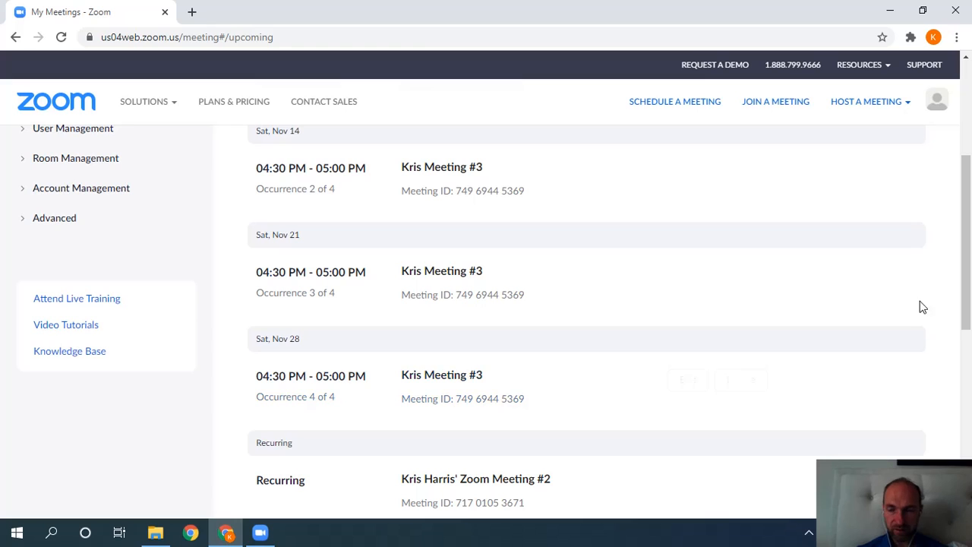
pyautogui.moveTo(965, 298); pyautogui.dragTo(965, 280)
pyautogui.moveTo(601, 248)
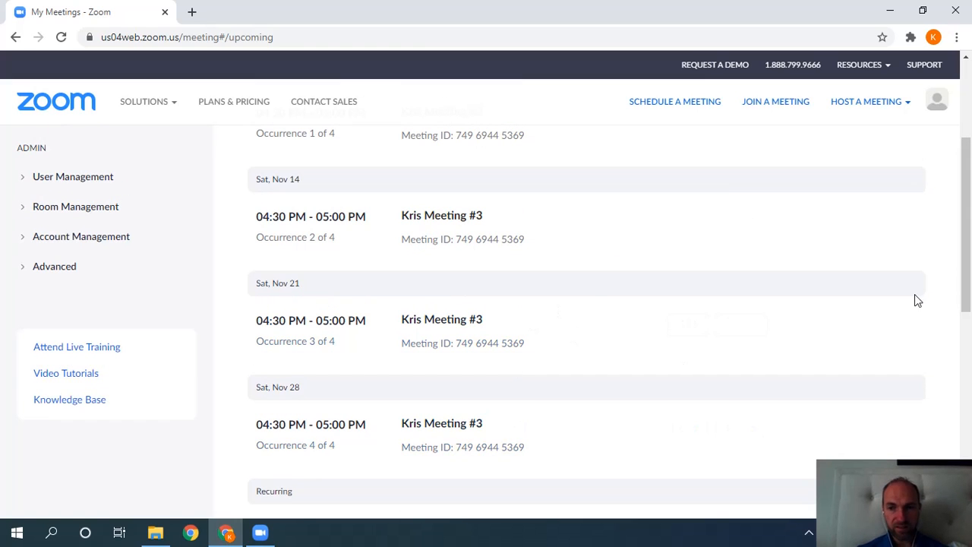
pyautogui.moveTo(964, 280); pyautogui.dragTo(962, 328)
pyautogui.moveTo(656, 422)
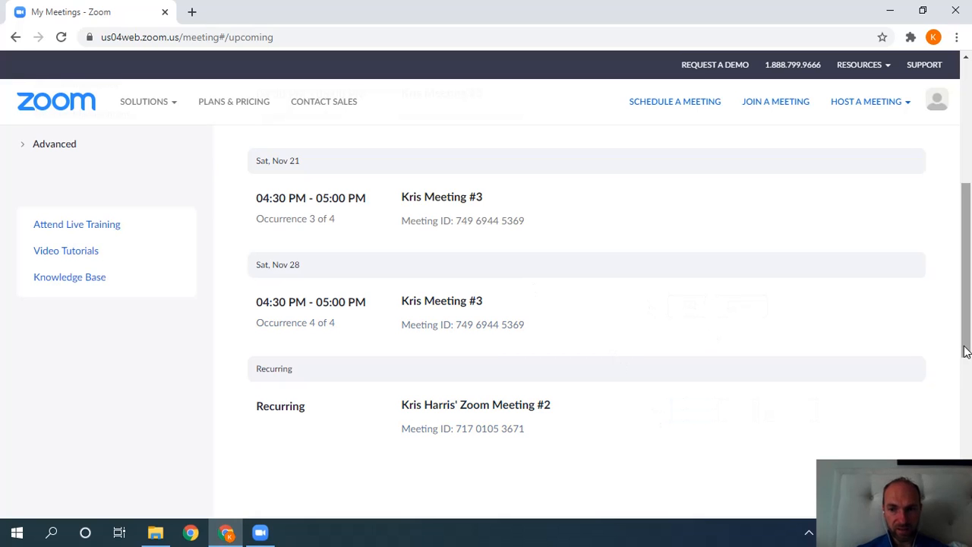
pyautogui.moveTo(966, 355); pyautogui.dragTo(957, 272)
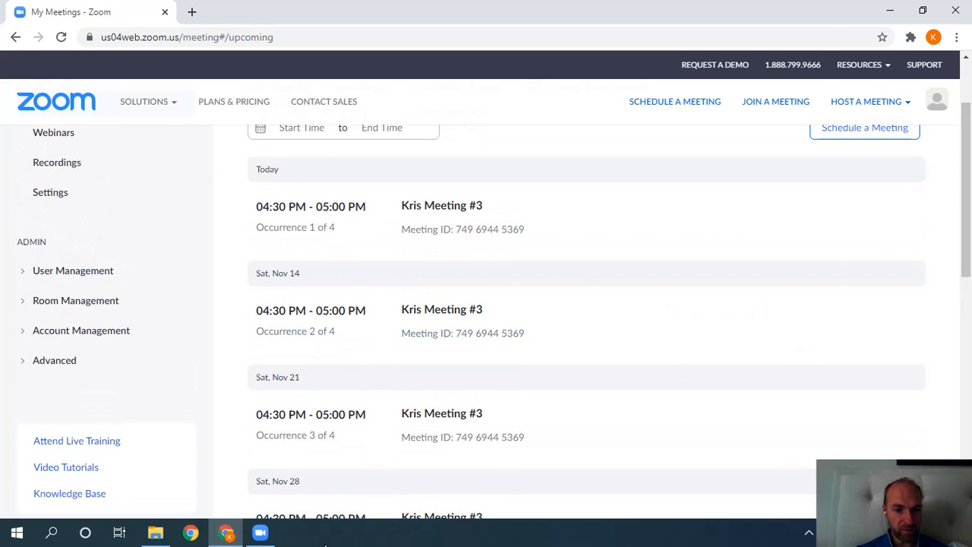
pyautogui.click(261, 533)
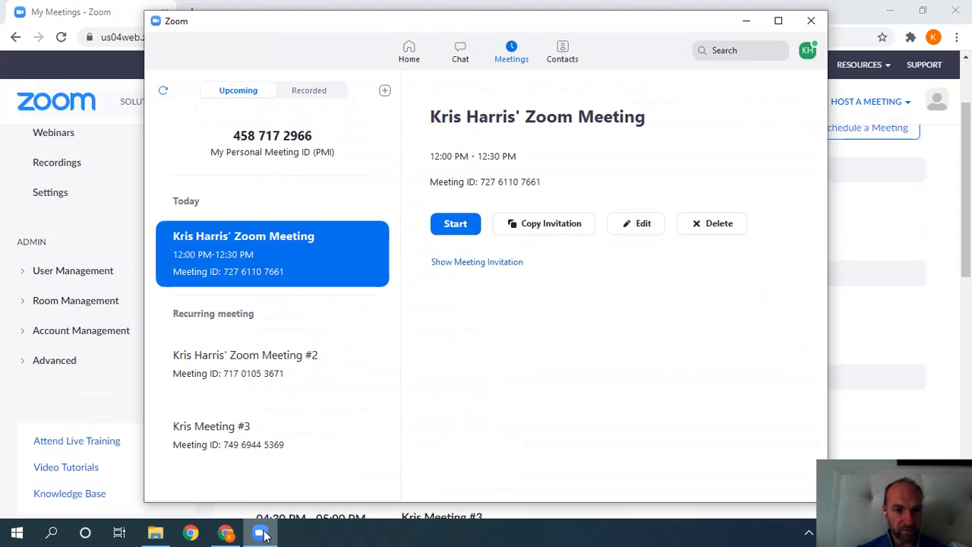
pyautogui.click(260, 427)
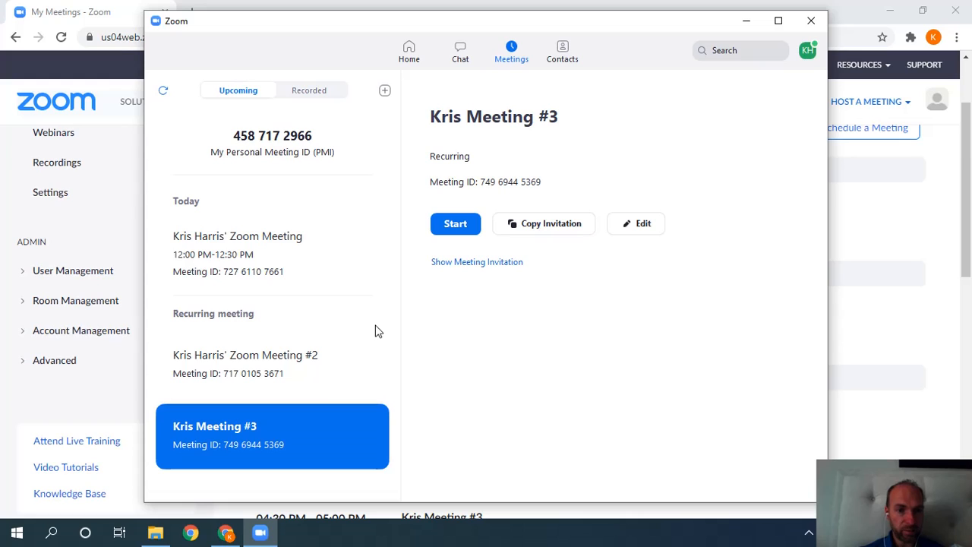
pyautogui.click(281, 260)
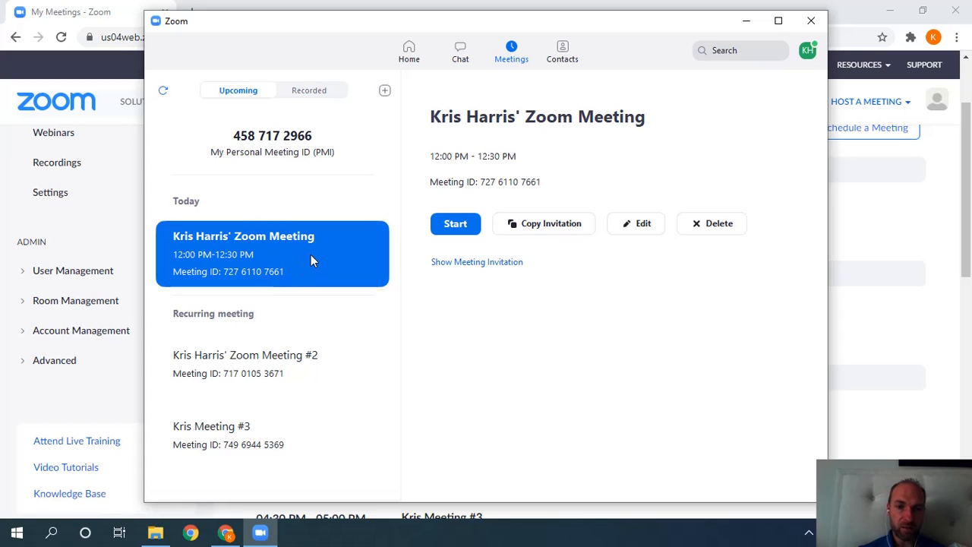
# Hide the desktop app, review the portal's Previous meetings, then restore the Zoom desktop app.
pyautogui.click(746, 20)
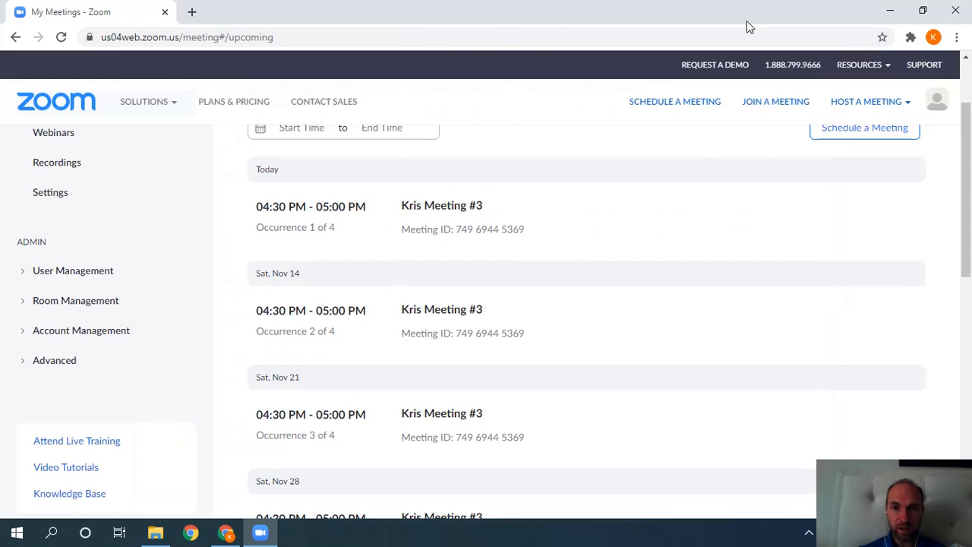
pyautogui.scroll(2, 536, 291)
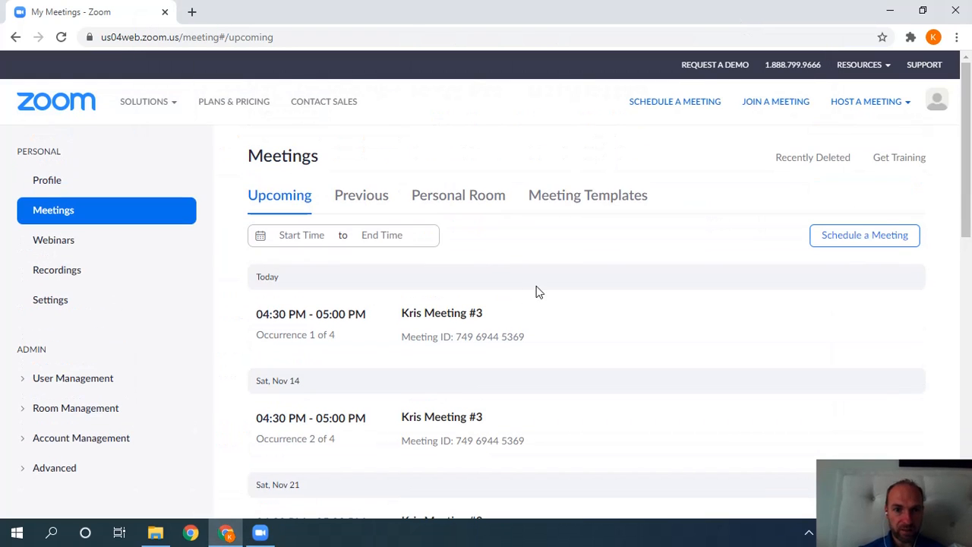
pyautogui.click(370, 196)
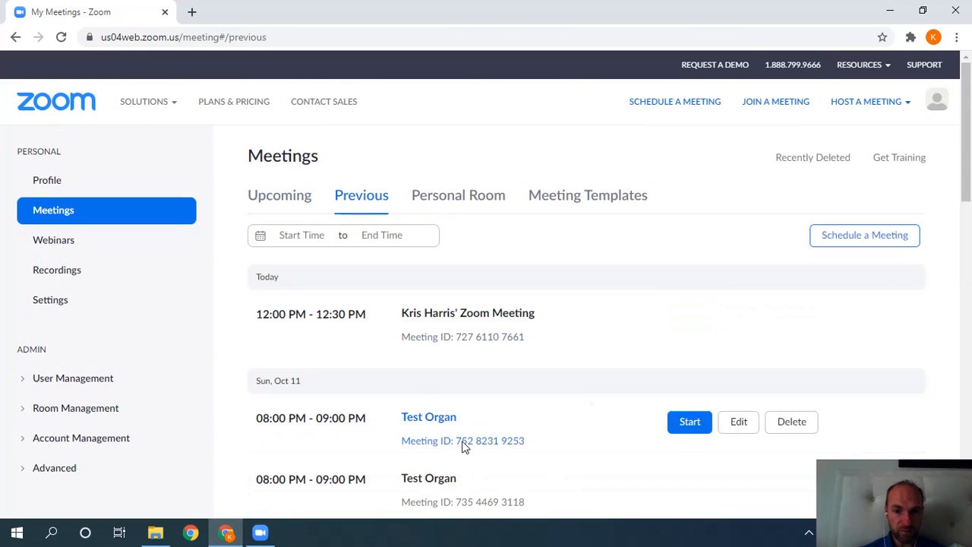
pyautogui.moveTo(968, 175); pyautogui.dragTo(970, 154)
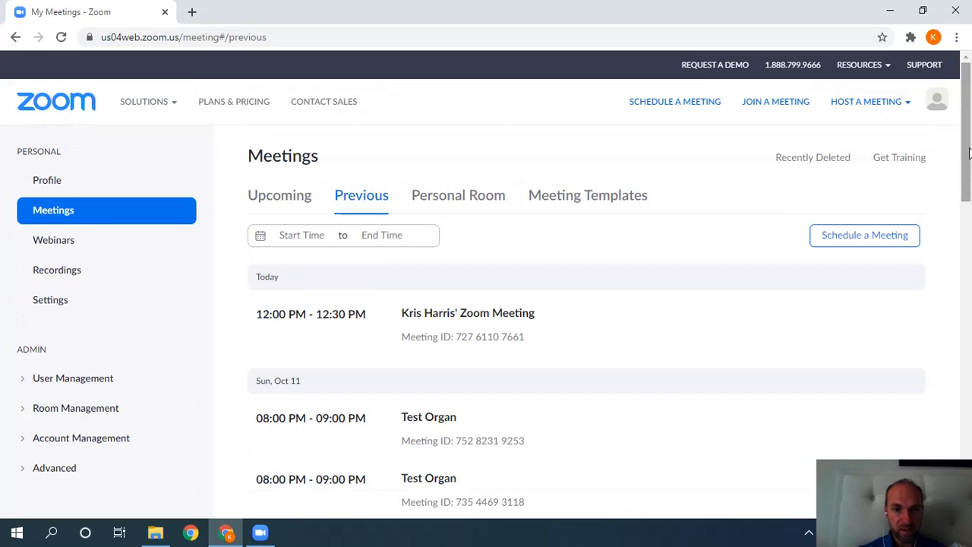
pyautogui.click(290, 199)
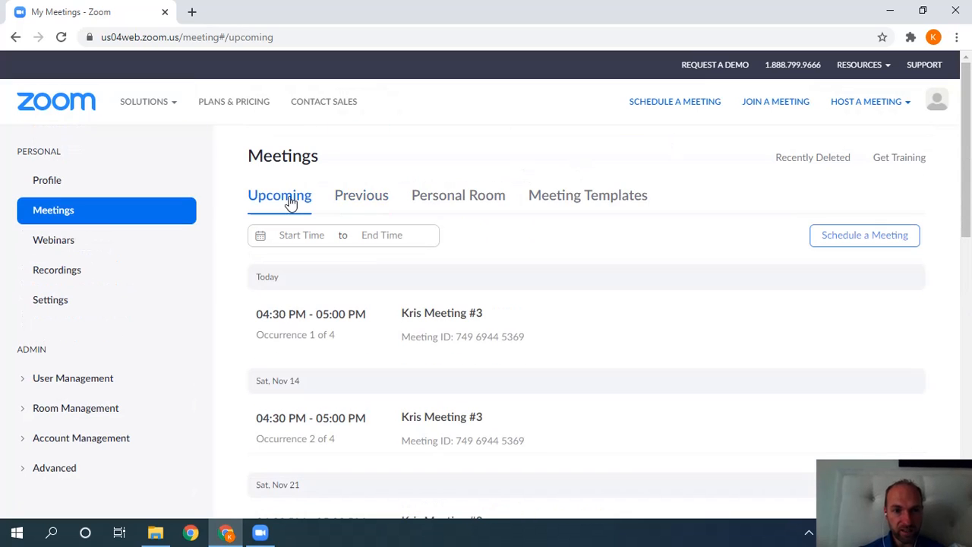
pyautogui.click(360, 199)
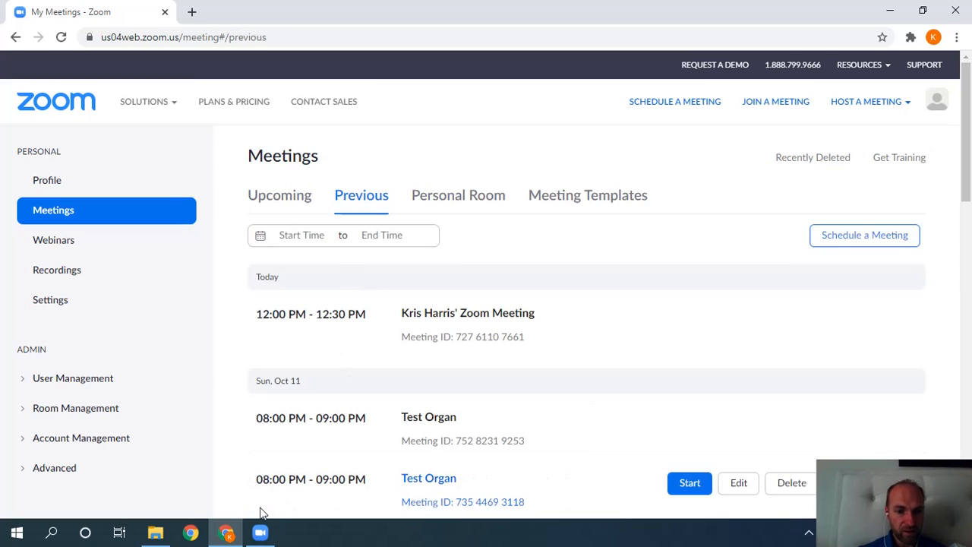
pyautogui.click(261, 531)
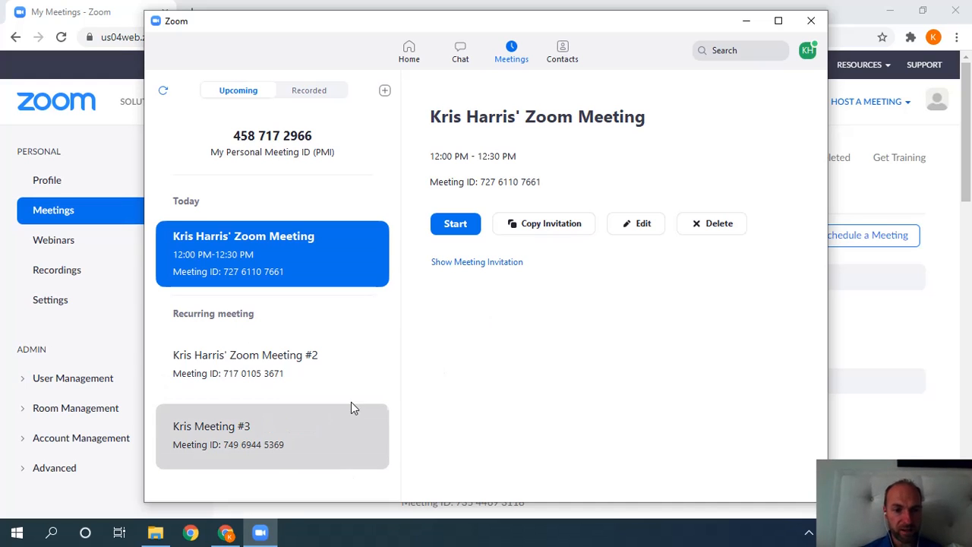
pyautogui.click(279, 446)
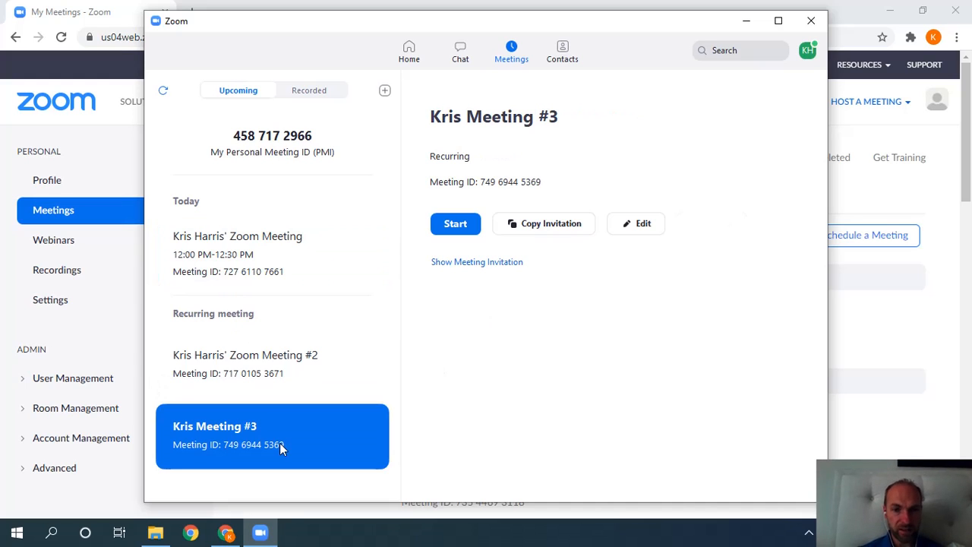
pyautogui.click(628, 224)
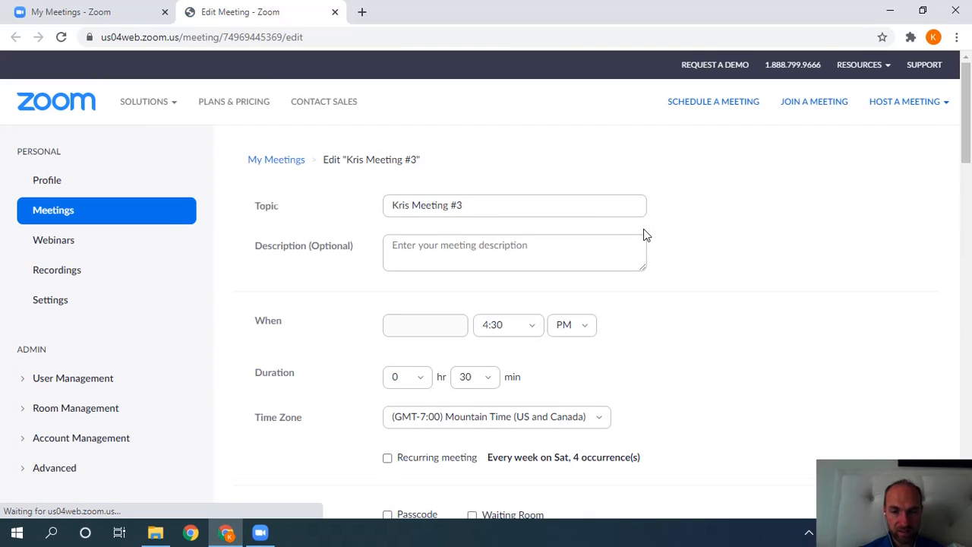
pyautogui.scroll(-2, 536, 297)
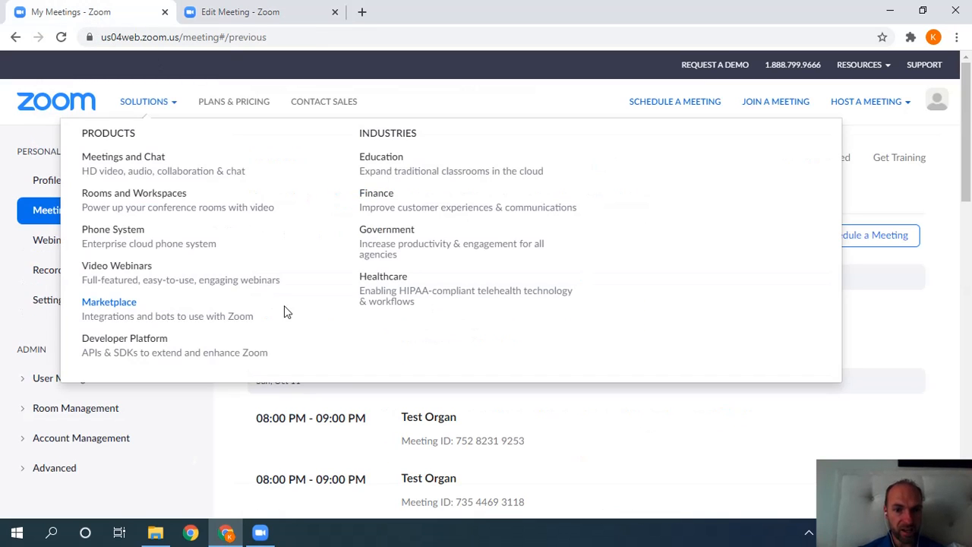
pyautogui.click(335, 11)
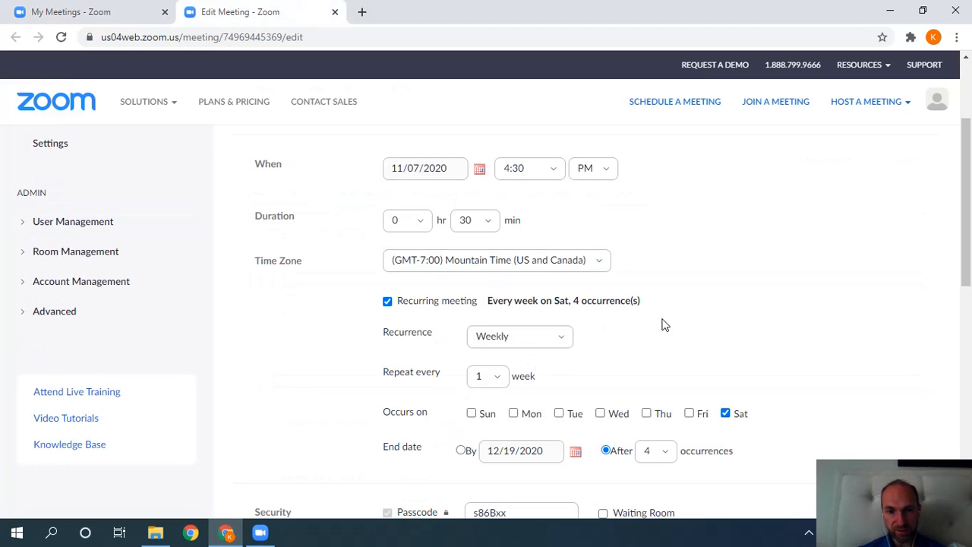
pyautogui.moveTo(967, 262)
pyautogui.mouseDown()
pyautogui.moveTo(965, 325)
pyautogui.moveTo(966, 279)
pyautogui.mouseUp()
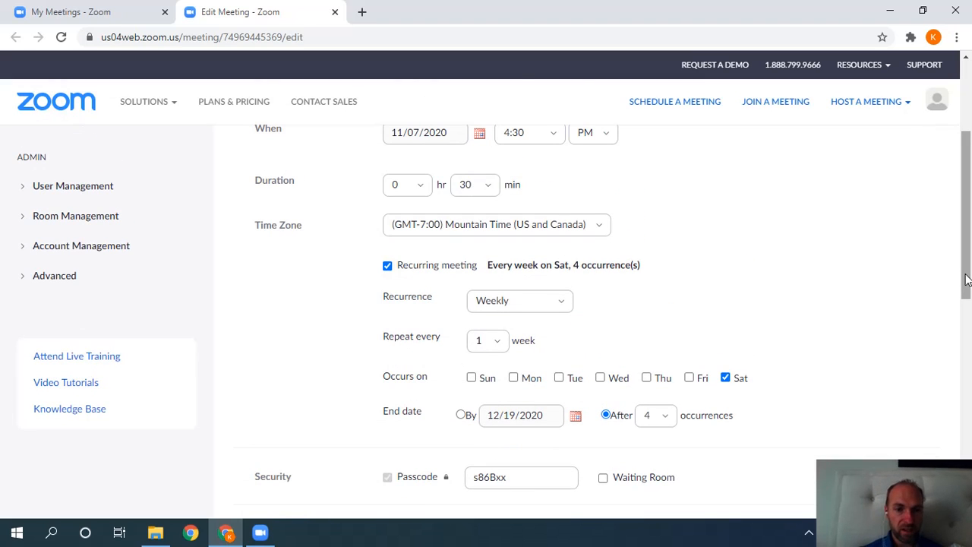
pyautogui.moveTo(968, 261); pyautogui.dragTo(967, 192)
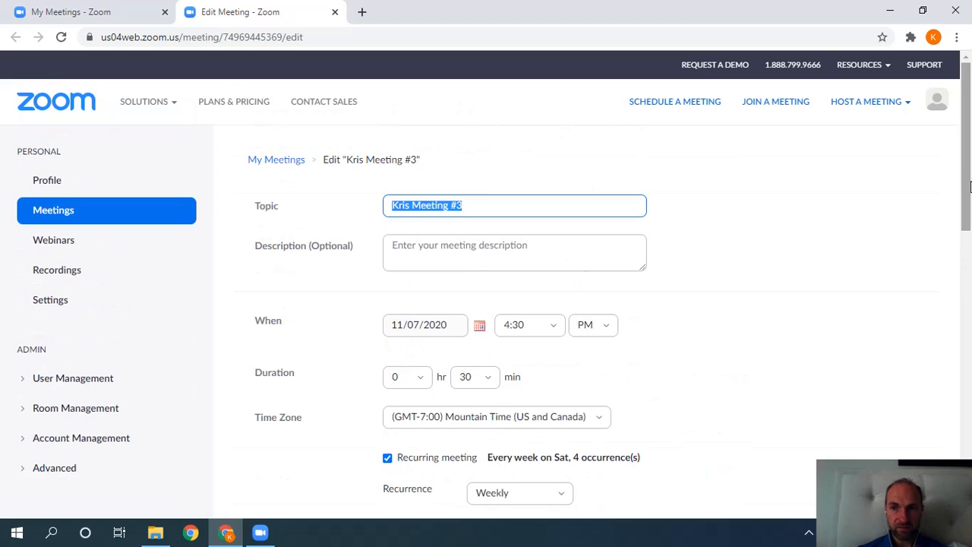
pyautogui.click(259, 531)
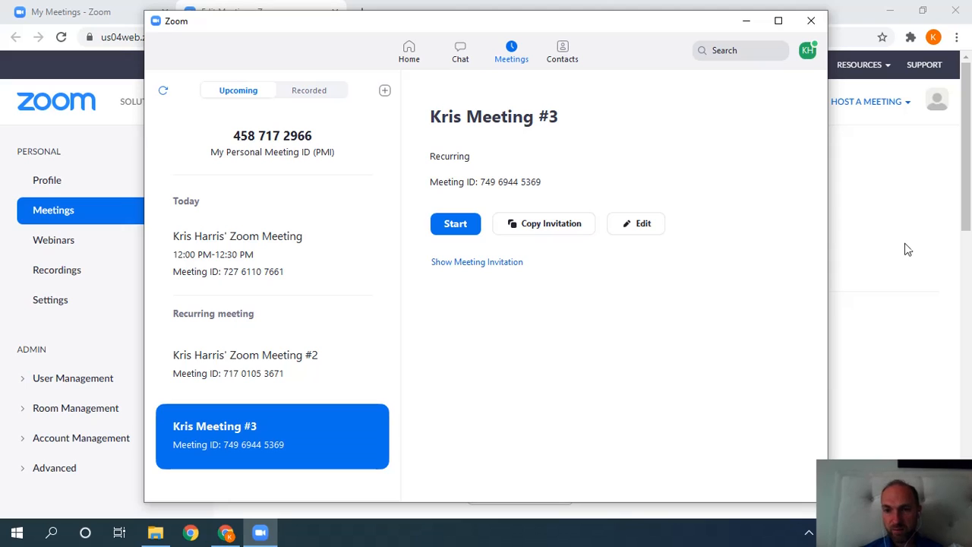
# Return from Meeting #3's details to My Meetings and scroll down to the Recurring section.
pyautogui.click(303, 261)
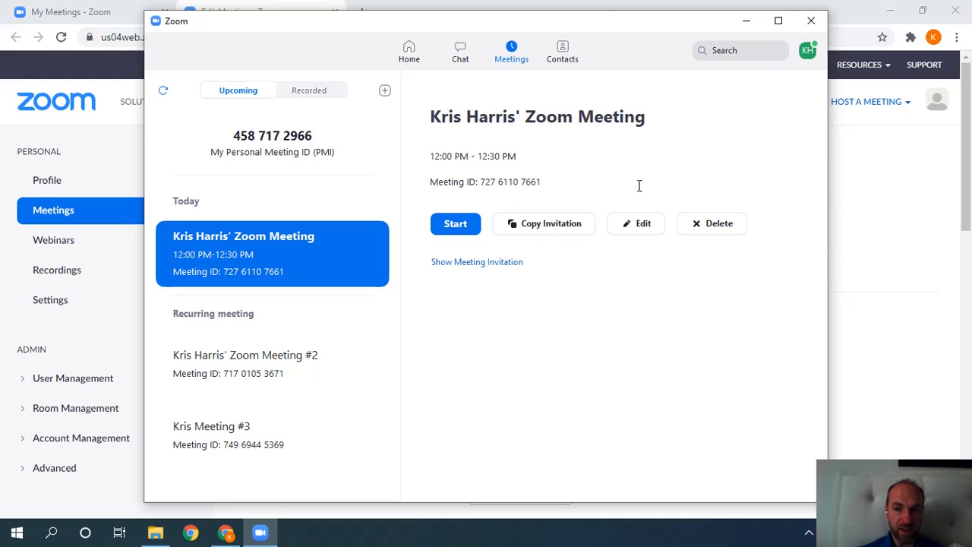
pyautogui.click(880, 156)
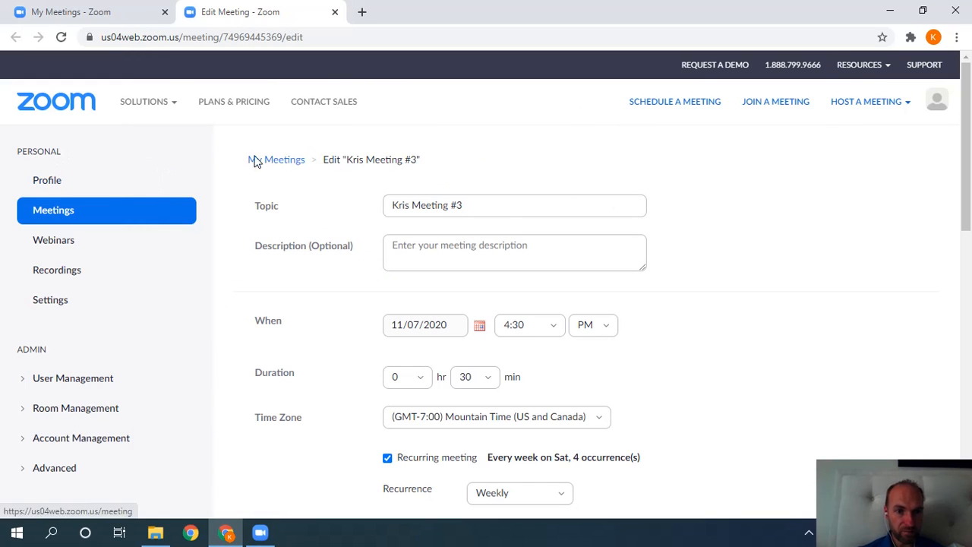
pyautogui.click(278, 160)
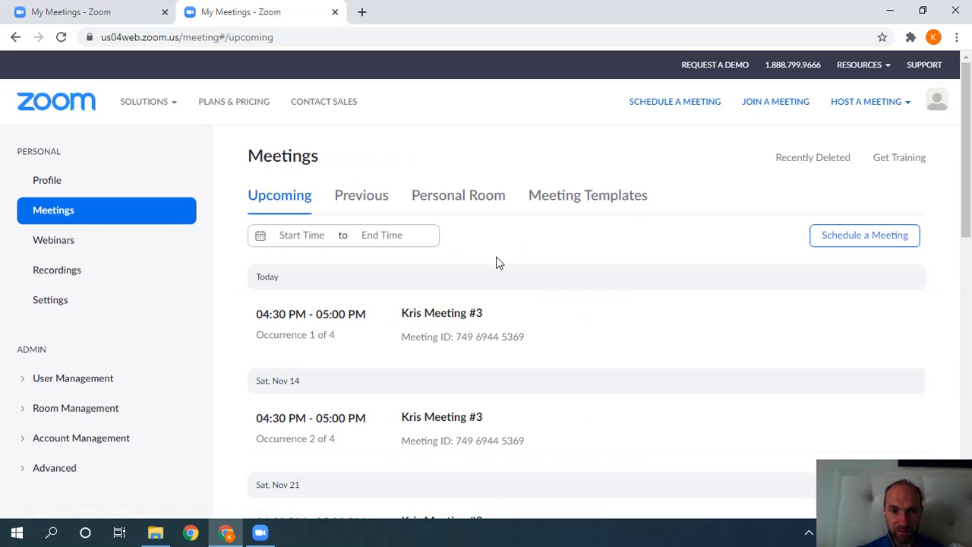
pyautogui.moveTo(968, 235); pyautogui.dragTo(958, 361)
pyautogui.moveTo(574, 379)
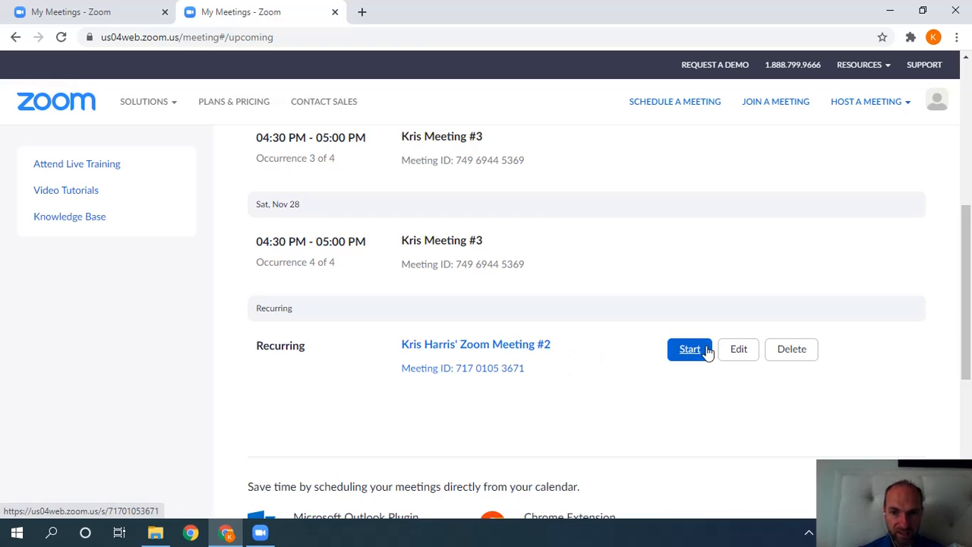
# Open recurring Meeting #2 for editing and look through its No Fixed Time settings.
pyautogui.click(737, 349)
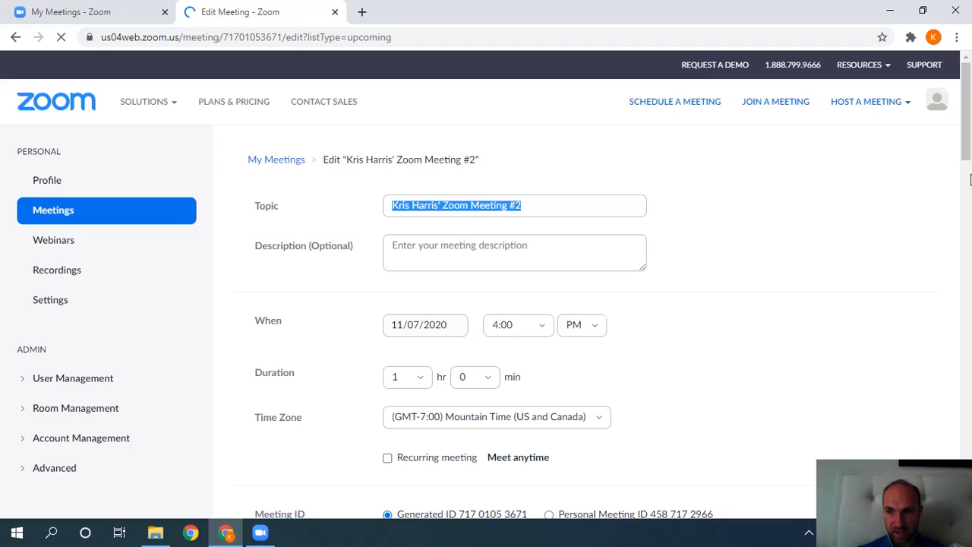
pyautogui.moveTo(969, 179); pyautogui.dragTo(967, 218)
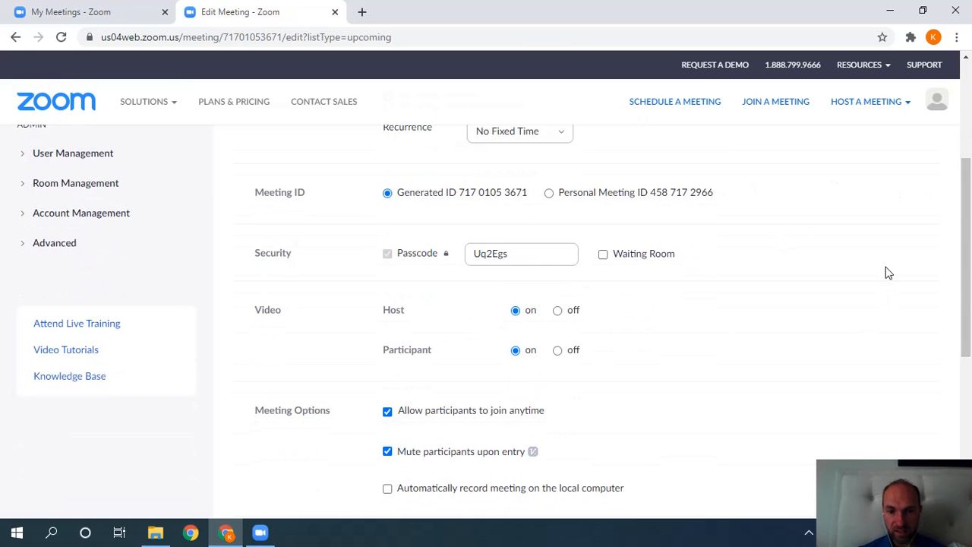
pyautogui.moveTo(962, 266); pyautogui.dragTo(963, 219)
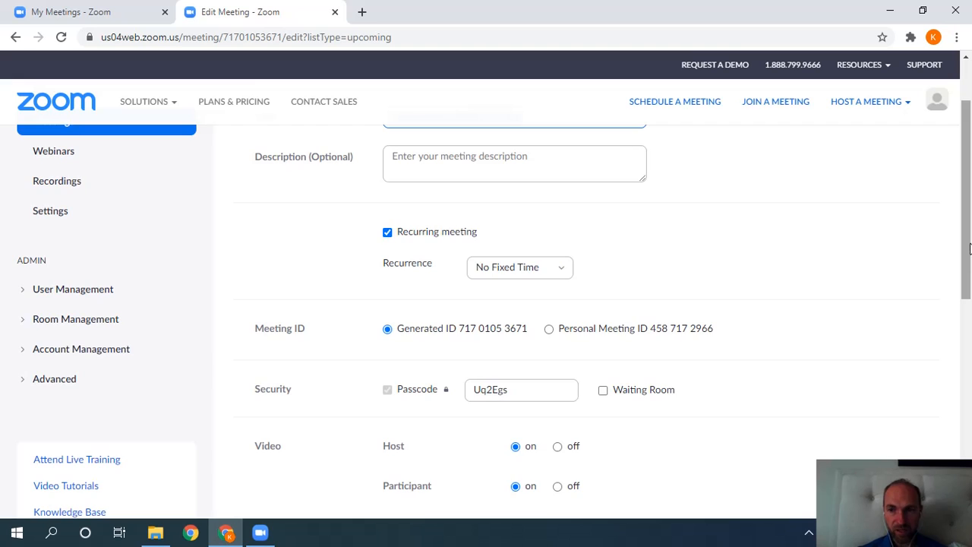
pyautogui.scroll(1, 942, 204)
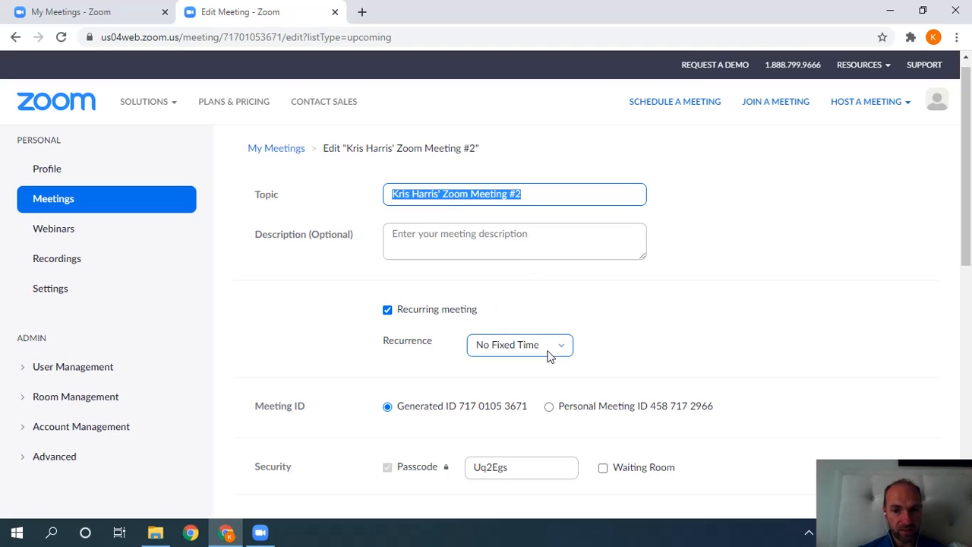
pyautogui.moveTo(968, 222)
pyautogui.mouseDown()
pyautogui.moveTo(967, 246)
pyautogui.moveTo(967, 217)
pyautogui.mouseUp()
# Check Meeting #2's details in the desktop app, then minimize it to reveal Previous meetings.
pyautogui.click(101, 16)
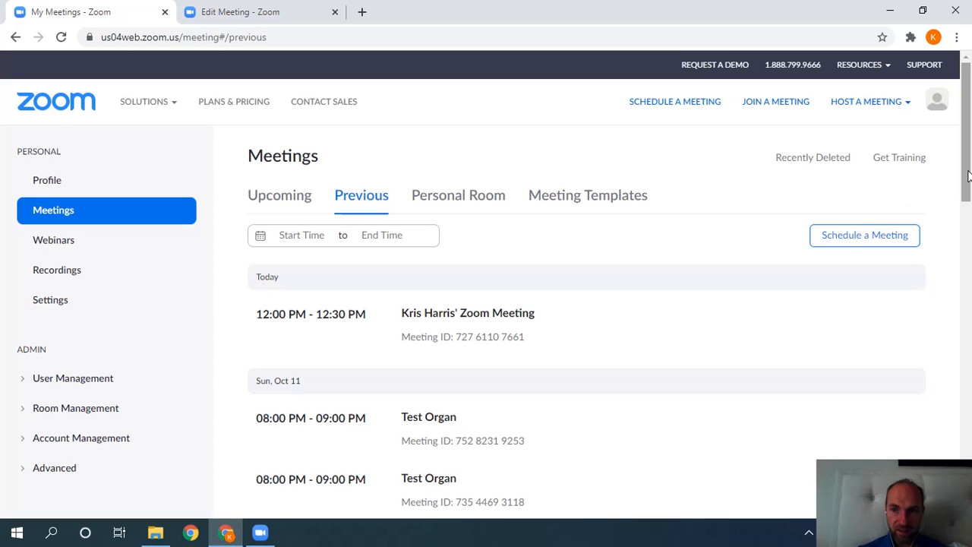
pyautogui.moveTo(967, 176); pyautogui.dragTo(967, 190)
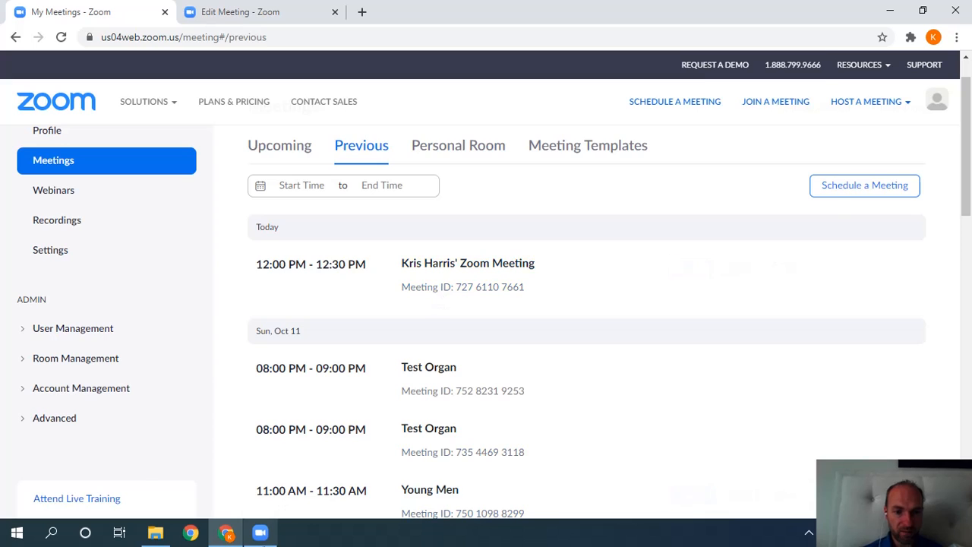
pyautogui.click(260, 533)
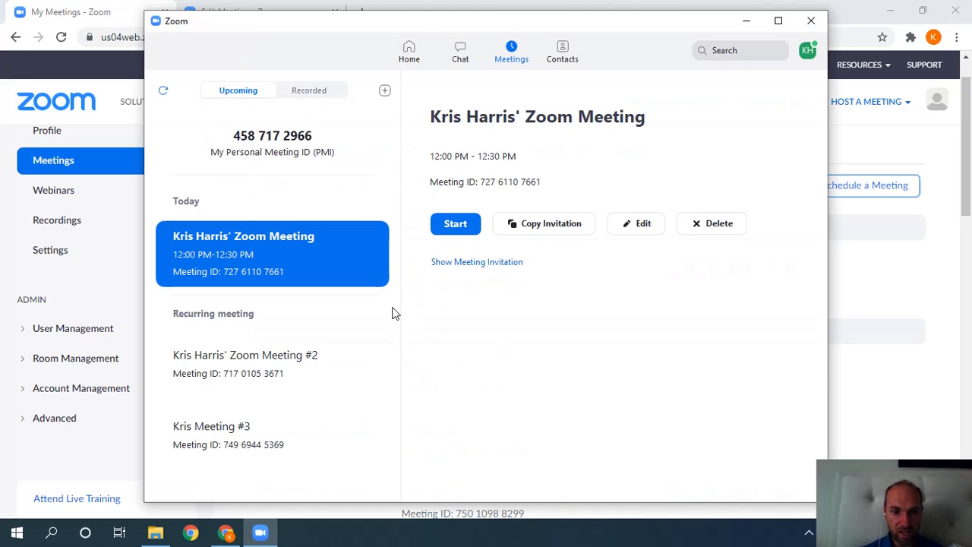
pyautogui.click(331, 349)
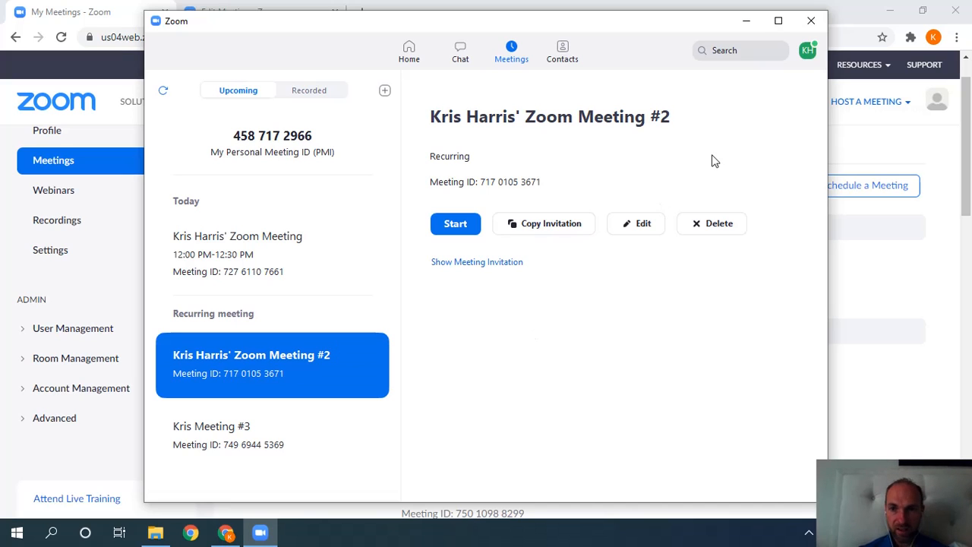
pyautogui.click(741, 21)
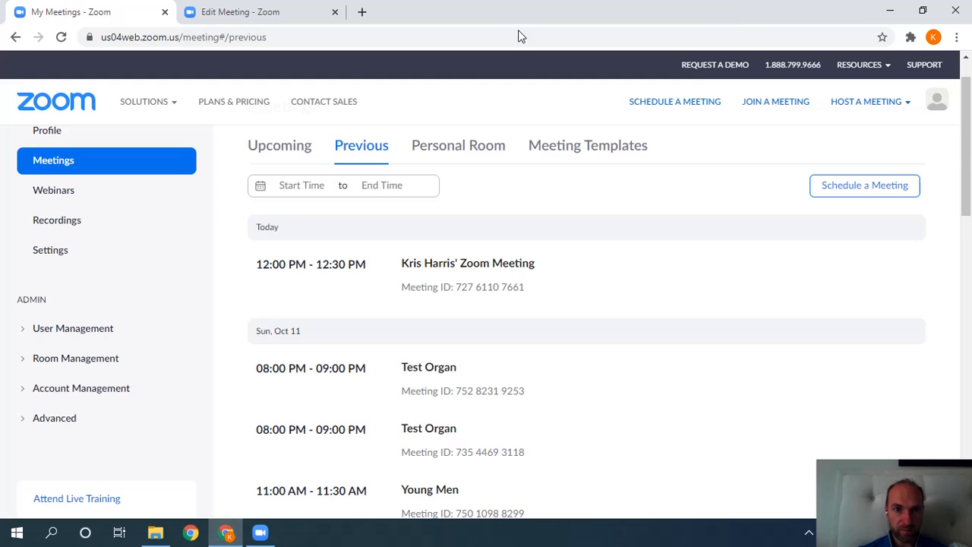
# Open a new tab, search for gmail and open Gmail from the results.
pyautogui.click(363, 13)
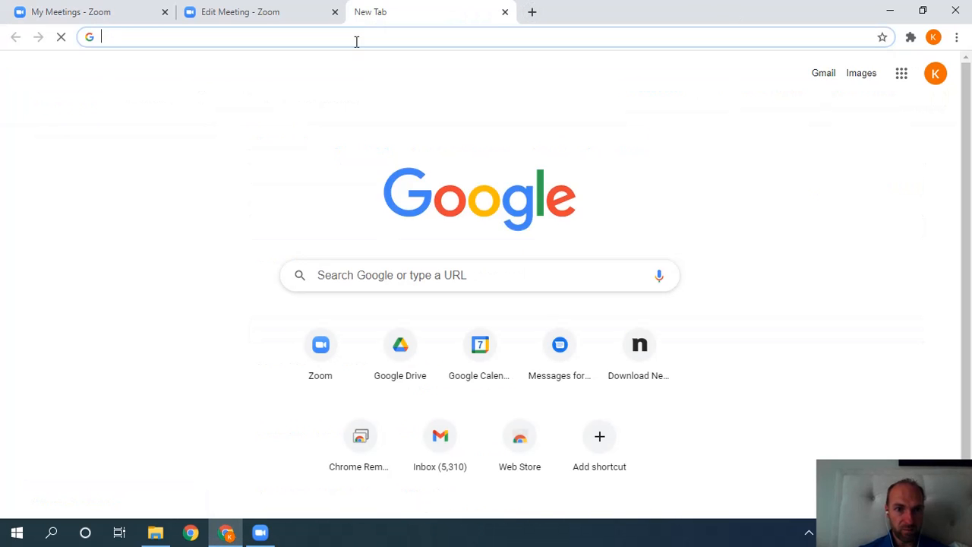
pyautogui.click(354, 43)
pyautogui.write('gmai')
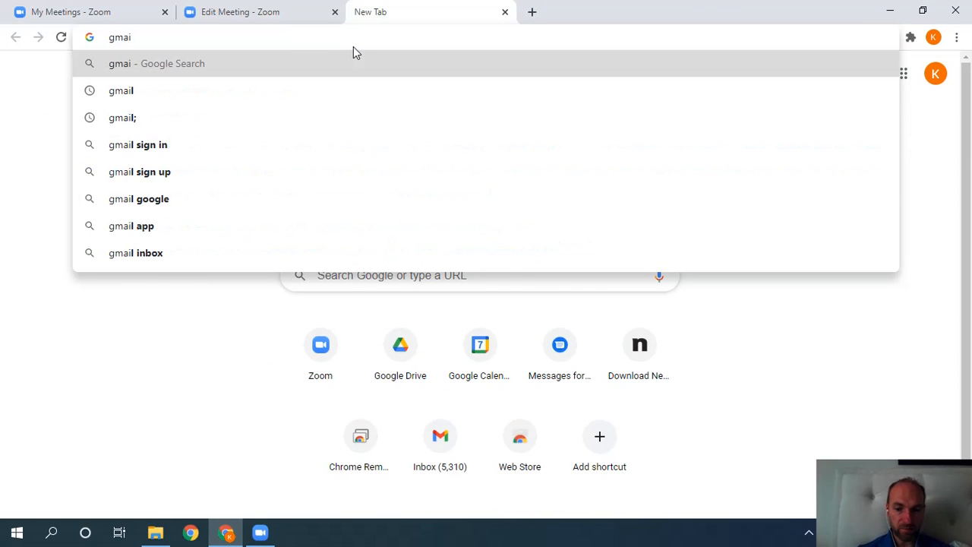
pyautogui.write('l')
pyautogui.press('Return')
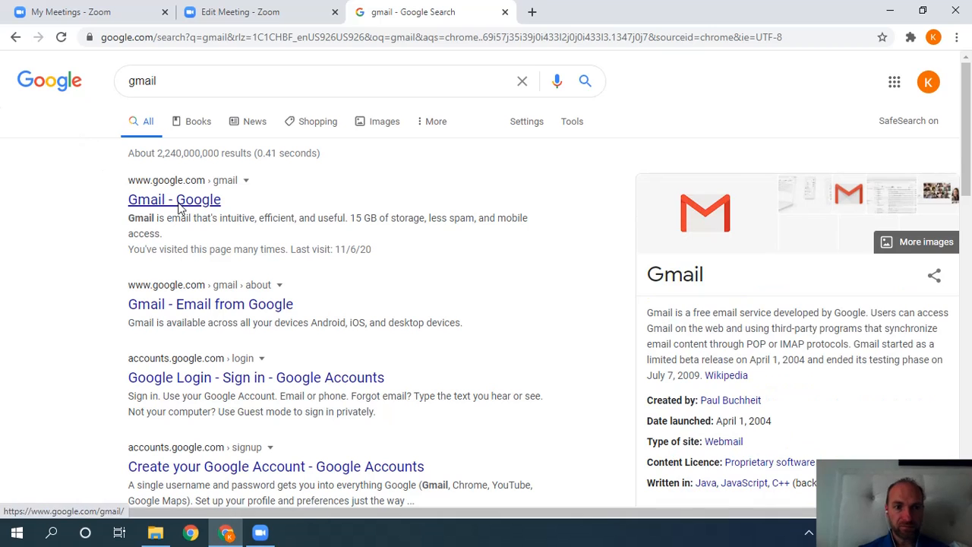
pyautogui.click(180, 202)
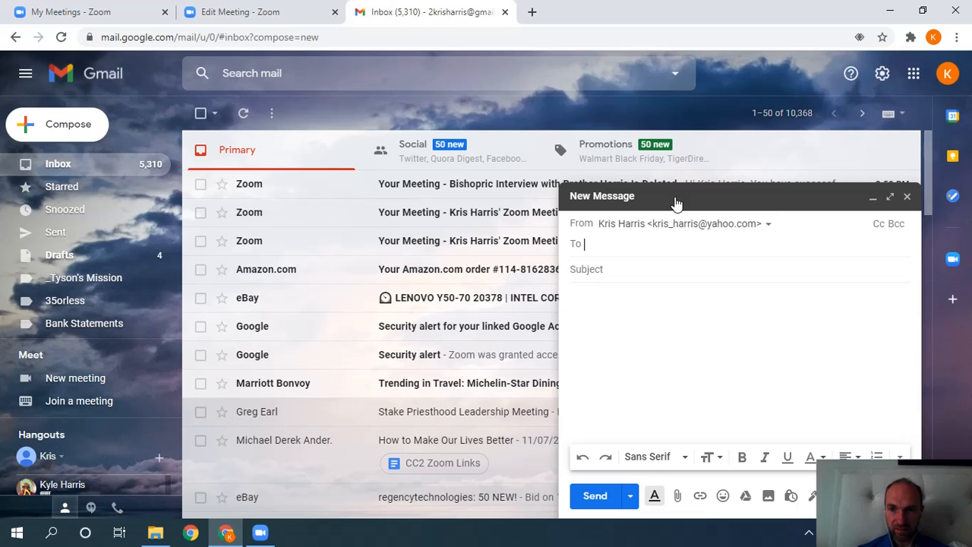
# Address the full-size message to the suggested contact, subject 'Zoom Link', and paste the invitation.
pyautogui.click(890, 196)
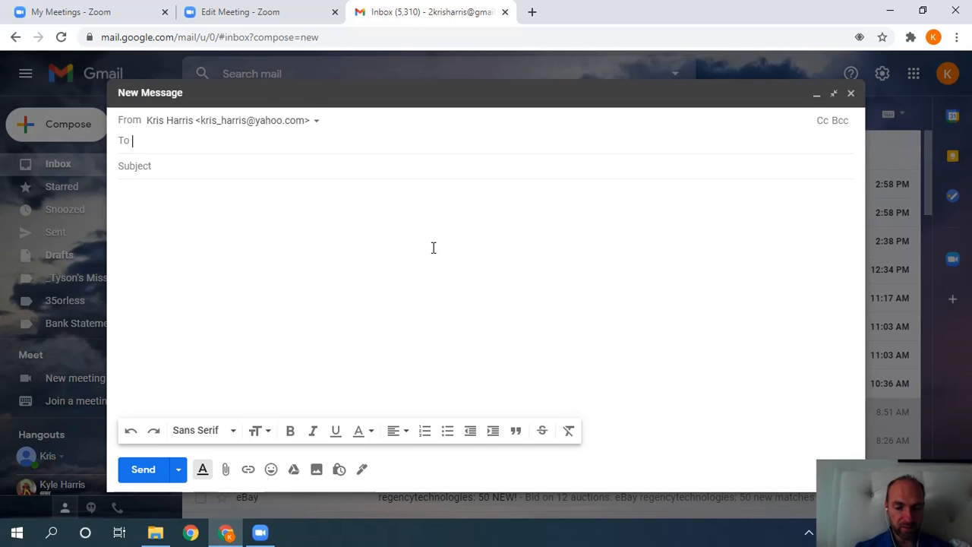
pyautogui.write('sh')
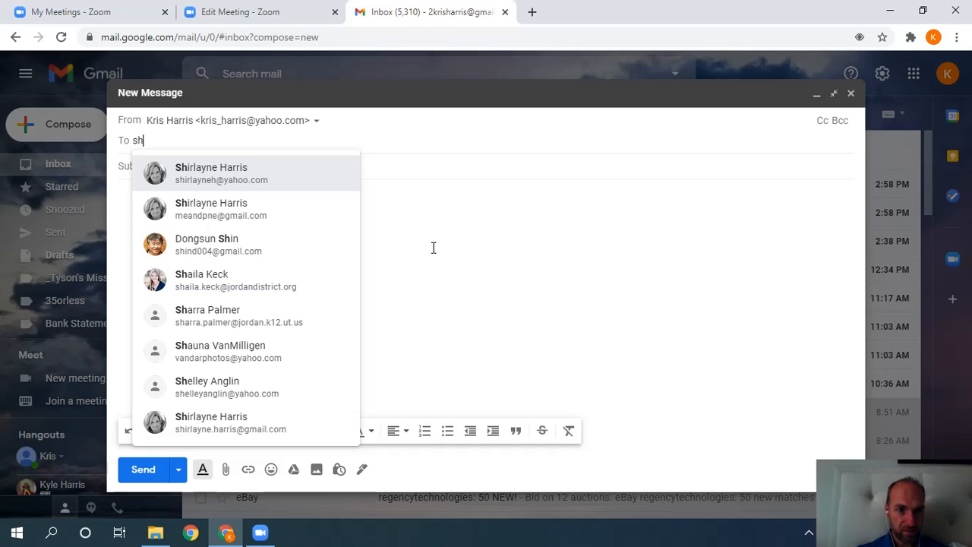
pyautogui.click(306, 182)
pyautogui.click(300, 165)
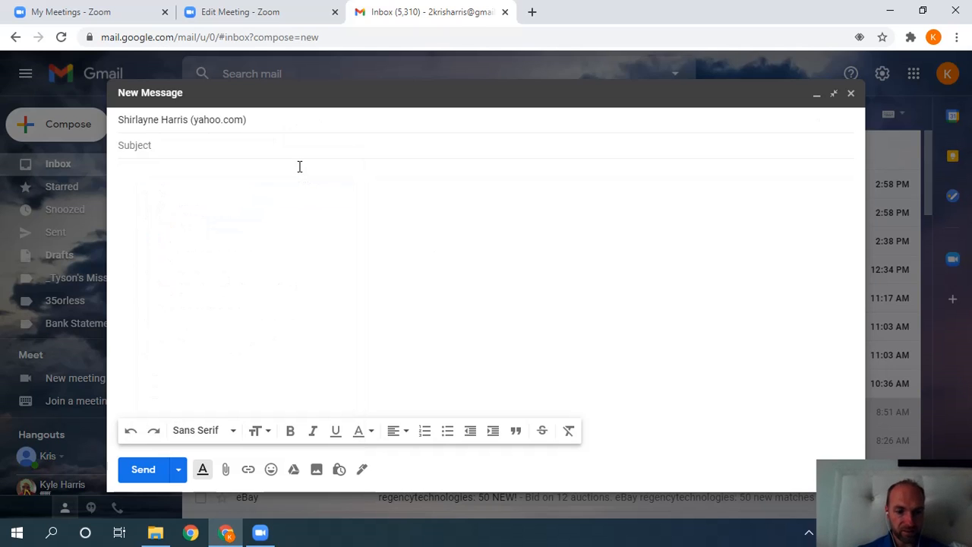
pyautogui.write('Zoom Link')
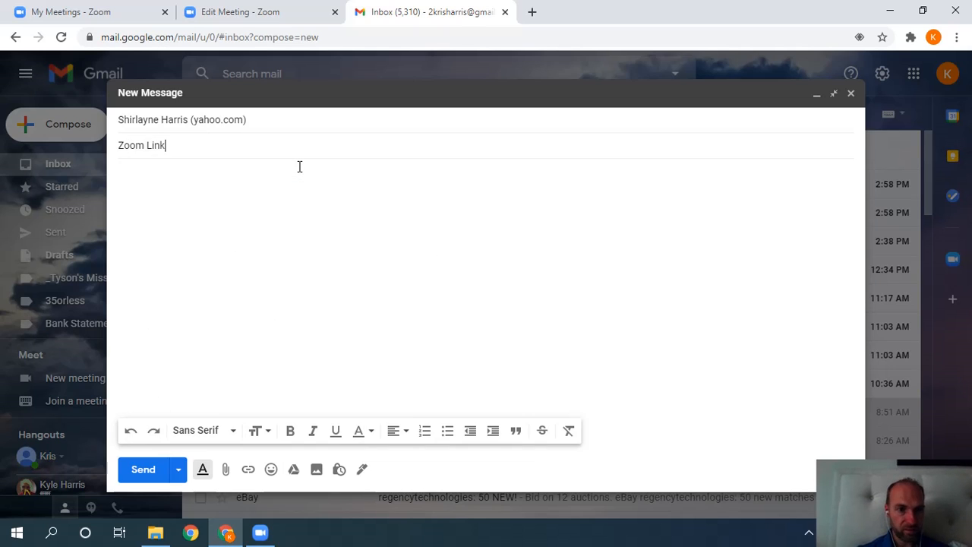
pyautogui.click(235, 176)
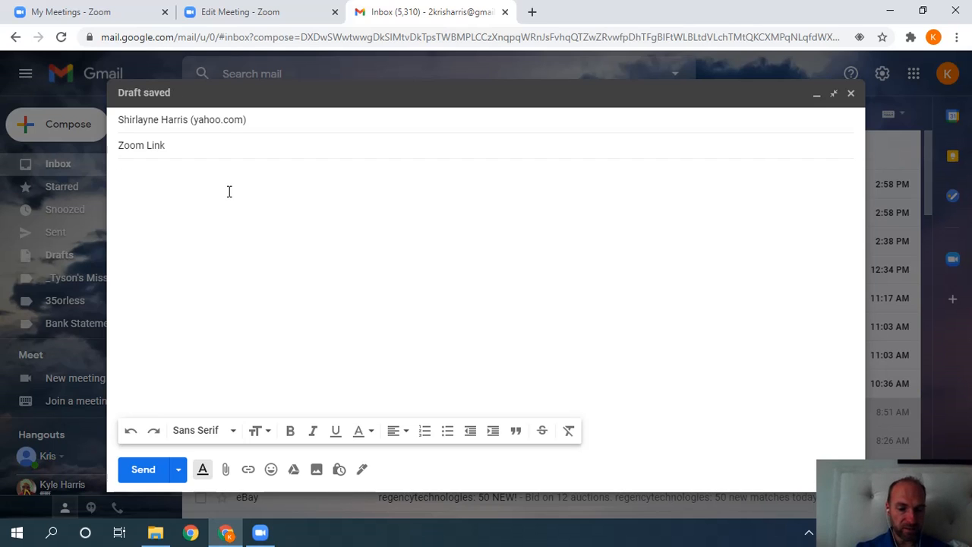
pyautogui.hotkey('ctrl', 'v')
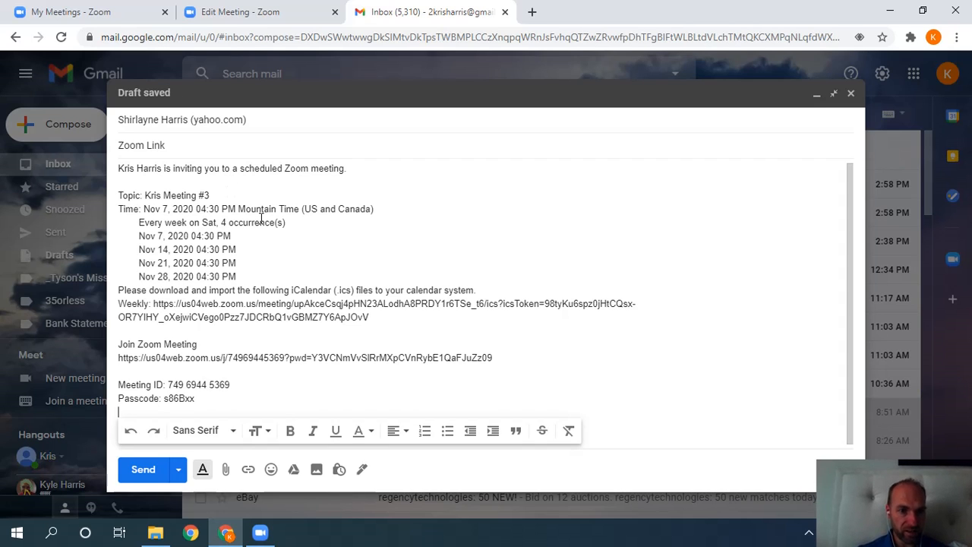
# Delete the invitation text above 'Join Zoom Meeting', keeping the join link, meeting ID and passcode.
pyautogui.press('Up')
pyautogui.press('Up')
pyautogui.press('Up')
pyautogui.press('Up')
pyautogui.press('Up')
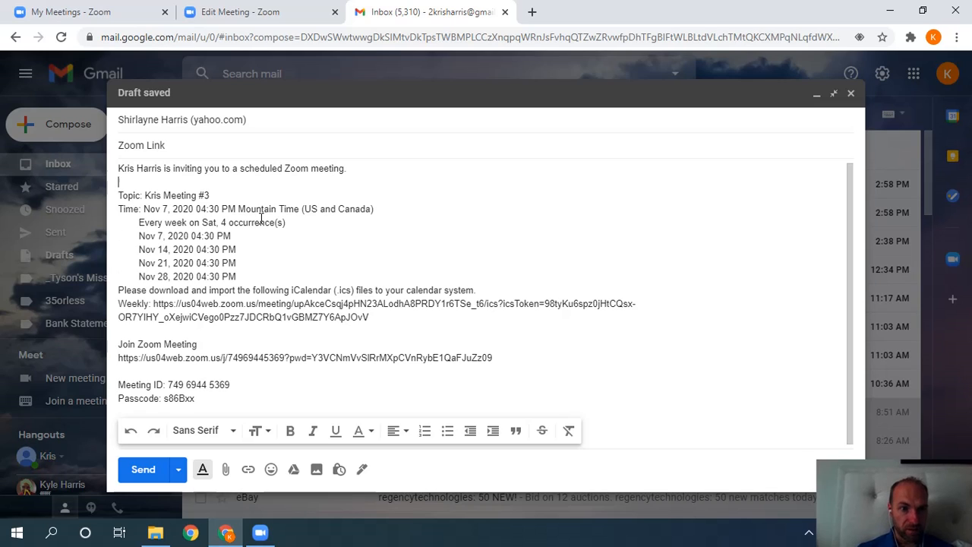
pyautogui.press('Up')
pyautogui.press('Up')
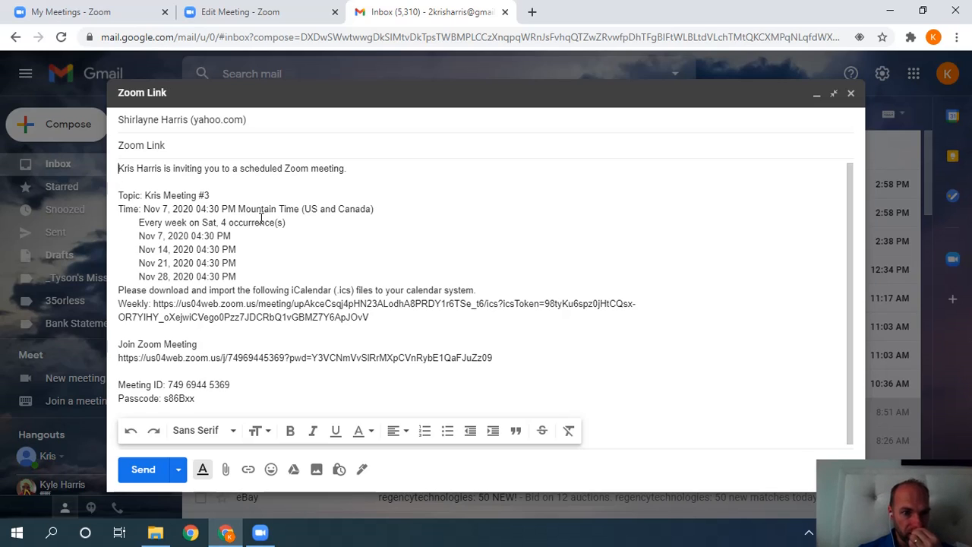
pyautogui.press('Down')
pyautogui.press('Down')
pyautogui.press('Down')
pyautogui.press('Down')
pyautogui.press('Down')
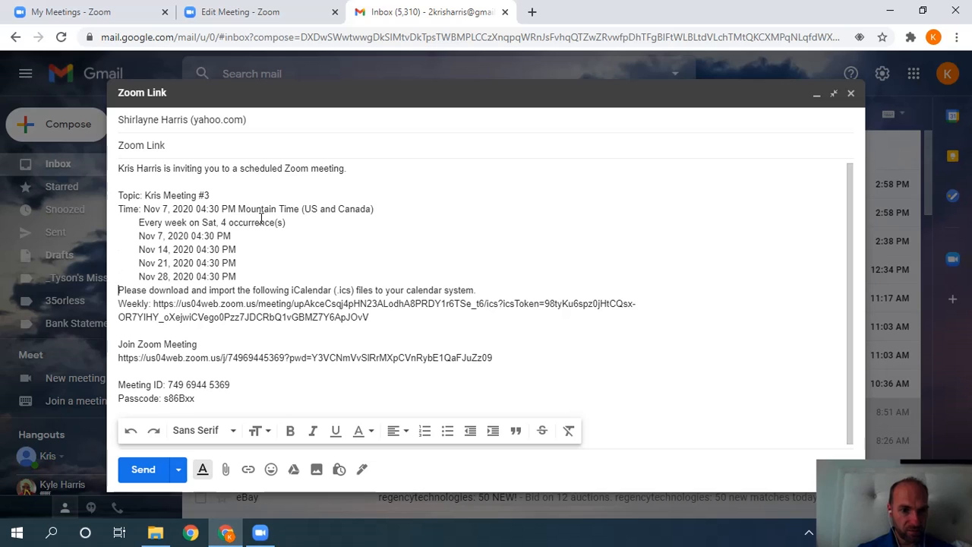
pyautogui.press('Up')
pyautogui.press('Up')
pyautogui.press('Up')
pyautogui.press('Up')
pyautogui.hotkey('shift', 'Down')
pyautogui.hotkey('shift', 'Down')
pyautogui.hotkey('shift', 'Down')
pyautogui.hotkey('shift', 'Down')
pyautogui.hotkey('shift', 'Down')
pyautogui.hotkey('shift', 'Down')
pyautogui.hotkey('shift', 'Down')
pyautogui.hotkey('shift', 'Down')
pyautogui.hotkey('shift', 'Down')
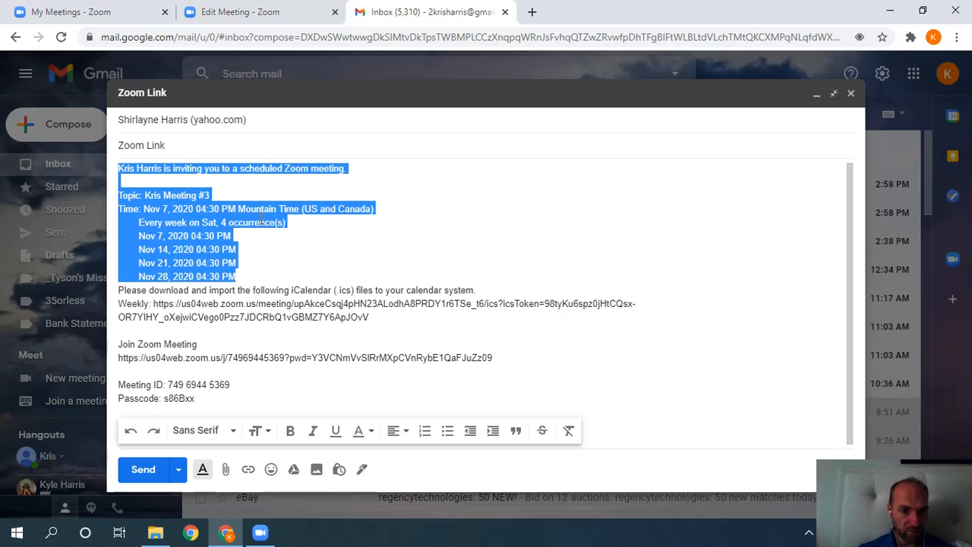
pyautogui.hotkey('shift', 'Down')
pyautogui.hotkey('shift', 'Down')
pyautogui.hotkey('shift', 'Down')
pyautogui.hotkey('shift', 'Down')
pyautogui.hotkey('shift', 'Down')
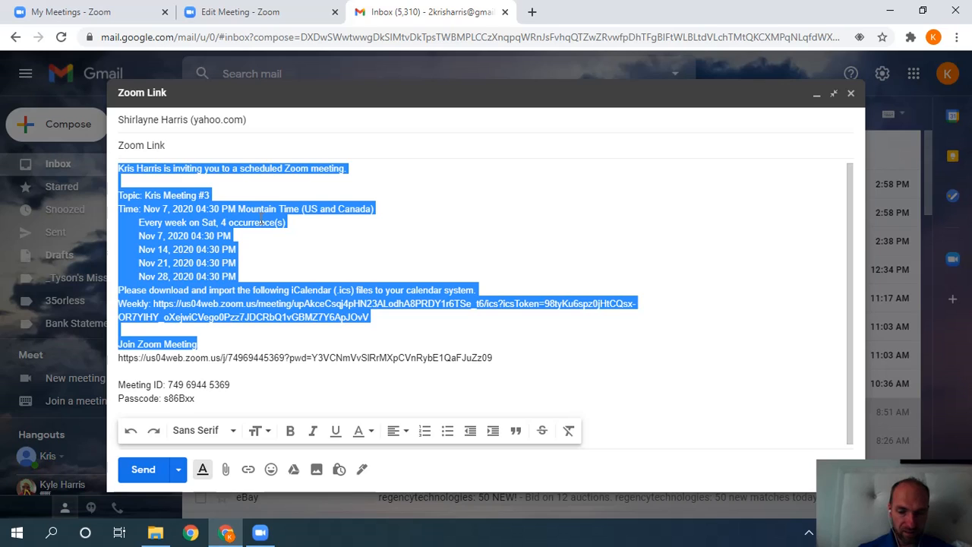
pyautogui.hotkey('shift', 'Up')
pyautogui.hotkey('shift', 'Up')
pyautogui.press('BackSpace')
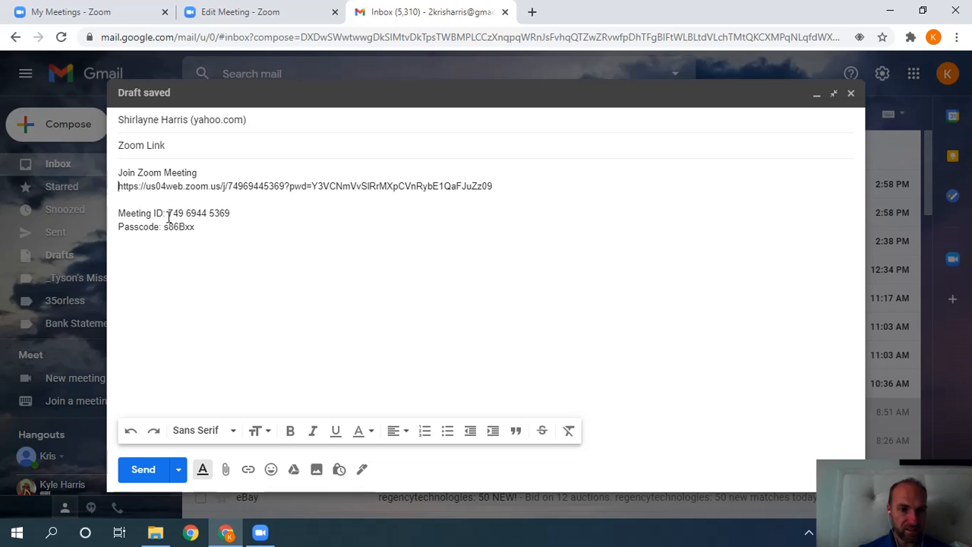
pyautogui.moveTo(199, 227); pyautogui.dragTo(118, 213)
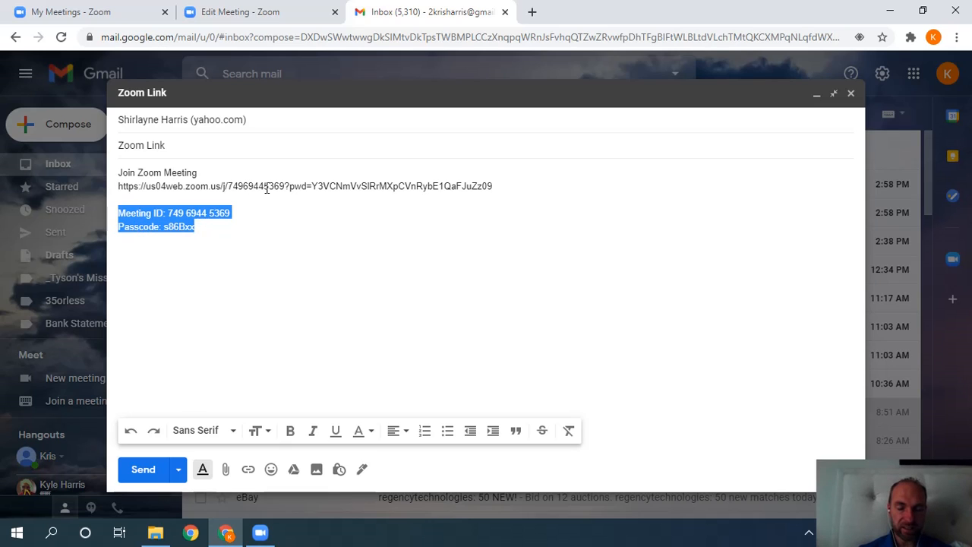
pyautogui.click(236, 235)
pyautogui.moveTo(200, 227); pyautogui.dragTo(119, 214)
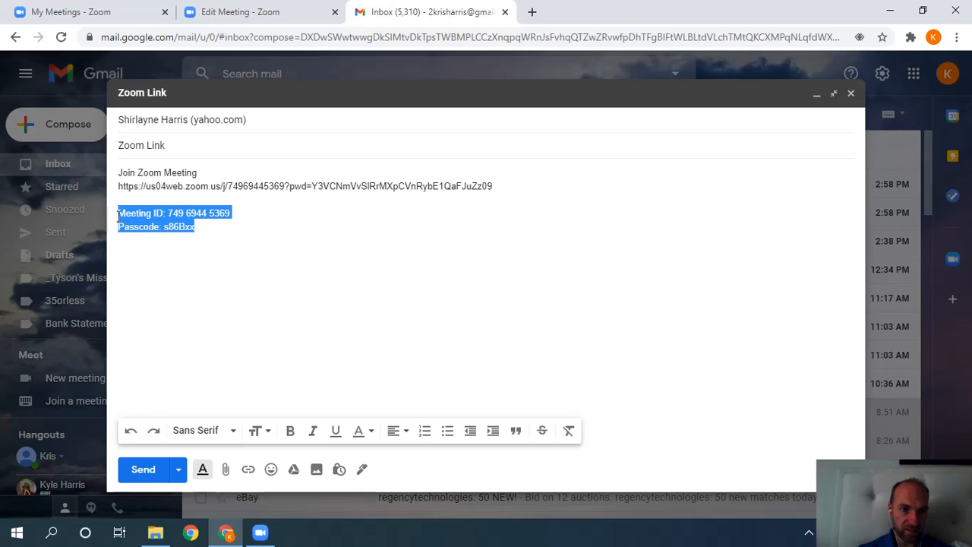
pyautogui.click(255, 222)
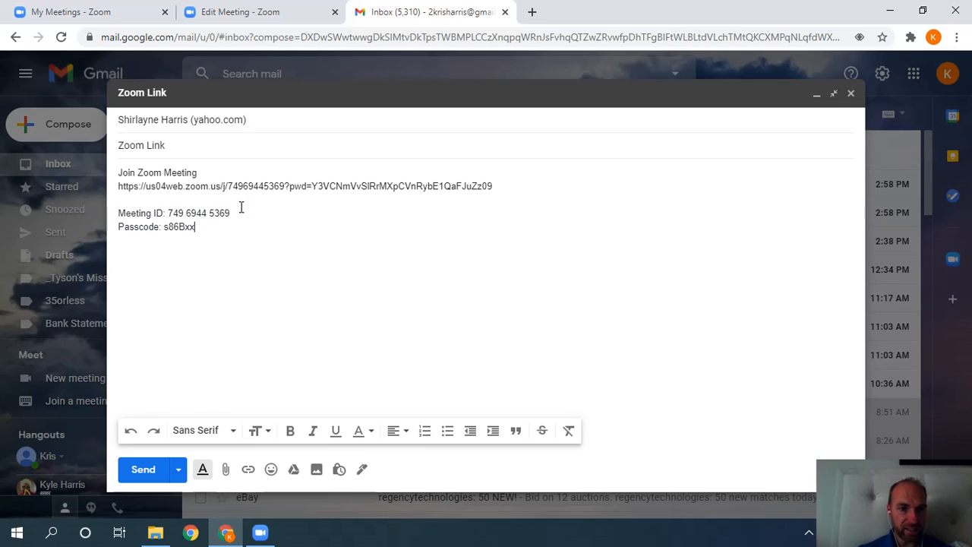
pyautogui.moveTo(235, 215); pyautogui.dragTo(171, 213)
pyautogui.click(227, 188)
pyautogui.moveTo(248, 186); pyautogui.dragTo(227, 186)
pyautogui.click(263, 240)
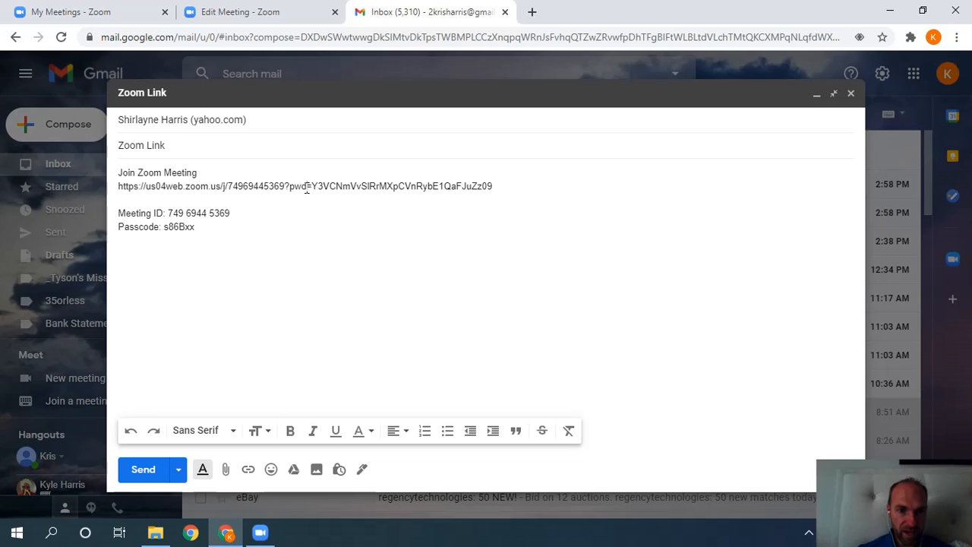
pyautogui.moveTo(306, 188); pyautogui.dragTo(499, 184)
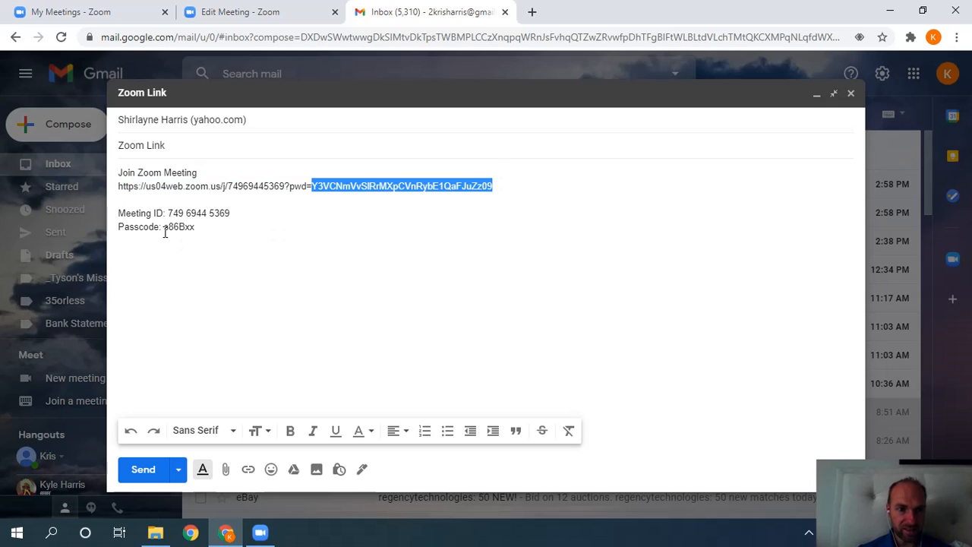
pyautogui.click(314, 202)
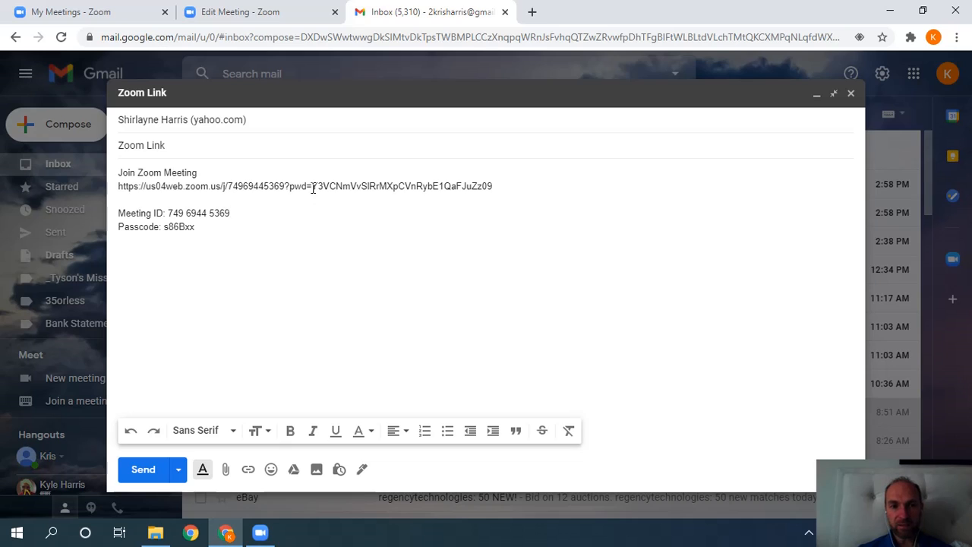
pyautogui.moveTo(312, 186); pyautogui.dragTo(497, 184)
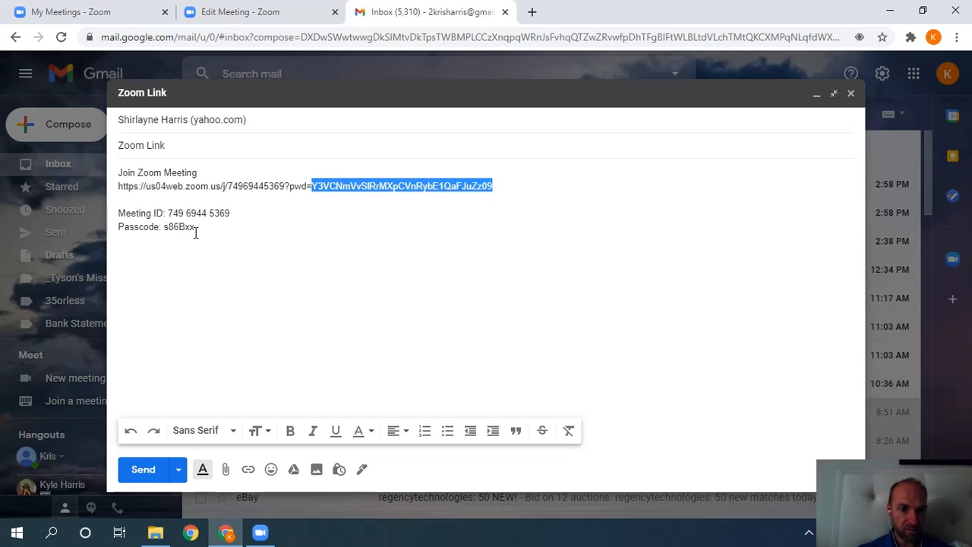
pyautogui.moveTo(195, 234); pyautogui.dragTo(157, 223)
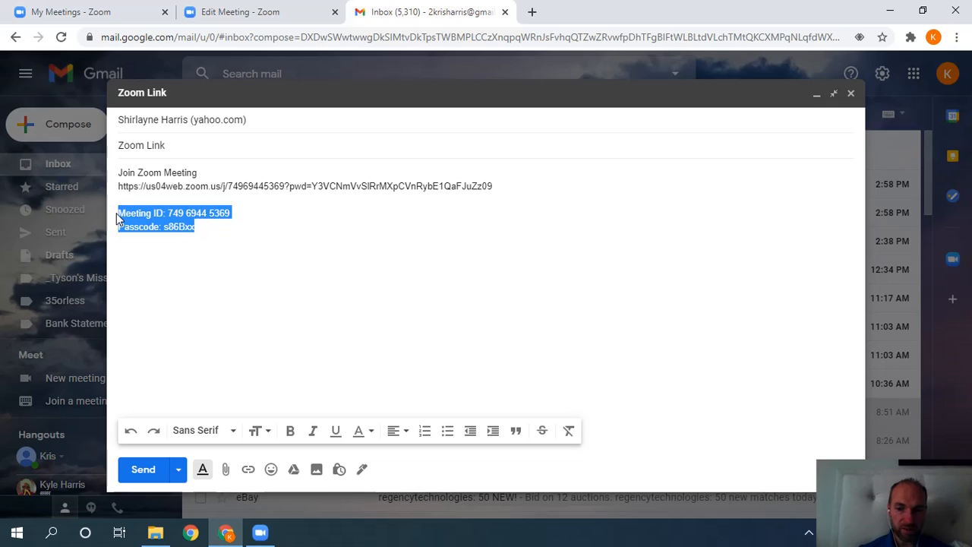
pyautogui.press('BackSpace')
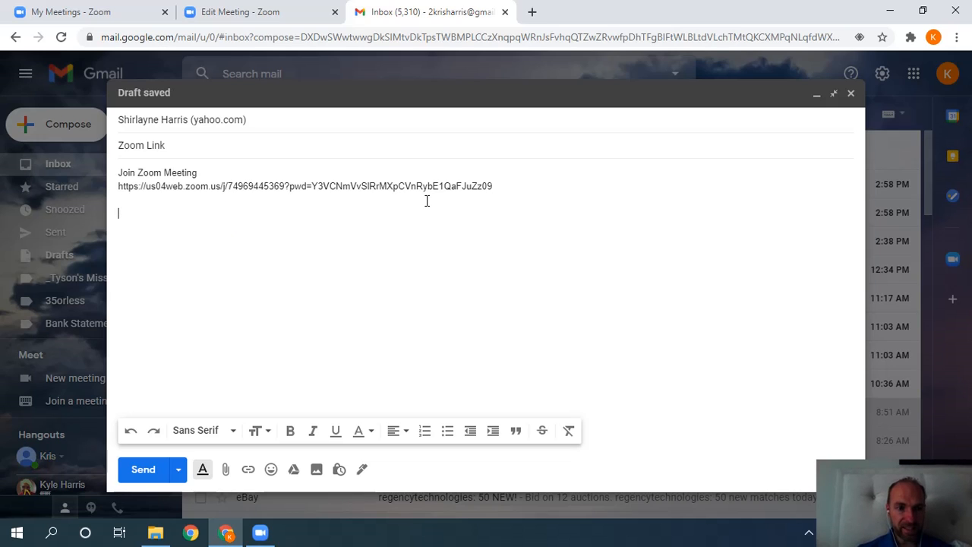
pyautogui.hotkey('ctrl', 'z')
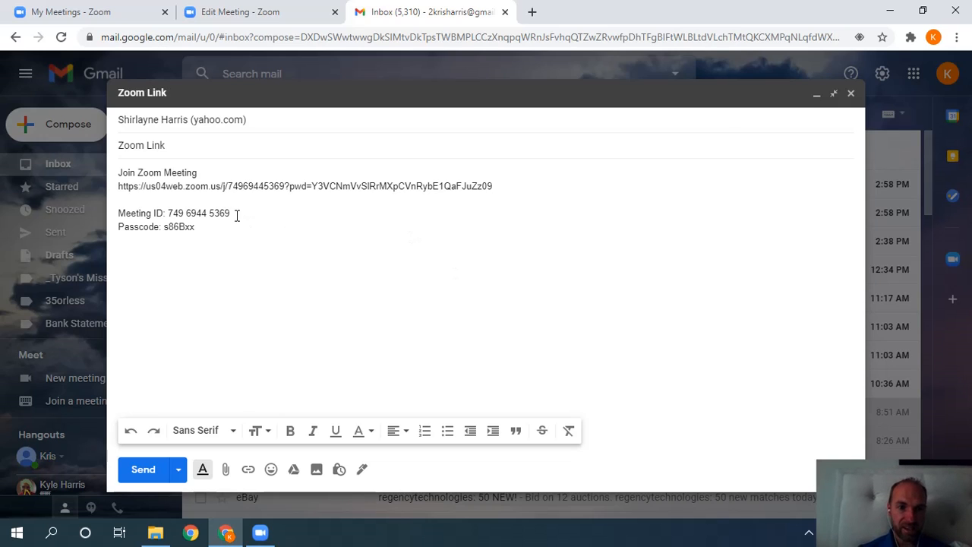
pyautogui.moveTo(233, 214); pyautogui.dragTo(167, 211)
pyautogui.click(173, 226)
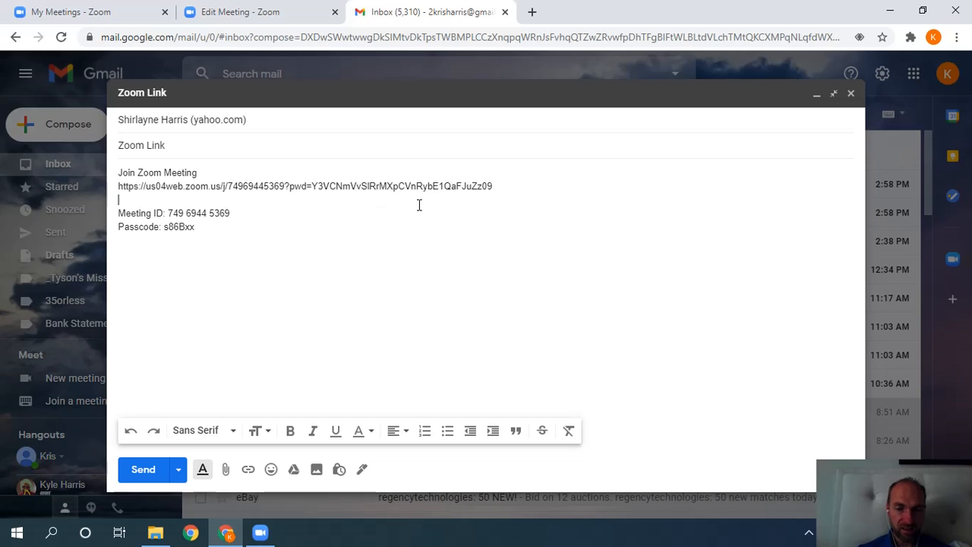
pyautogui.click(472, 199)
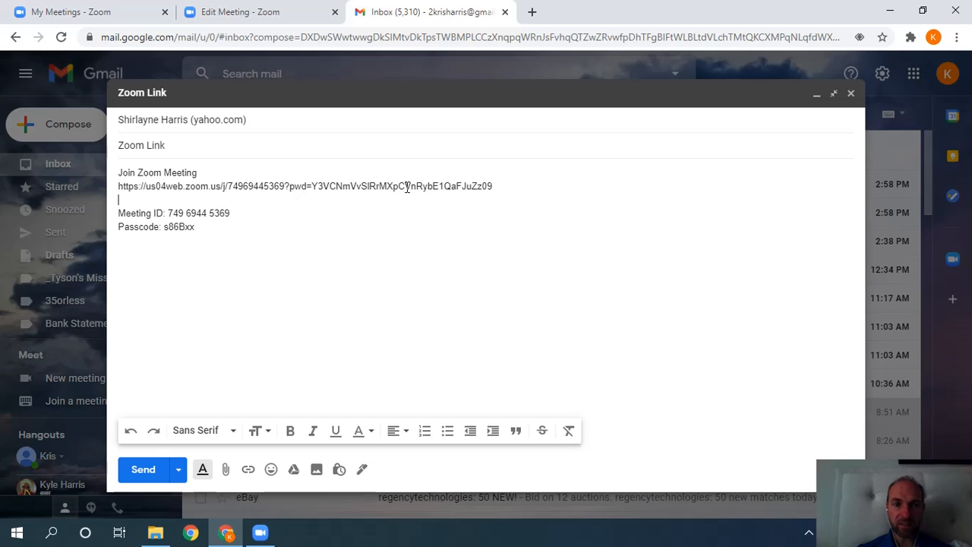
# Put the join URL on its own line with blank lines above and below it, below Join Zoom Meeting.
pyautogui.click(501, 185)
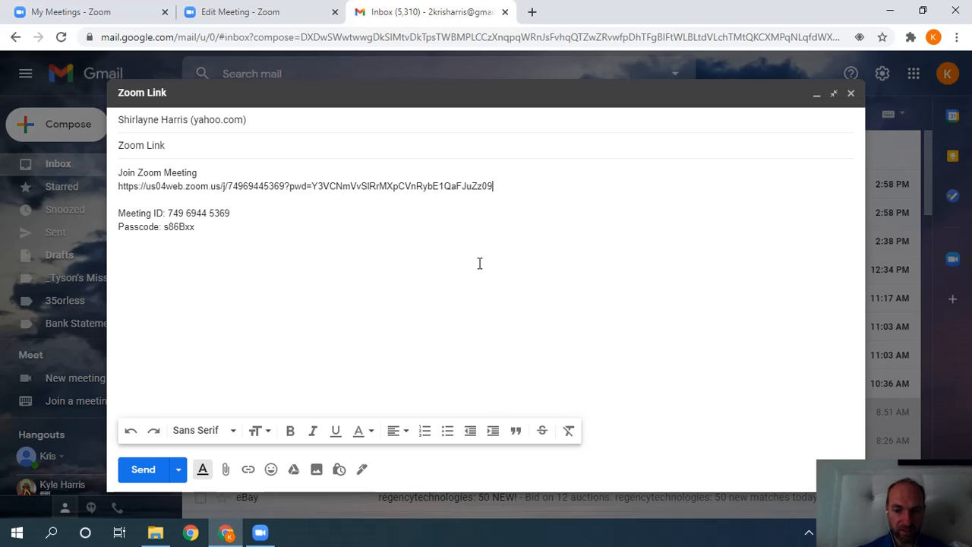
pyautogui.press('Return')
pyautogui.press('BackSpace')
pyautogui.click(119, 186)
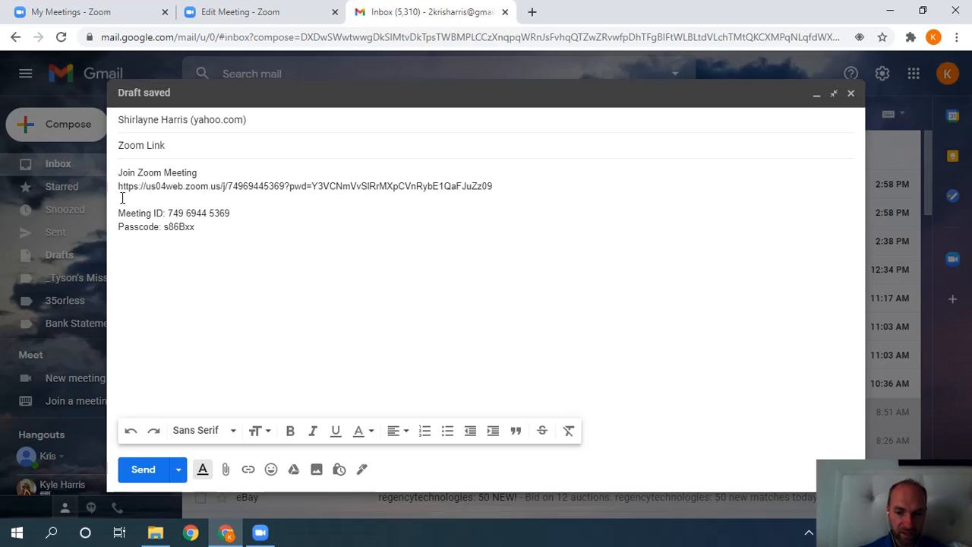
pyautogui.press('Return')
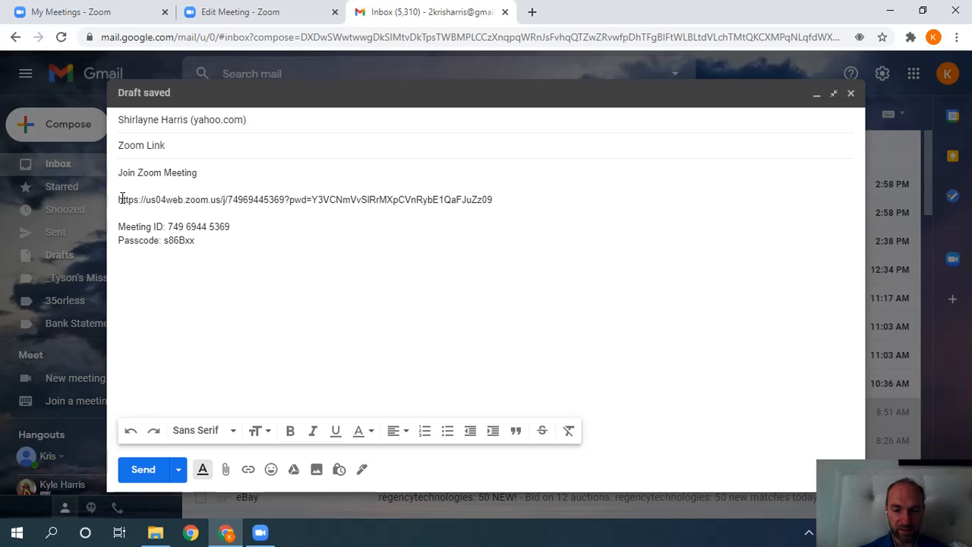
pyautogui.press('Return')
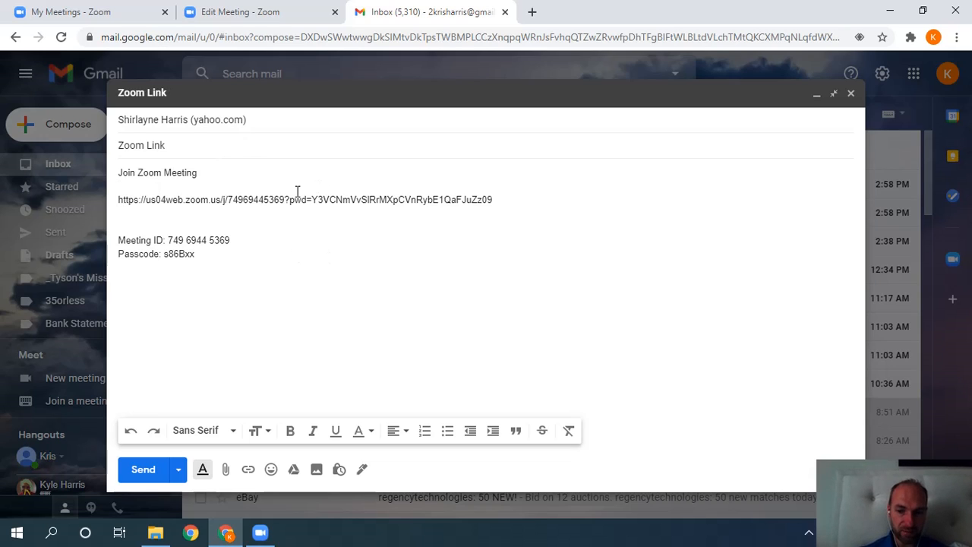
pyautogui.press('Delete')
pyautogui.press('Return')
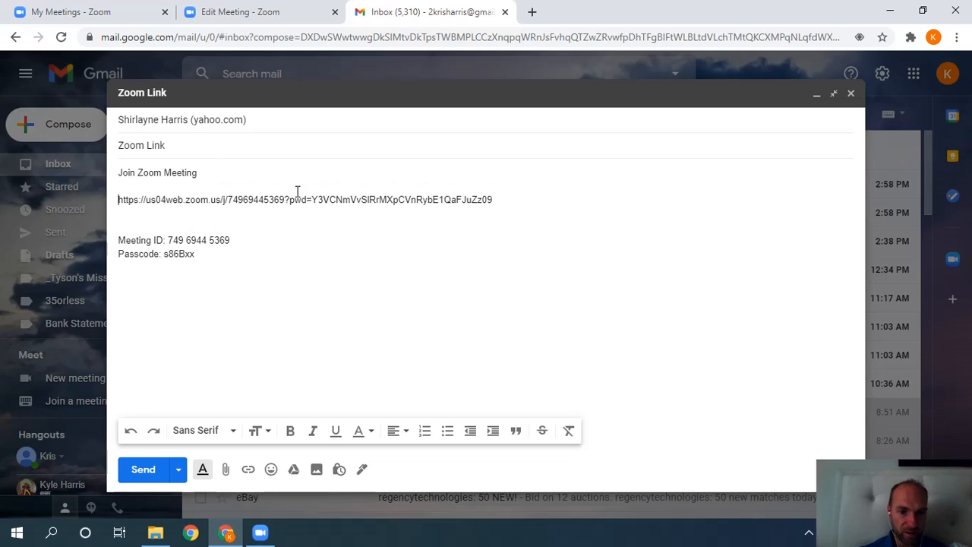
# Turn the join URL into a clickable link, remove the extra blank lines, and save the draft.
pyautogui.moveTo(492, 199); pyautogui.dragTo(106, 211)
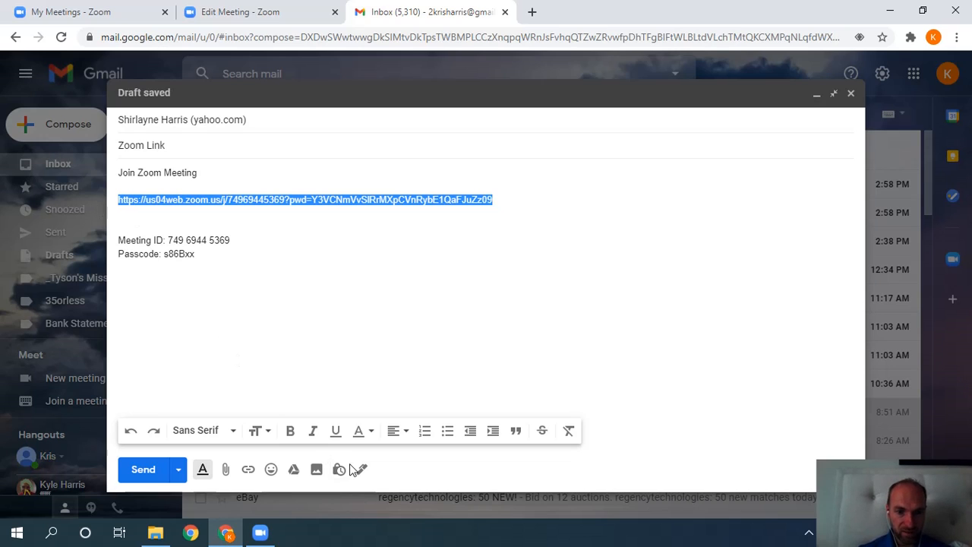
pyautogui.click(248, 470)
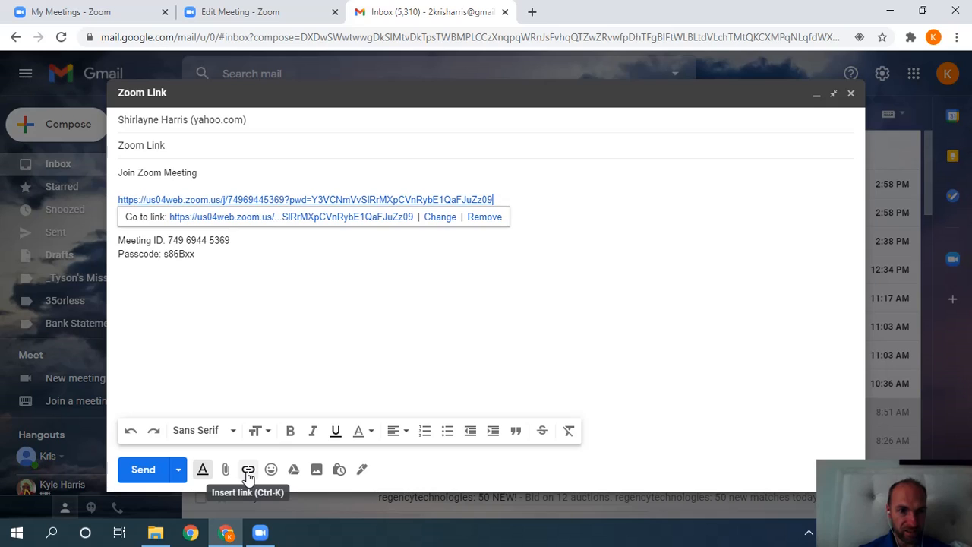
pyautogui.click(430, 279)
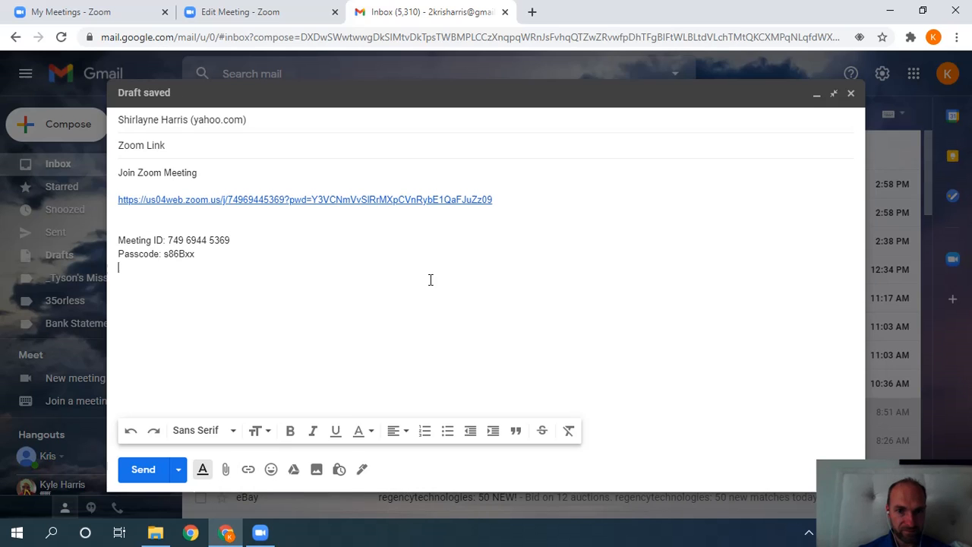
pyautogui.click(393, 223)
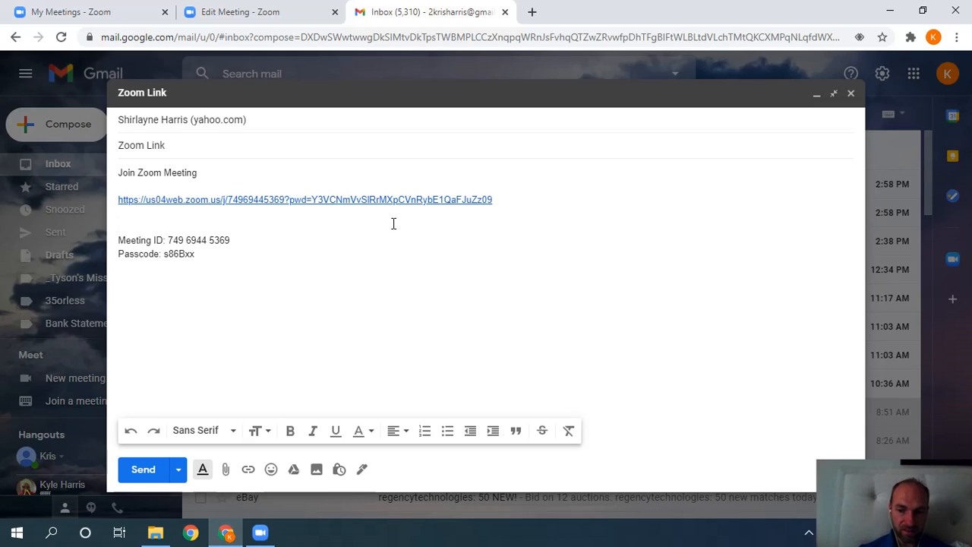
pyautogui.press('Delete')
pyautogui.press('Delete')
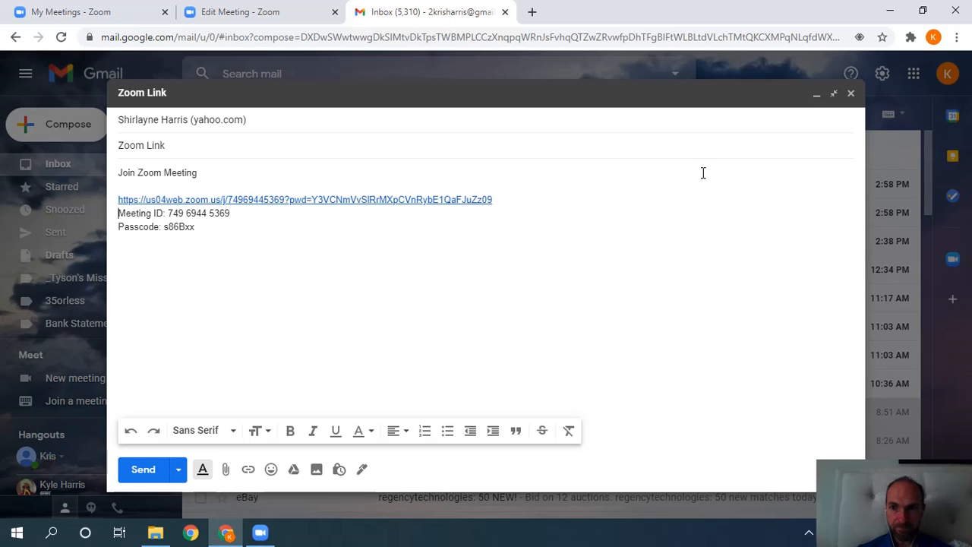
pyautogui.click(850, 94)
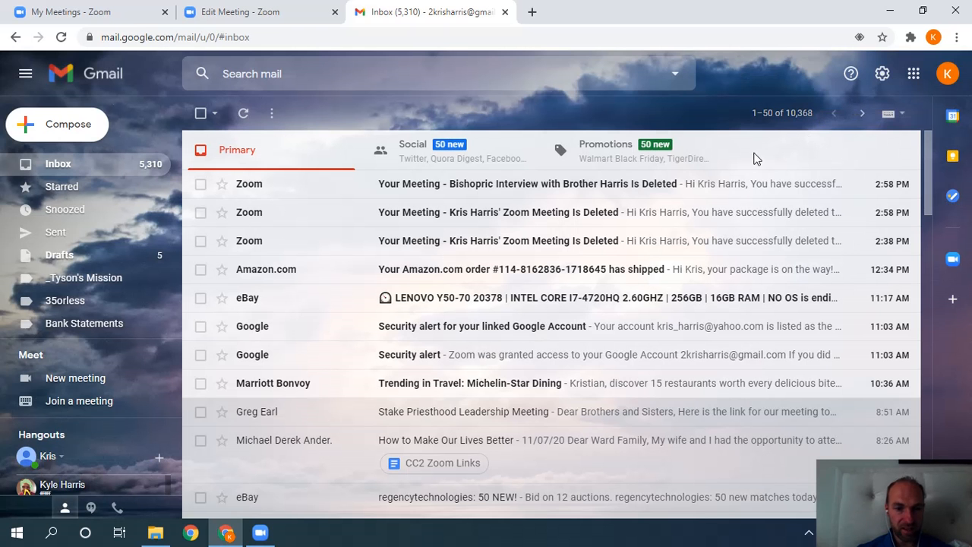
# Close the Gmail tab and go back to the Edit Meeting page for recurring Meeting #2.
pyautogui.click(505, 12)
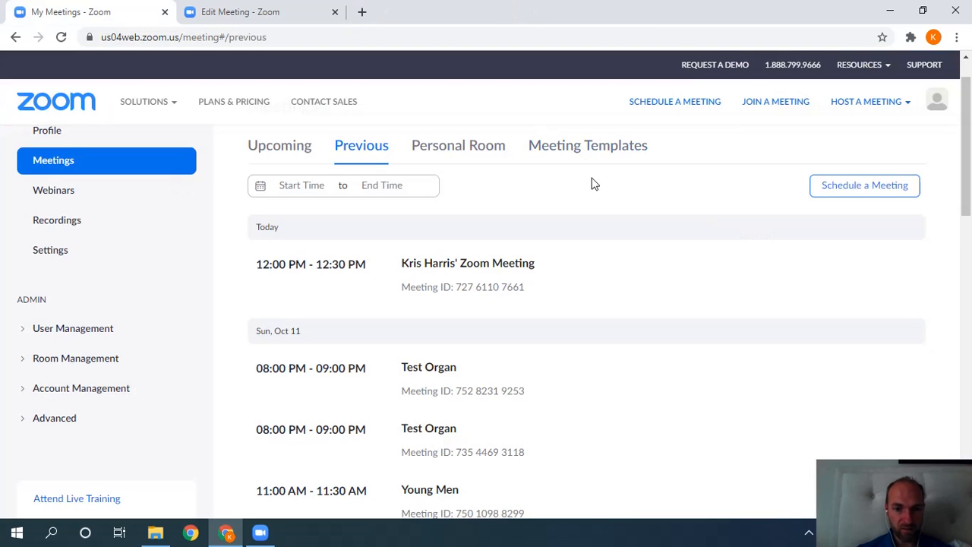
pyautogui.moveTo(968, 186); pyautogui.dragTo(867, 174)
pyautogui.click(262, 8)
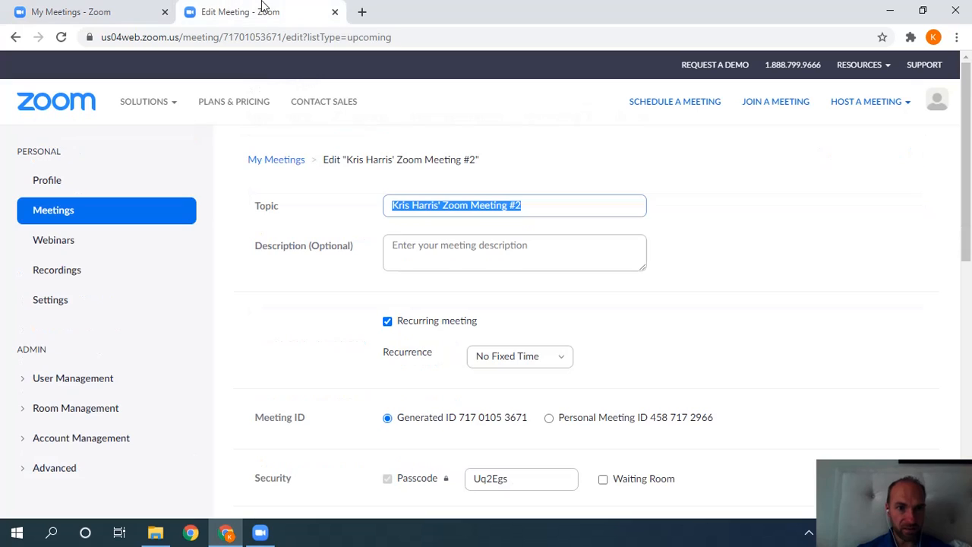